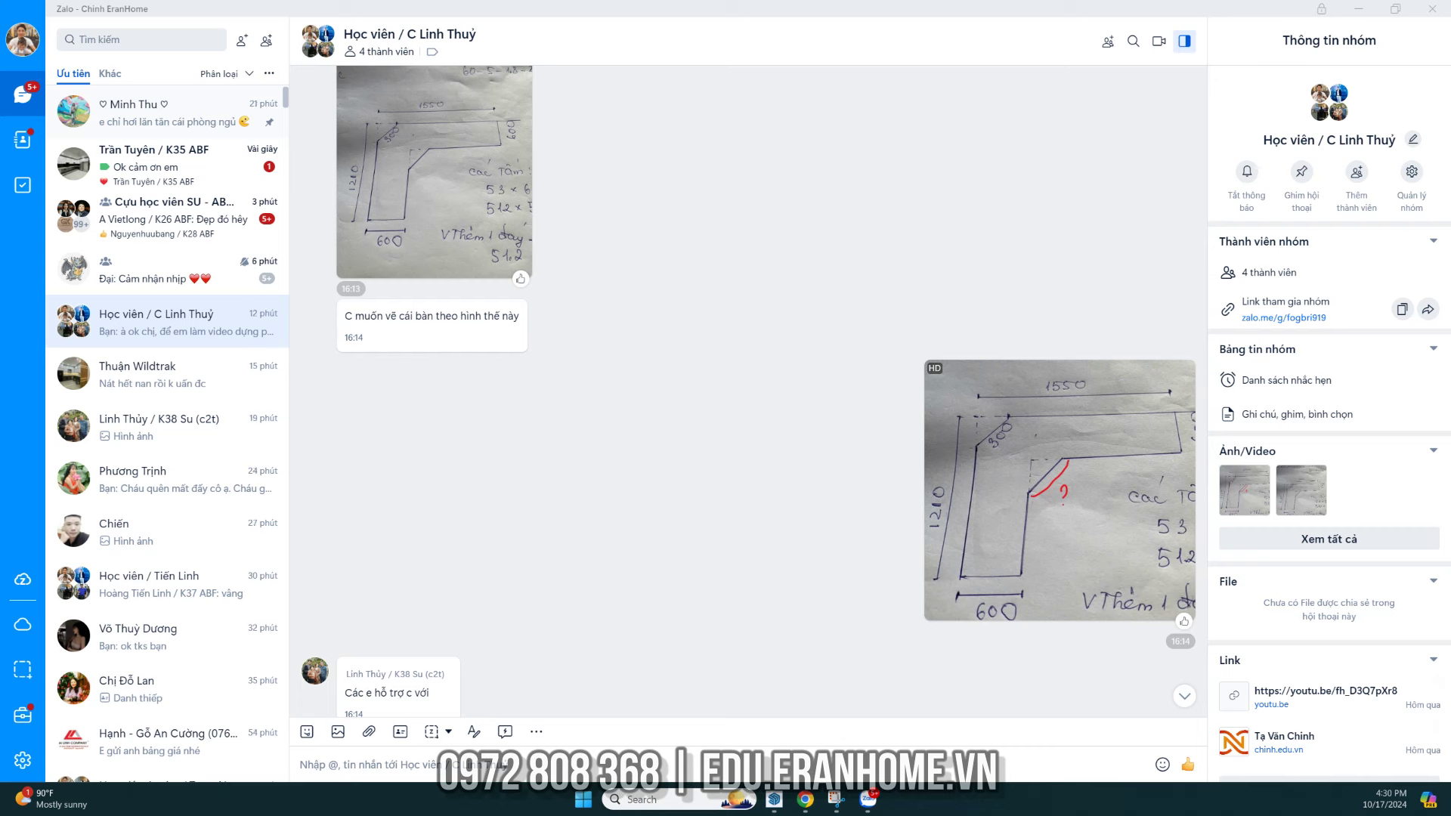
- Return to the SketchUp desk model and orbit to a low front view
click(774, 799)
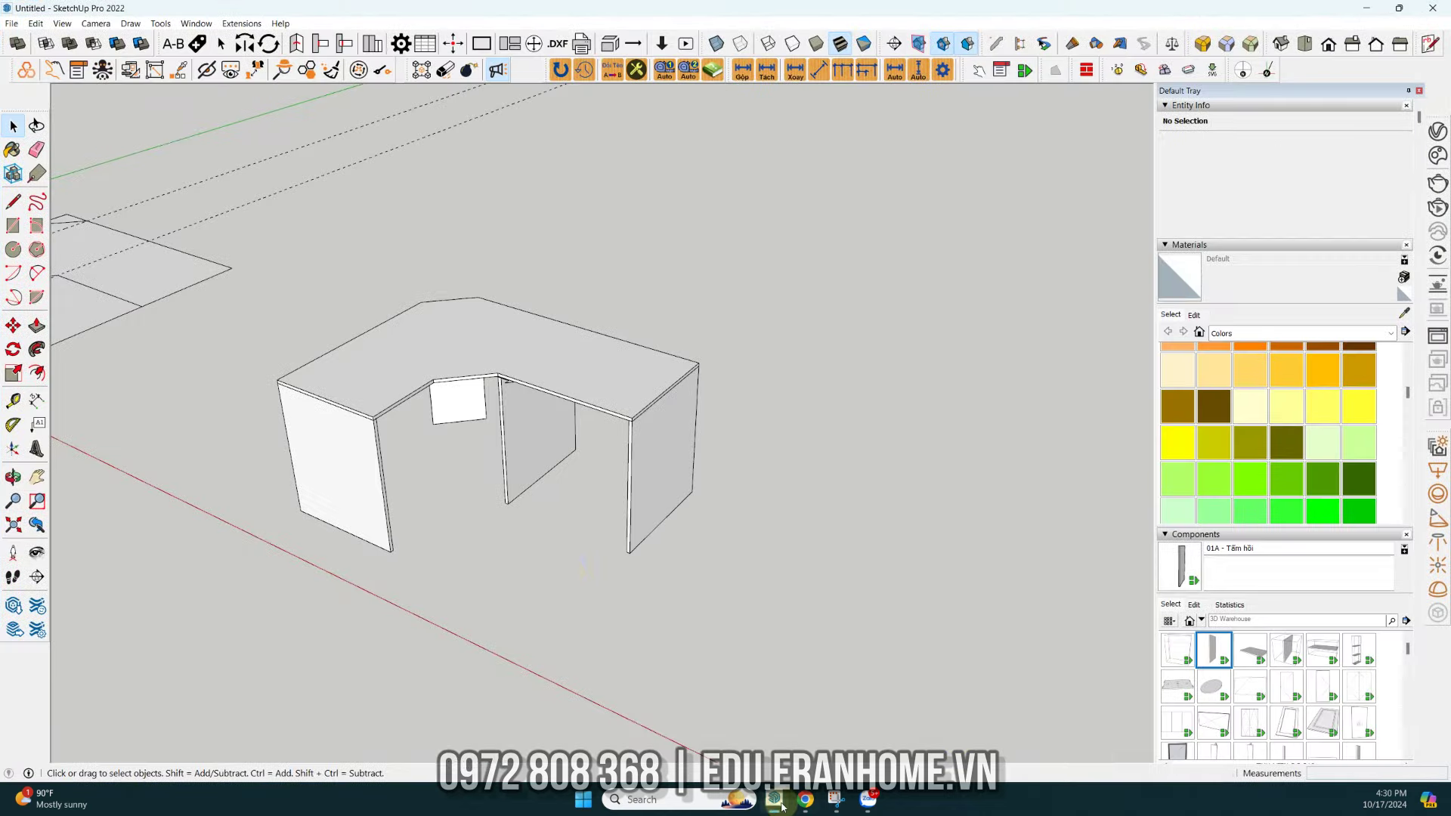
mouse_move(604, 568)
middle_down()
mouse_move(690, 398)
mouse_move(557, 502)
mouse_move(545, 440)
mouse_move(544, 463)
middle_up()
scroll(528, 395, up, 3)
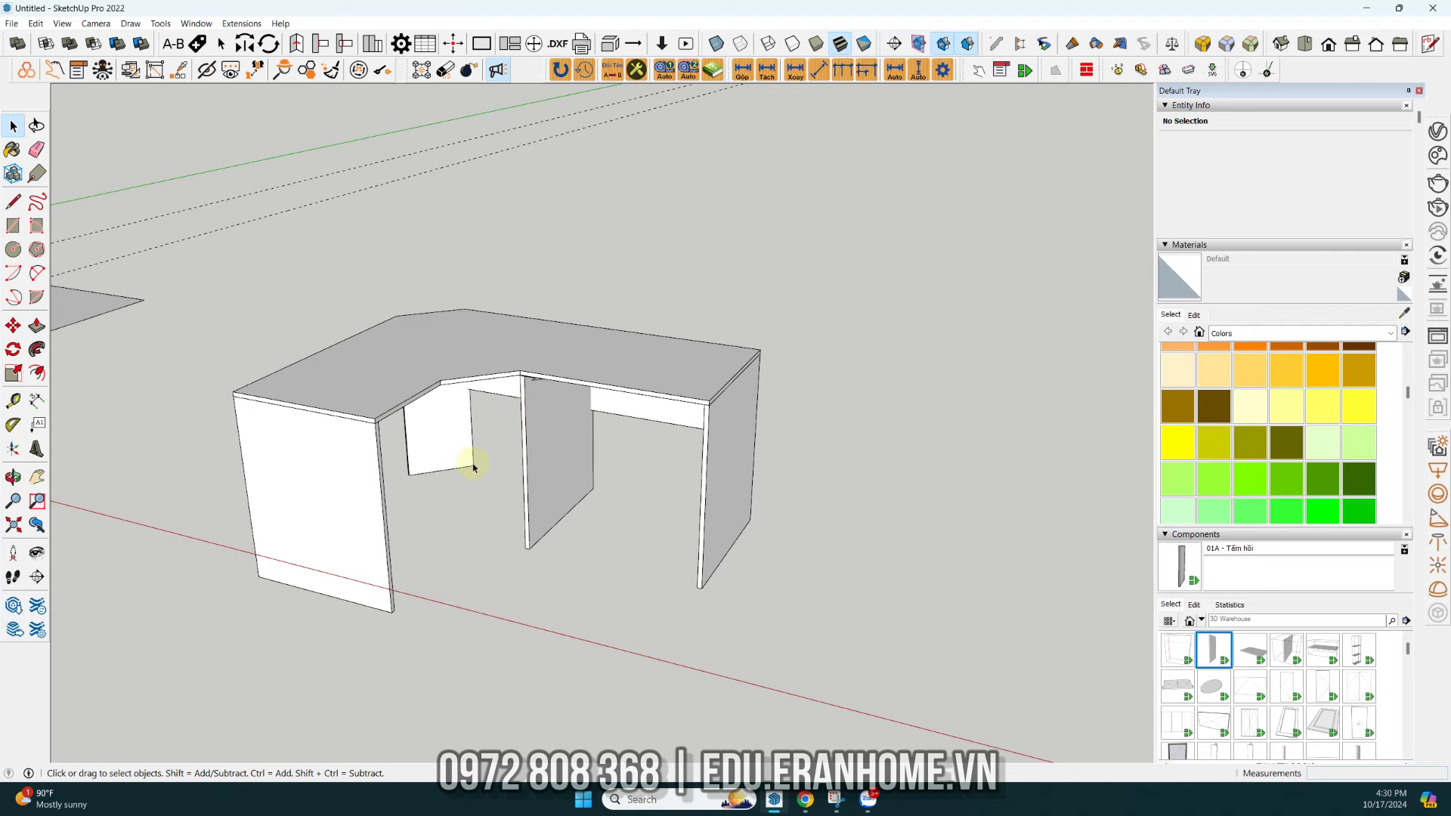
scroll(473, 467, down, 2)
mouse_move(485, 463)
middle_down()
mouse_move(592, 525)
mouse_move(541, 557)
mouse_move(346, 370)
mouse_move(599, 567)
mouse_move(376, 428)
middle_up()
- Select the existing desk group and pan to open ground beside it
click(376, 433)
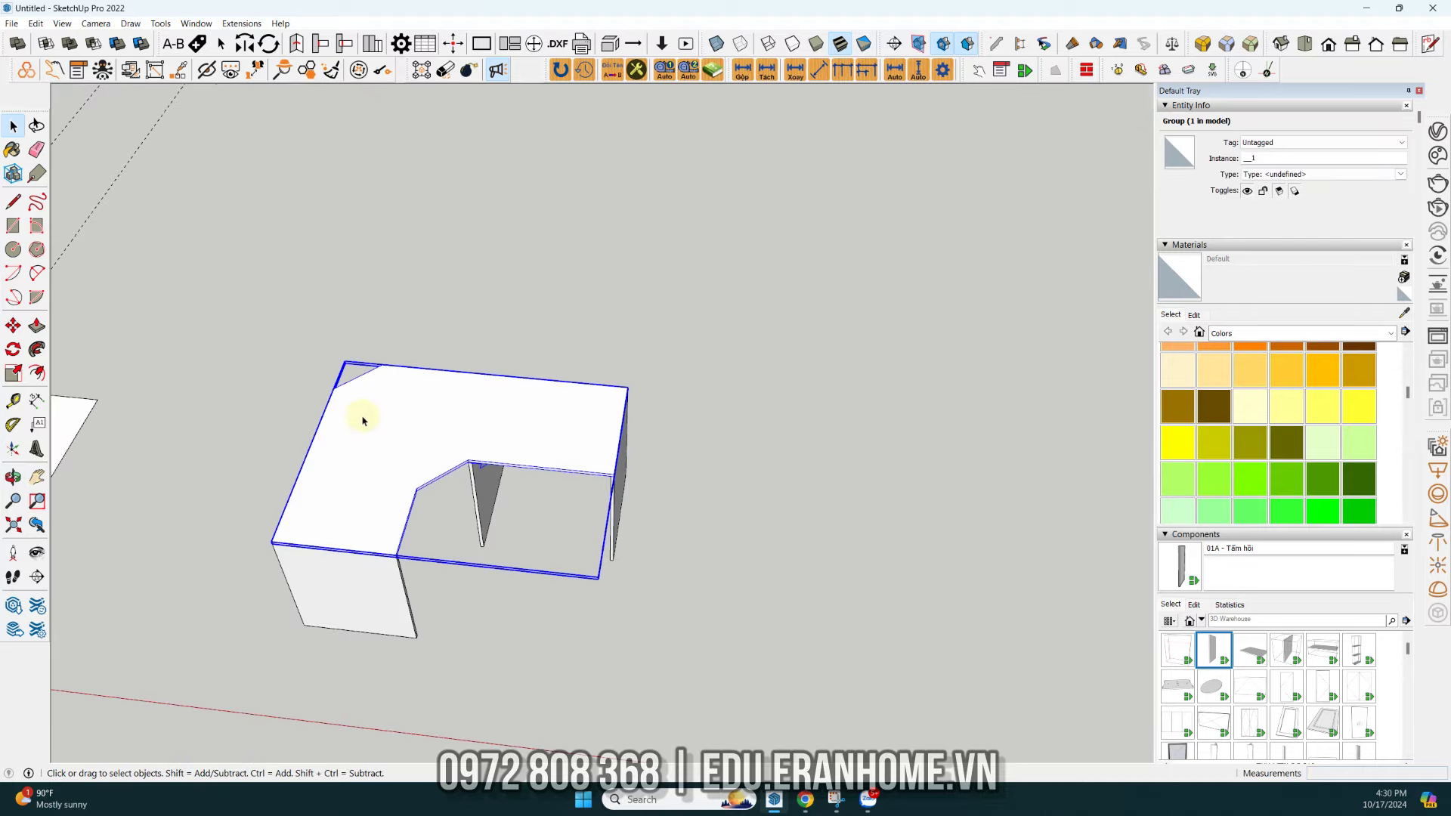
scroll(414, 411, down, 1)
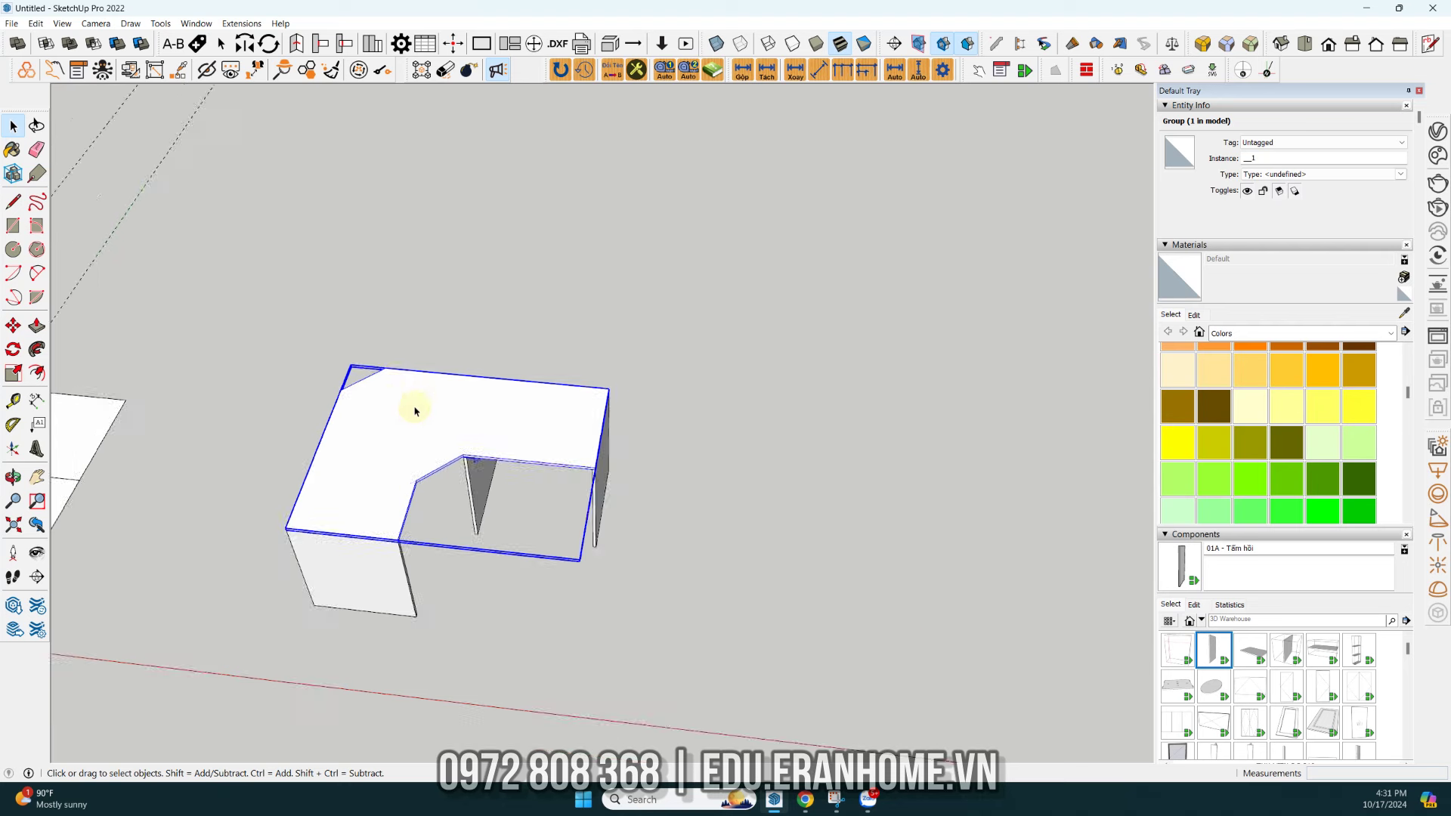
scroll(573, 379, down, 2)
mouse_move(343, 325)
shift+middle_down()
mouse_move(443, 326)
mouse_move(353, 331)
shift+middle_up()
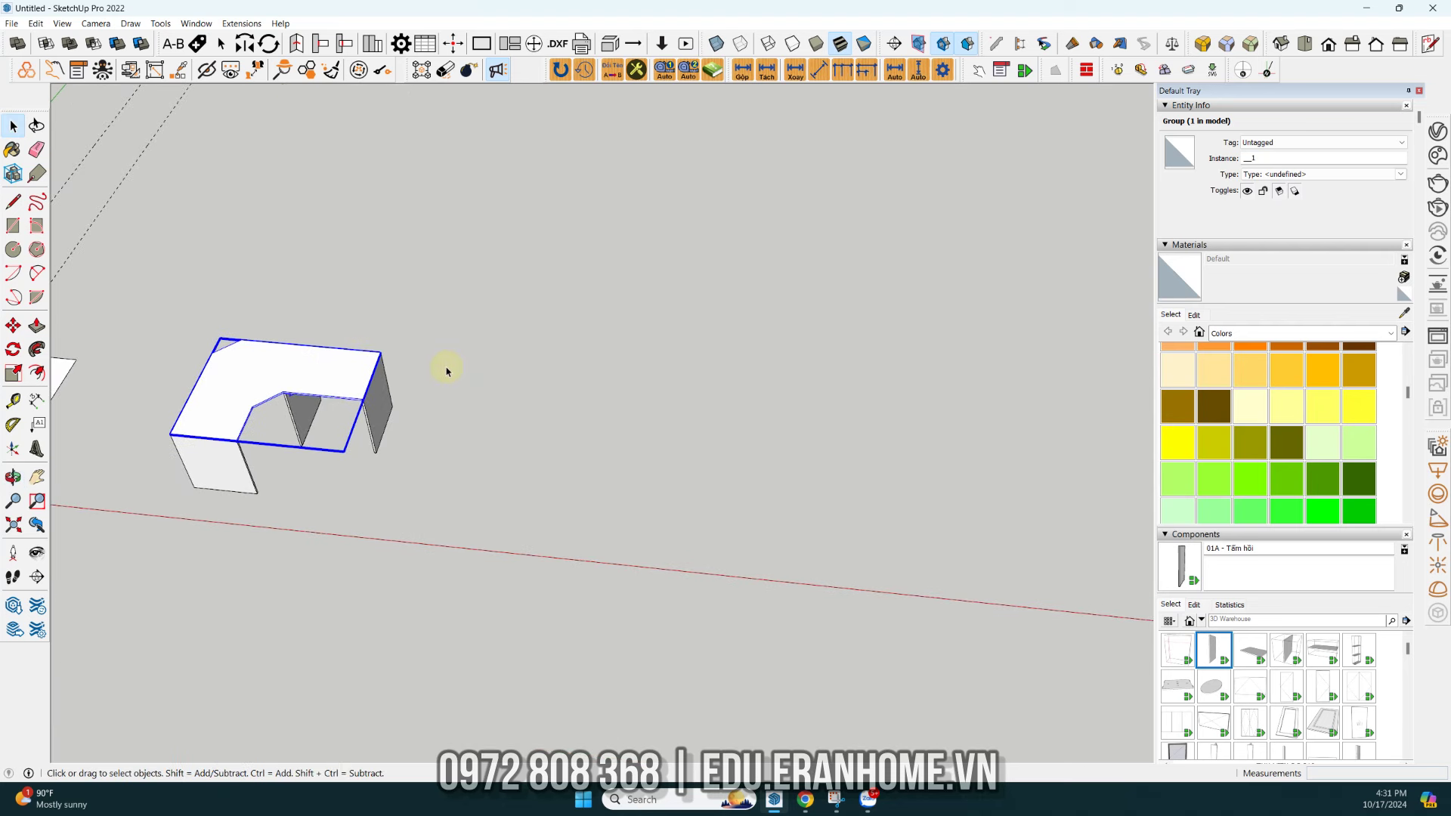
key(r)
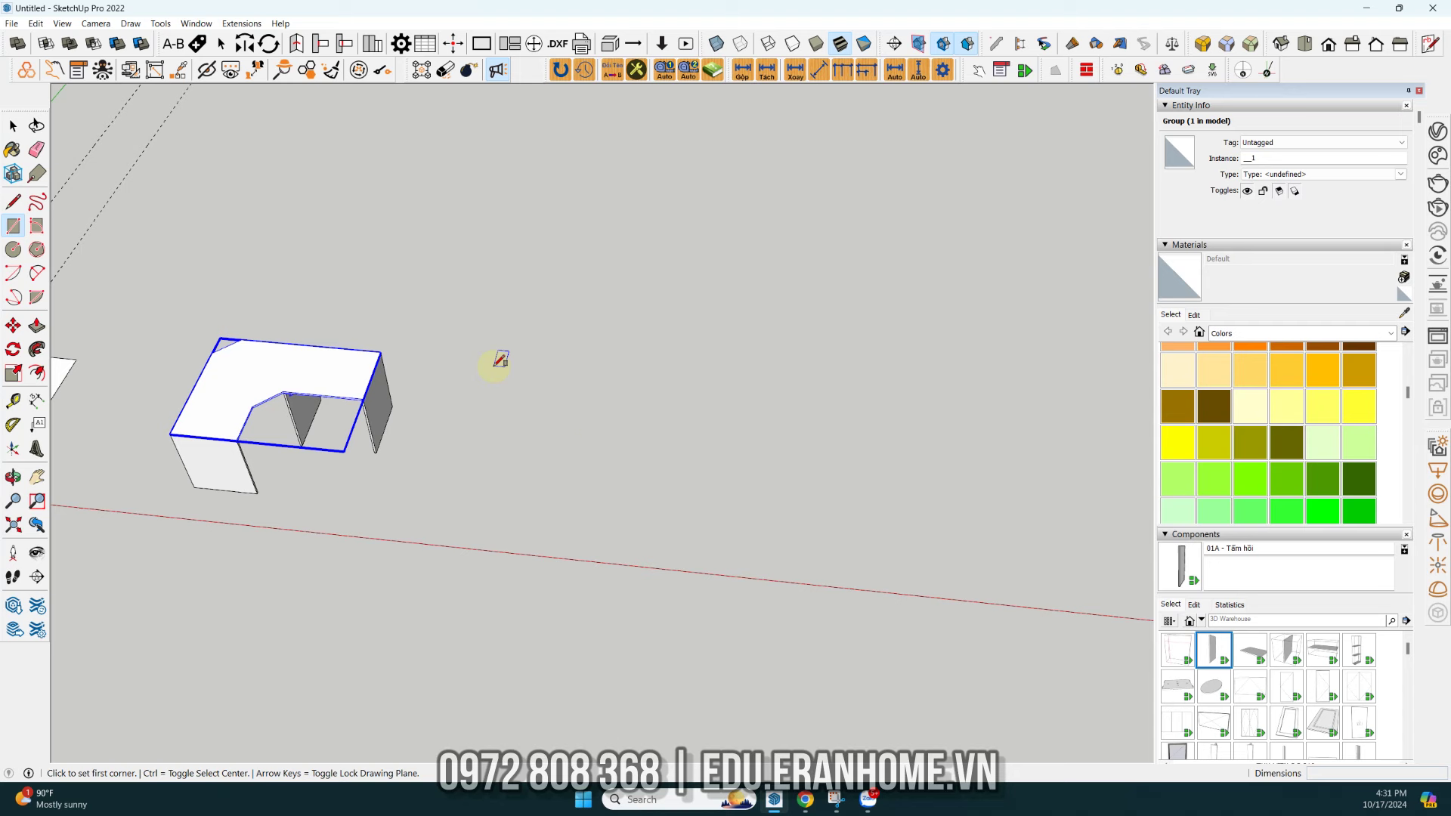
- Draw a 1550 × 1210 rectangle beside the desk, then orbit to see all objects
click(538, 403)
click(756, 511)
text(1550,13)
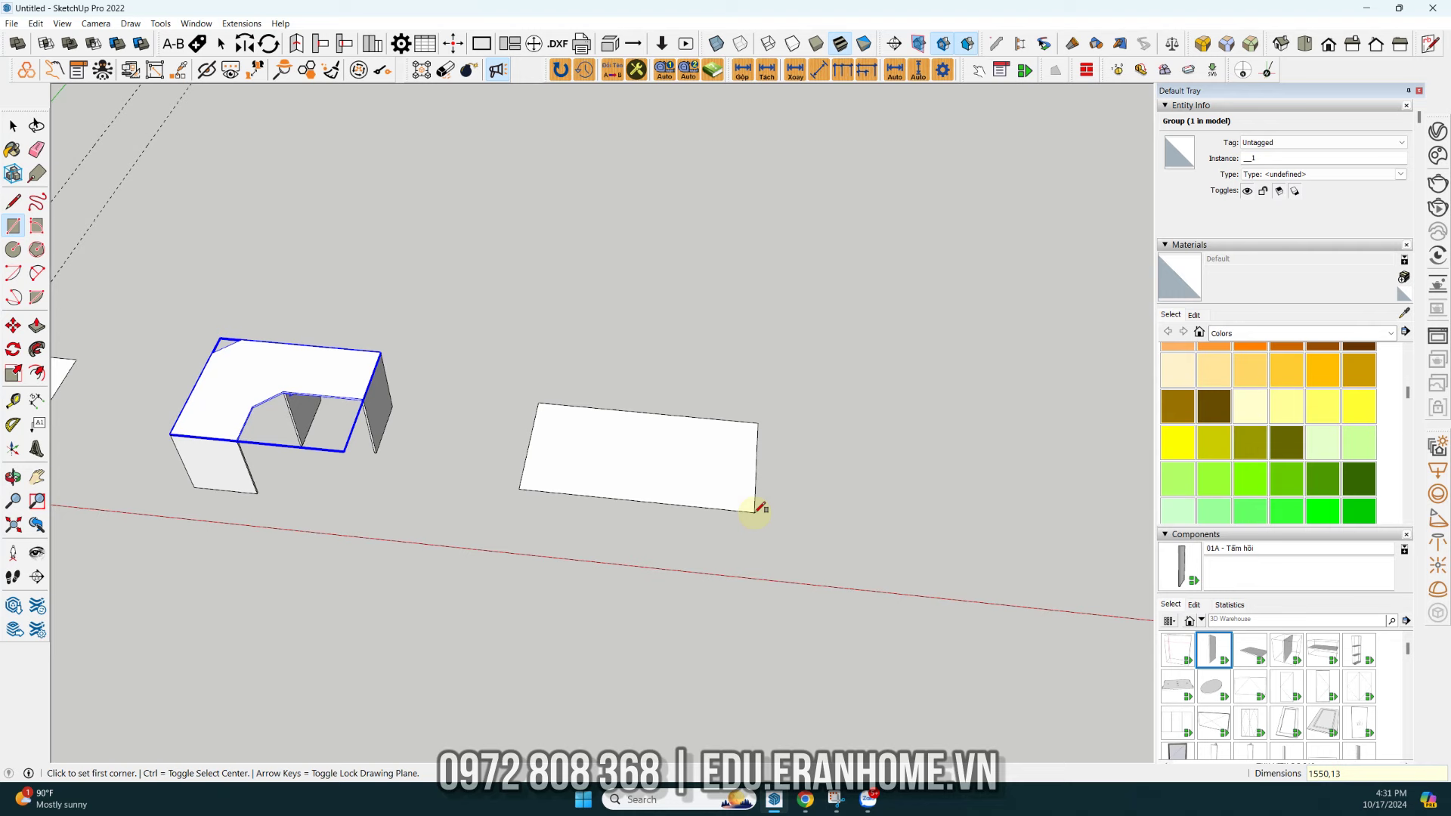
text(0)
key(Return)
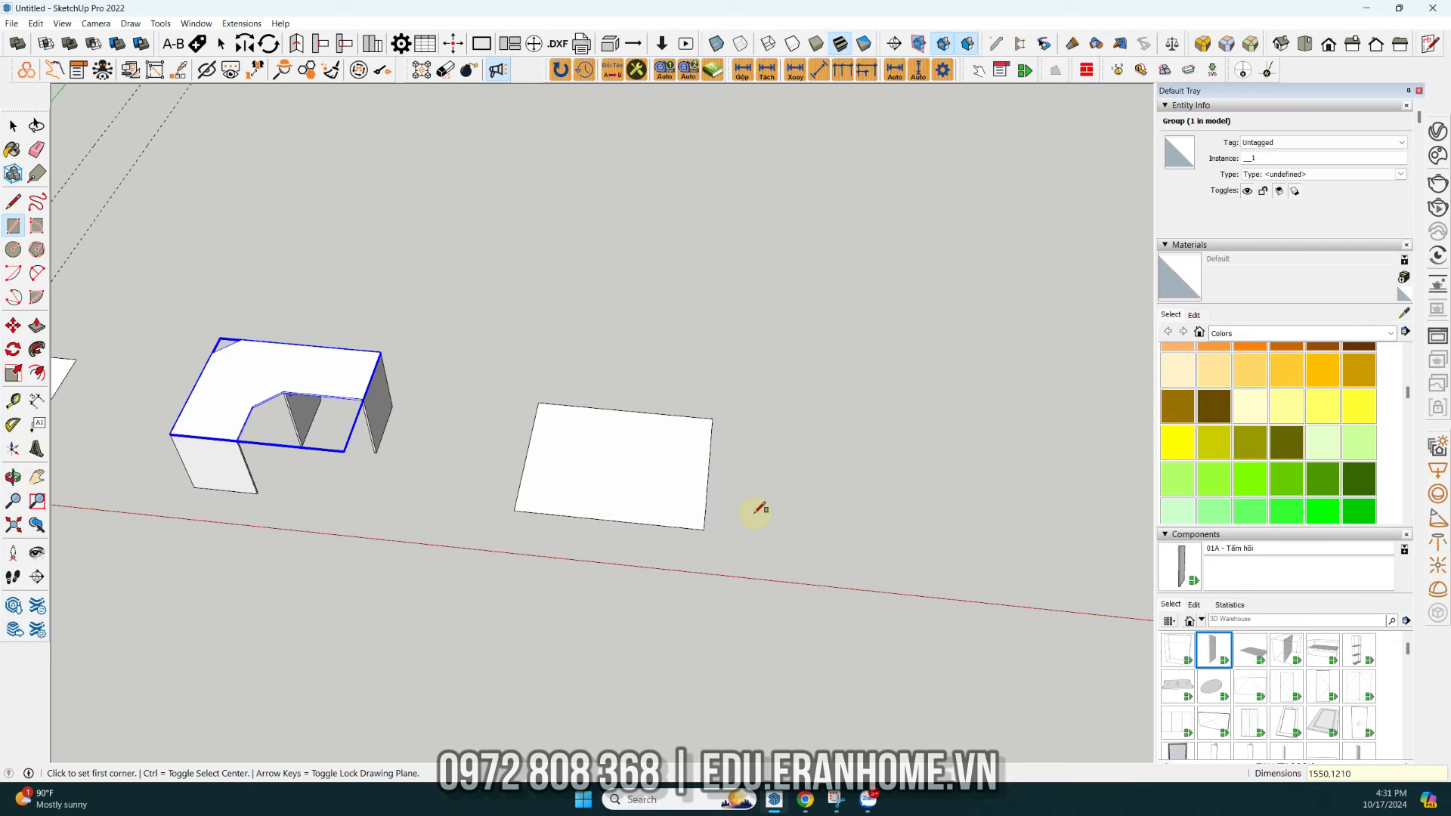
key(space)
mouse_move(752, 512)
middle_down()
mouse_move(566, 440)
mouse_move(721, 378)
middle_up()
click(721, 378)
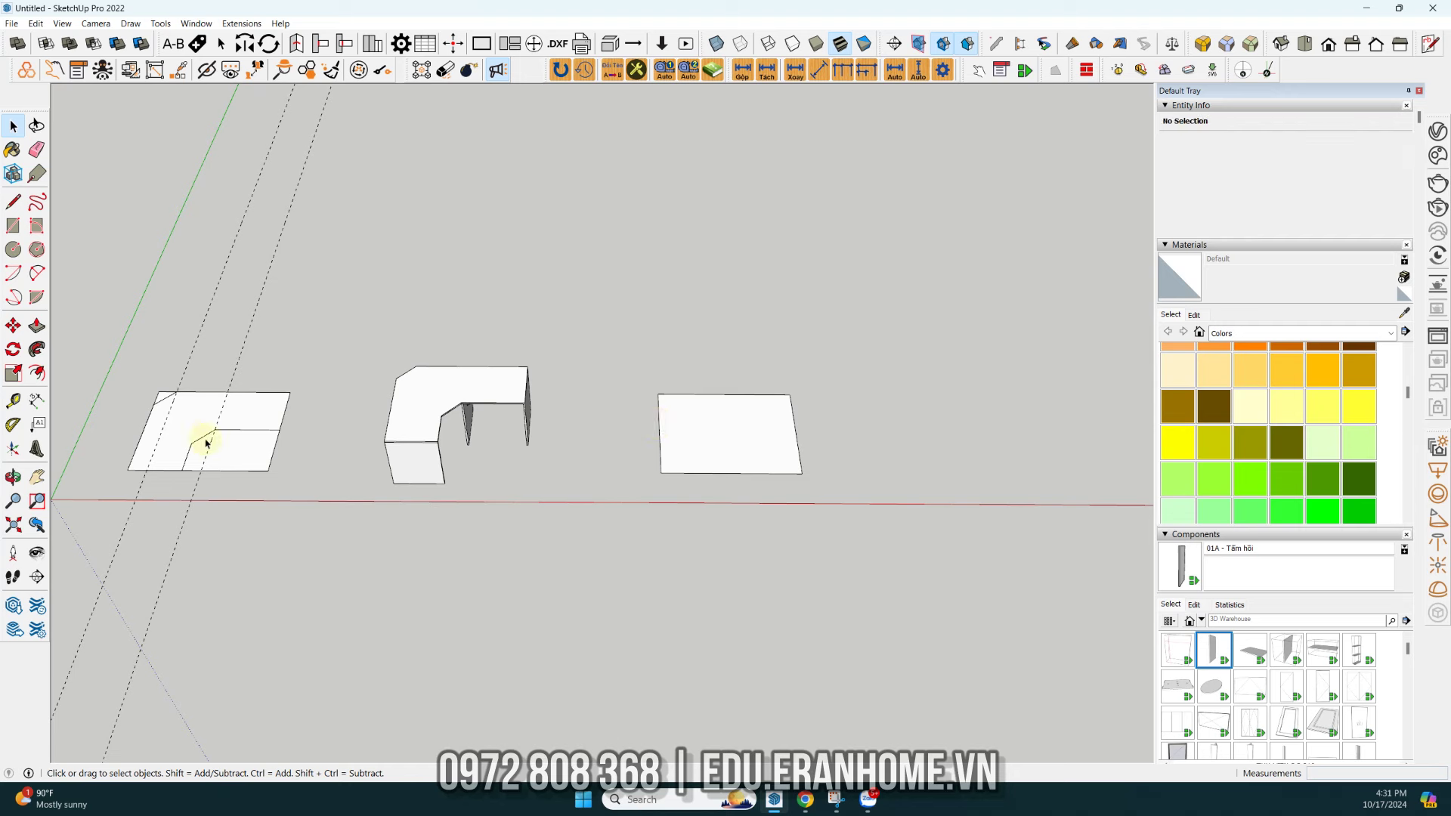
mouse_move(868, 799)
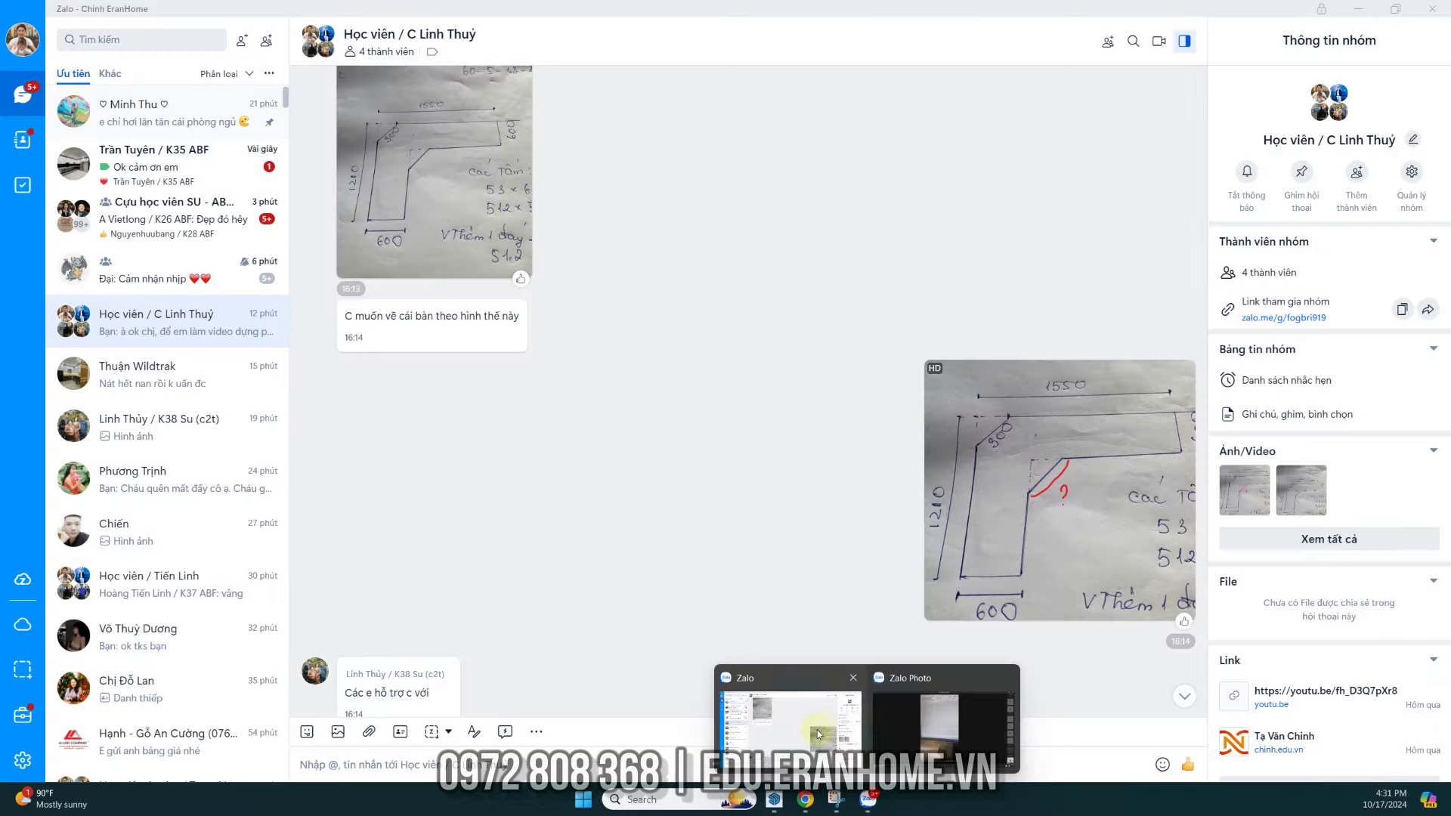
- Check the hand-drawn desk sketch in the Zalo chat, then return to SketchUp
click(818, 730)
mouse_move(434, 170)
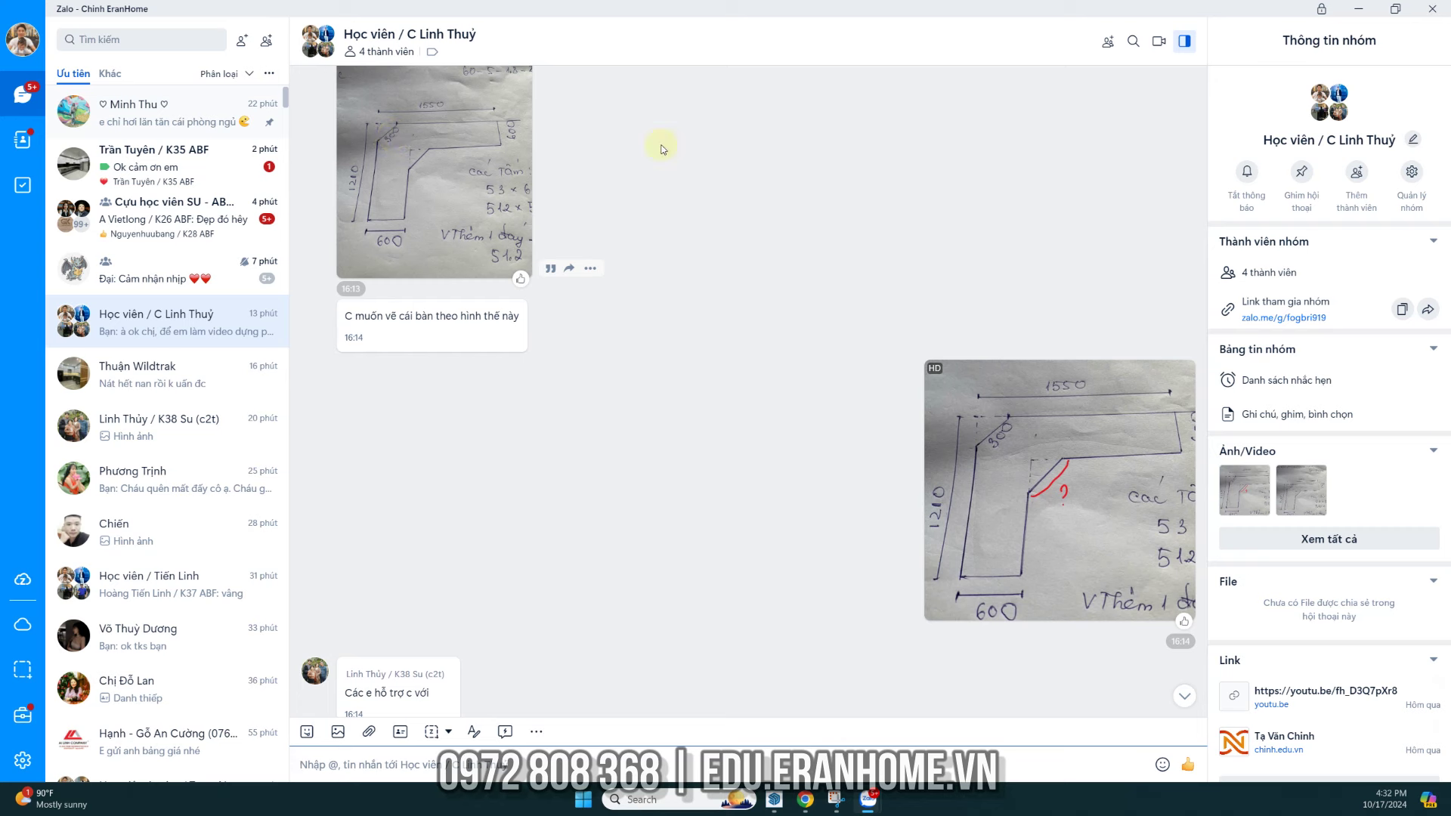
click(783, 811)
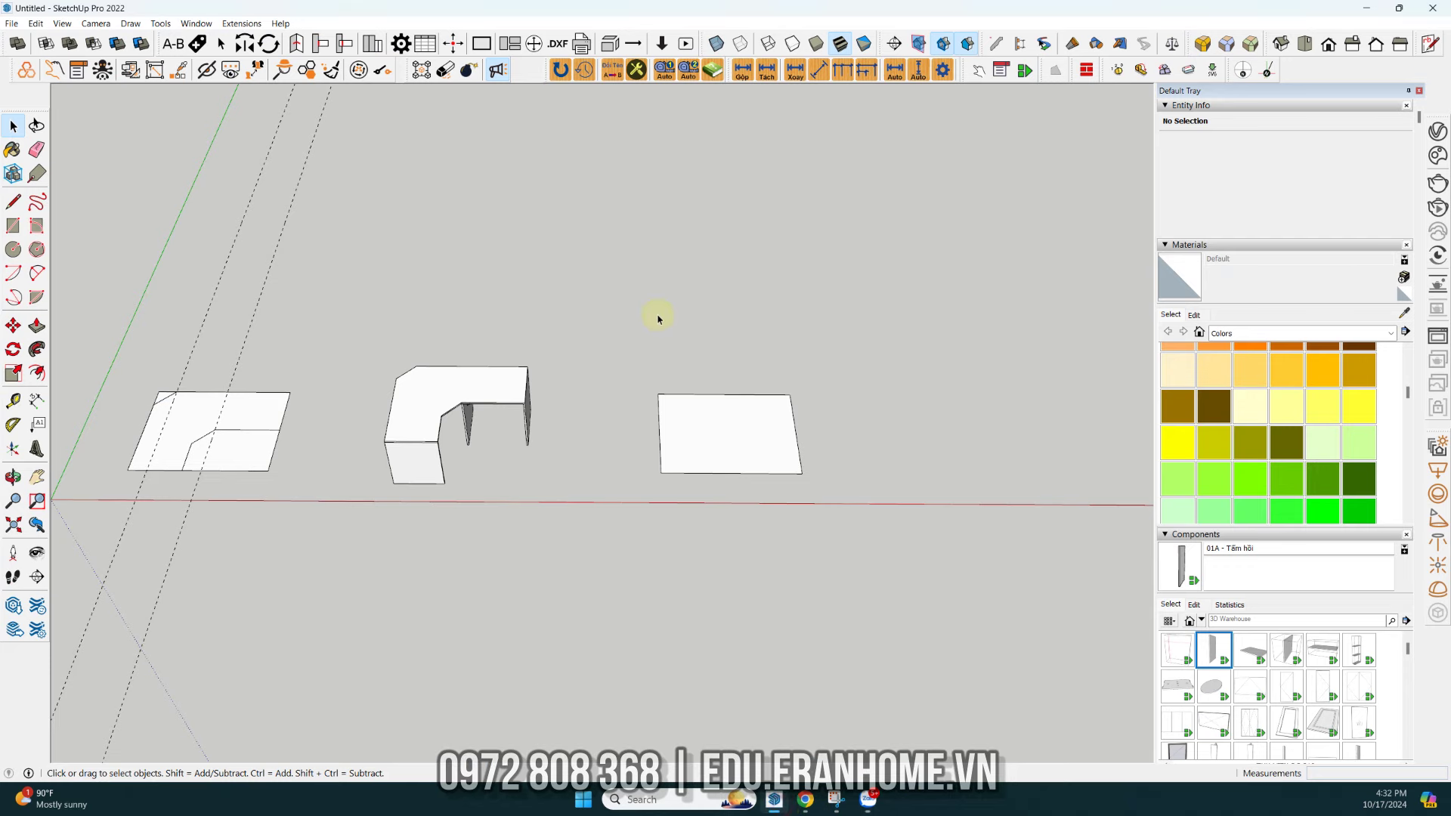
- Add Tape Measure guides offset from the rectangle's top and left edges
scroll(728, 431, up, 3)
scroll(691, 428, up, 3)
shift+middle_drag(692, 428, 648, 356)
key(t)
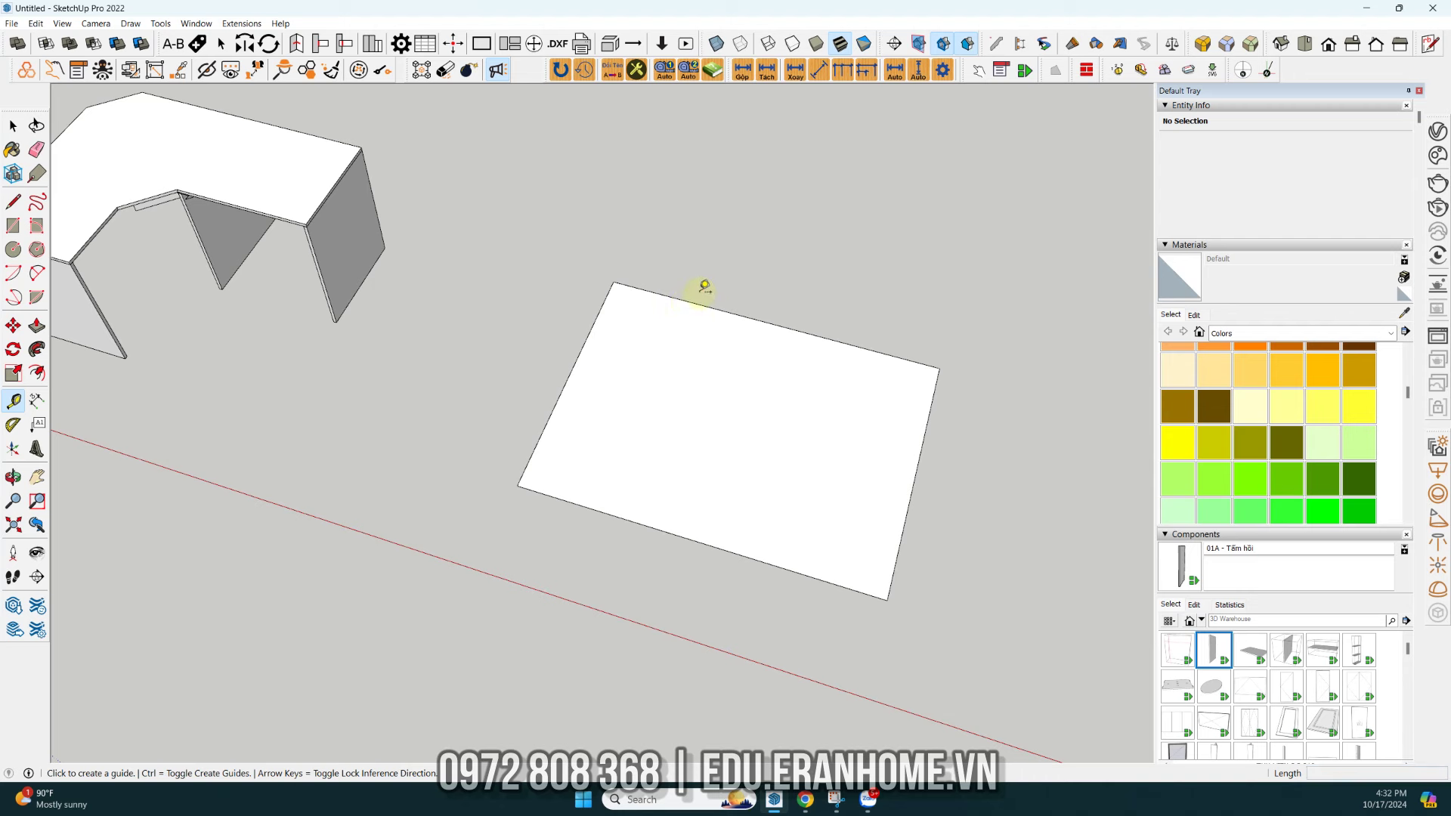
click(701, 305)
text(212)
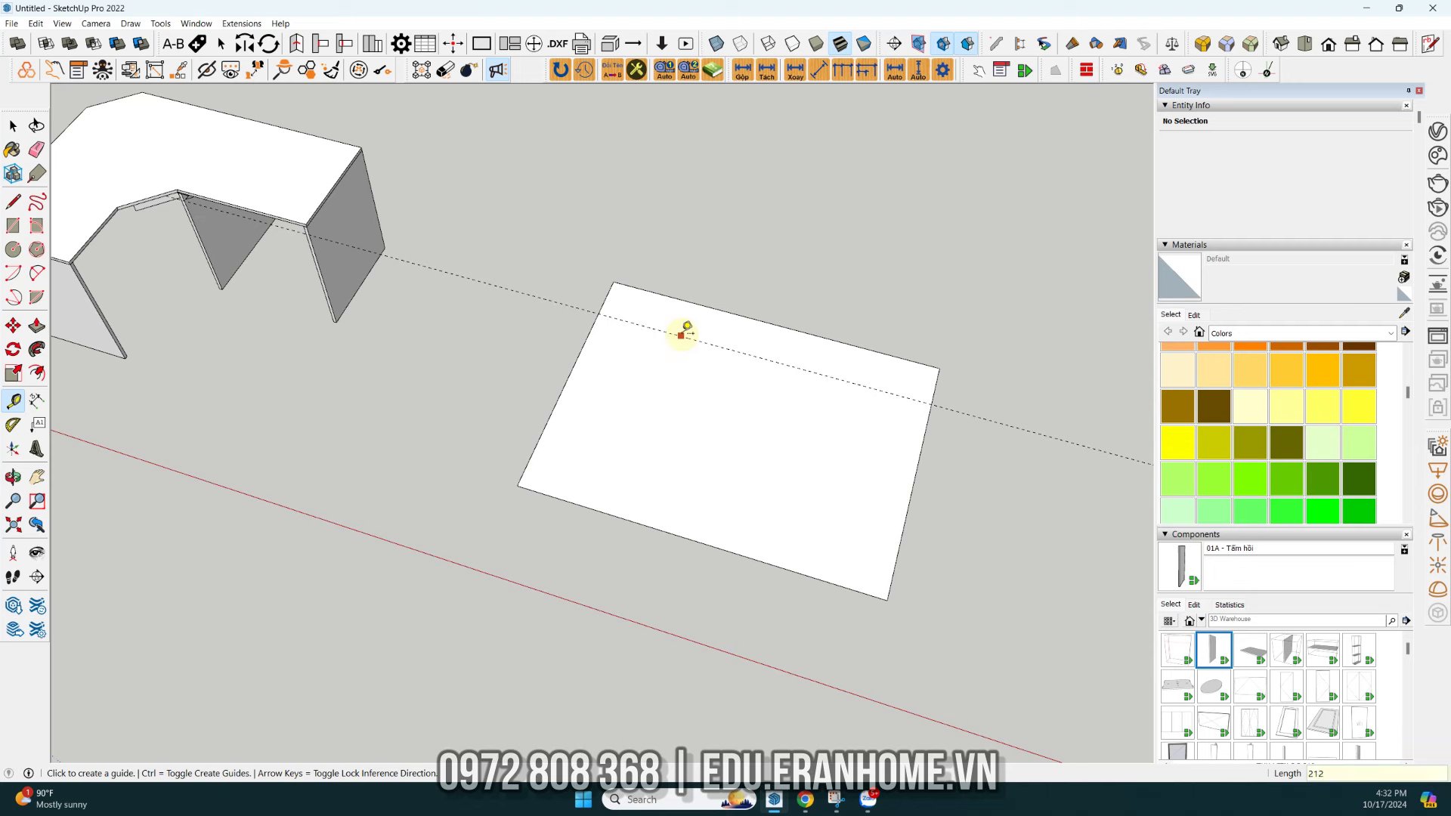
key(Escape)
click(702, 303)
click(685, 344)
click(582, 352)
text(2)
key(space)
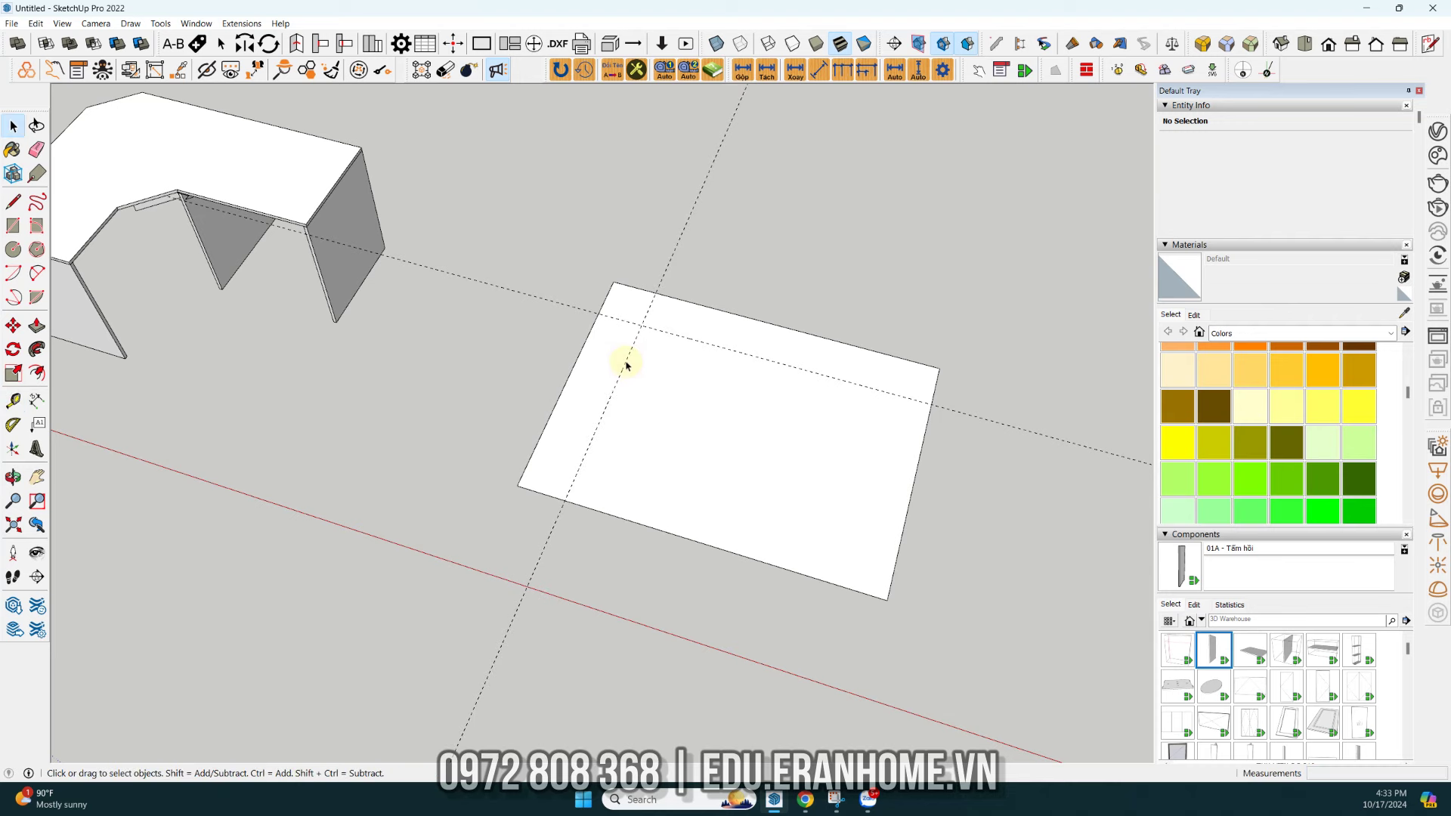
- Draw the roughly 299.8 diagonal chamfer line and erase the cut-off corner
key(l)
scroll(675, 326, up, 1)
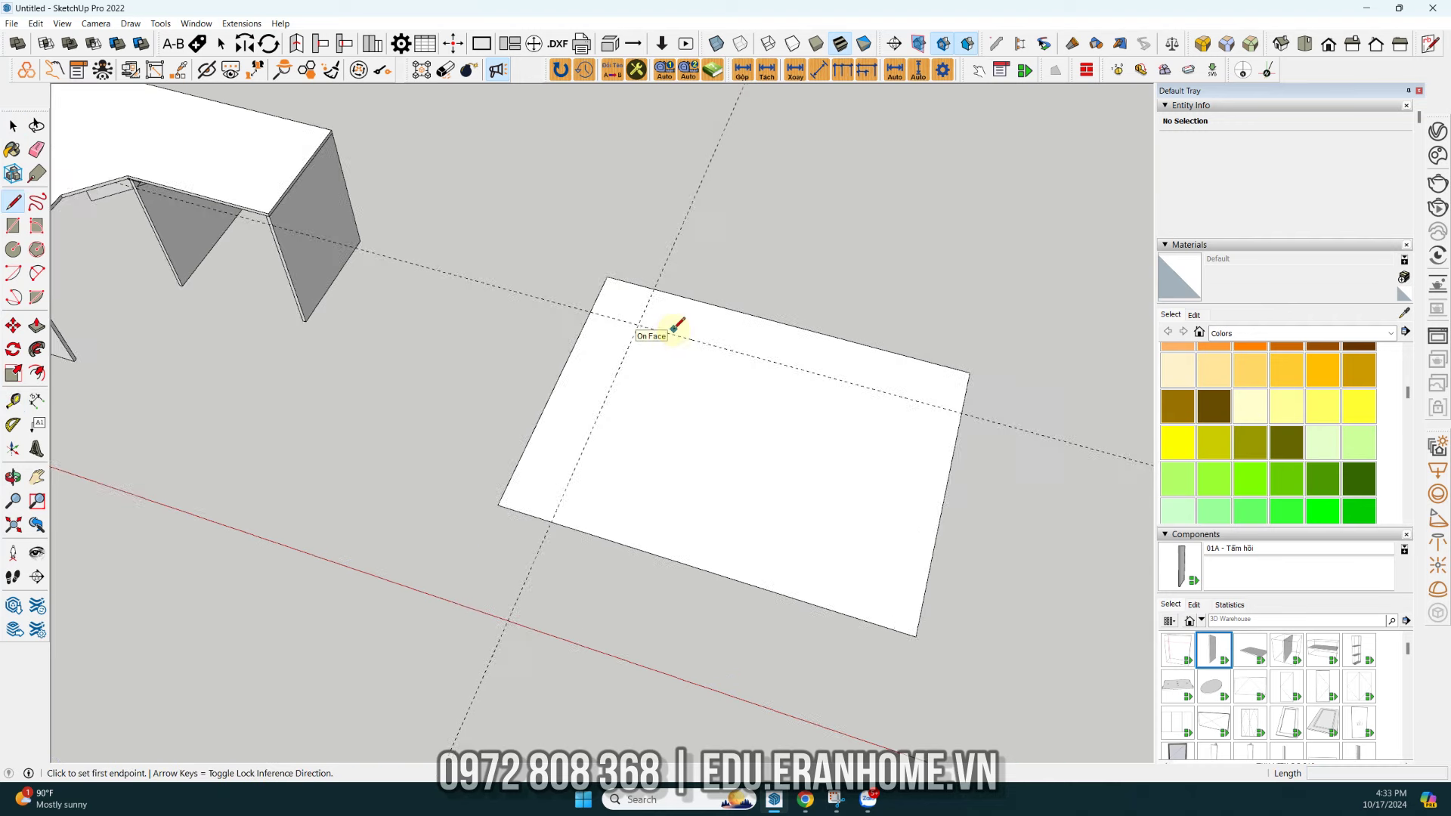
scroll(675, 327, up, 1)
scroll(687, 250, up, 1)
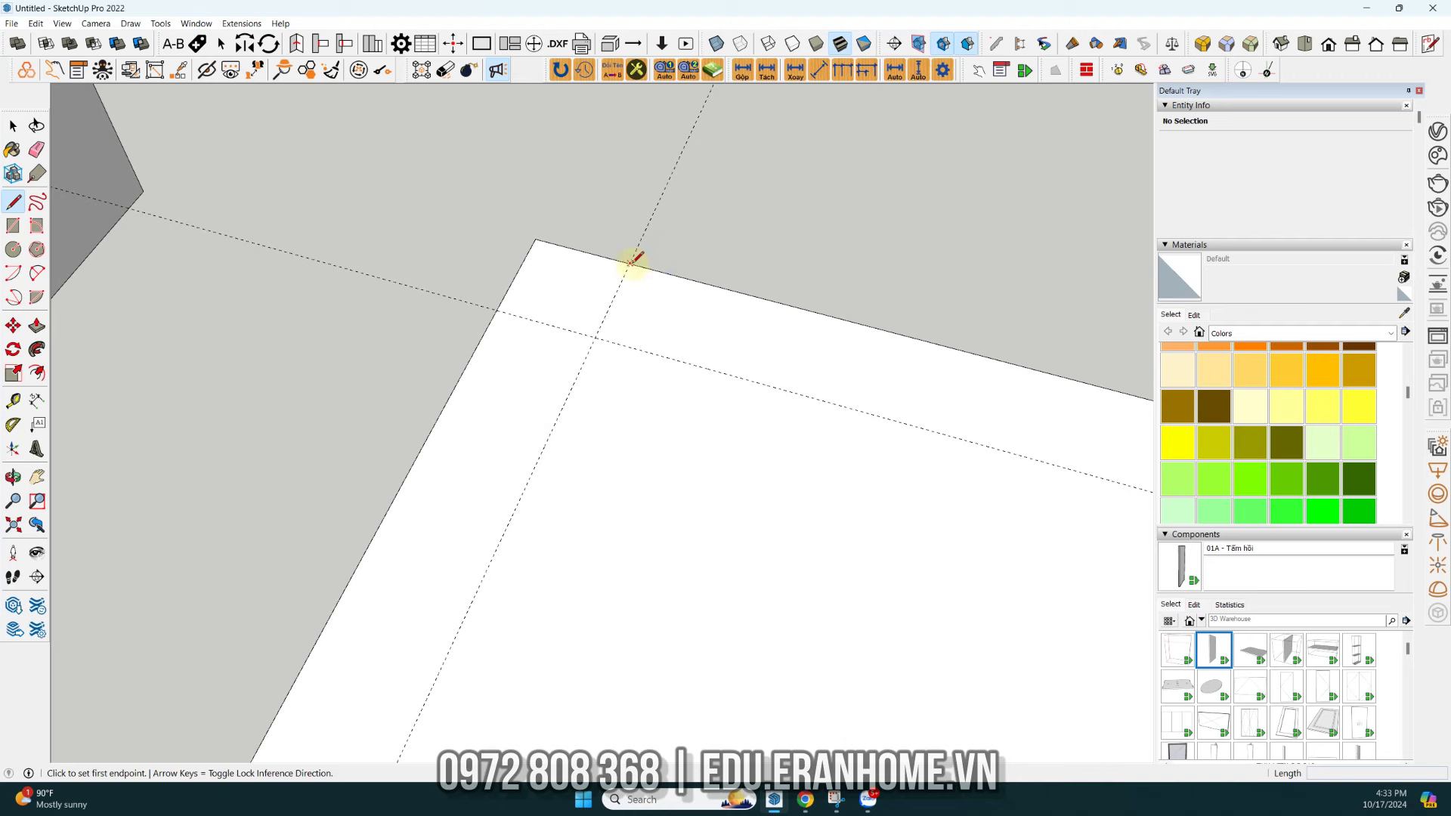
click(630, 263)
key(space)
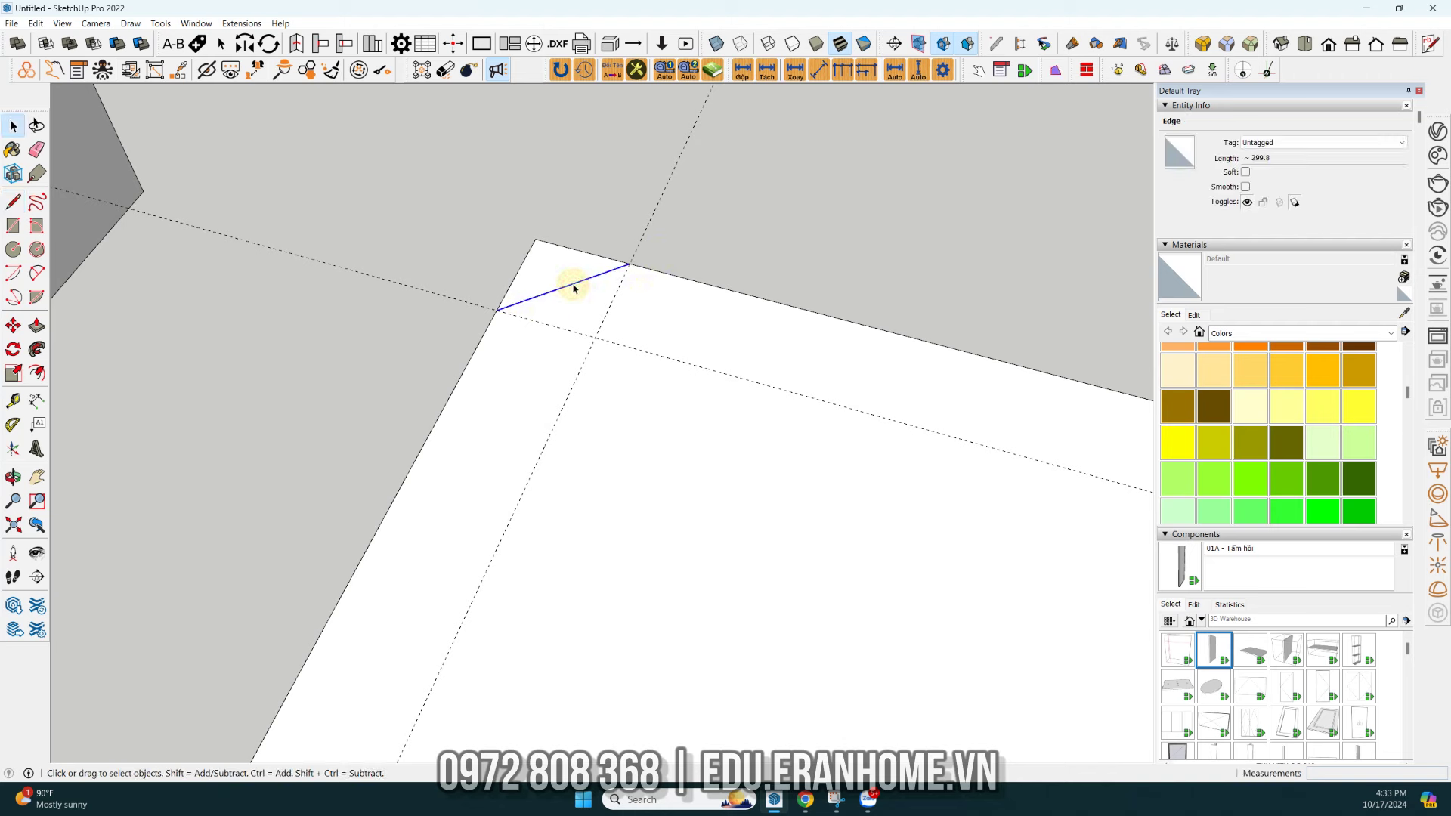
drag(1255, 158, 1272, 157)
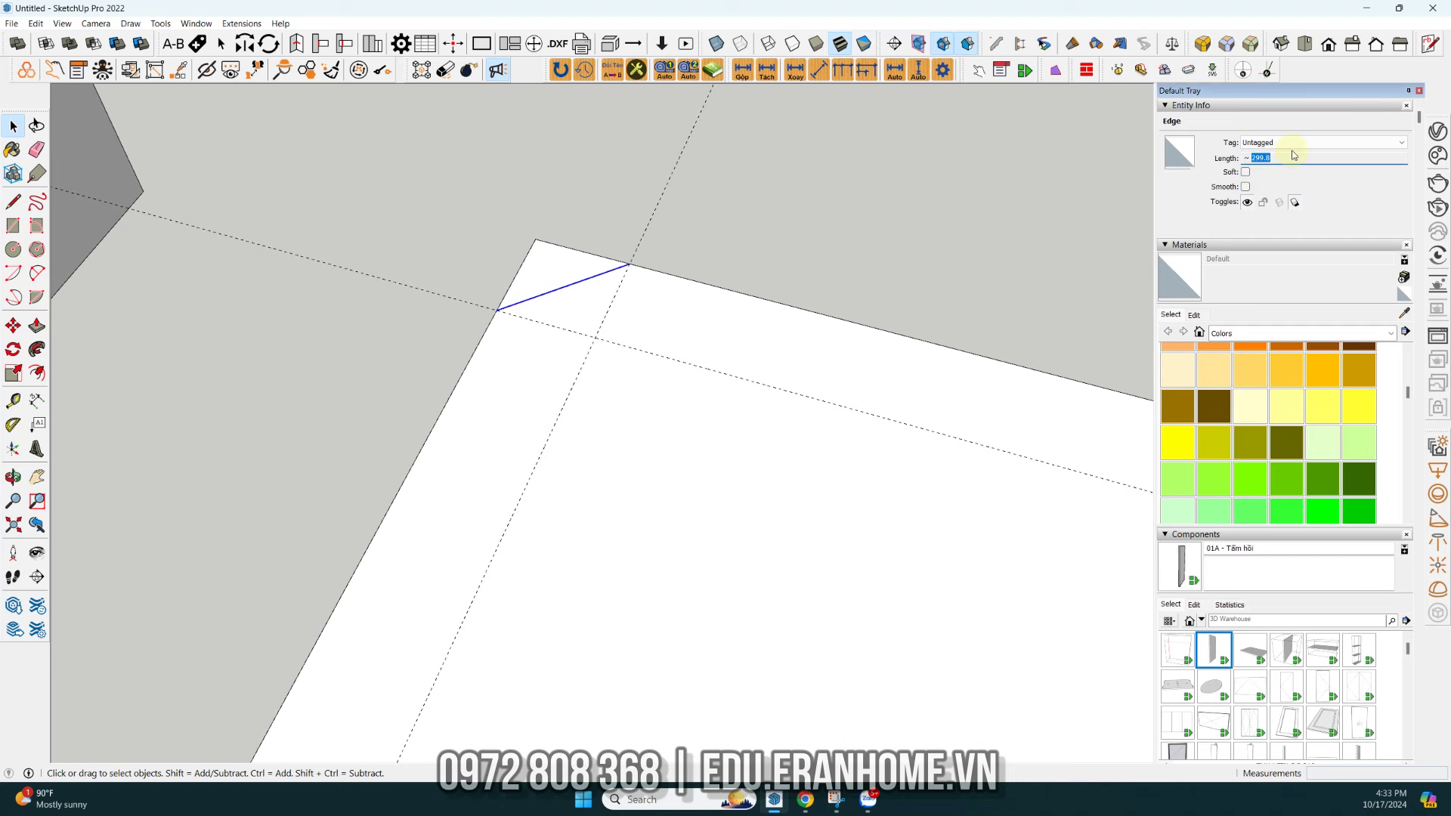
scroll(542, 295, down, 5)
key(e)
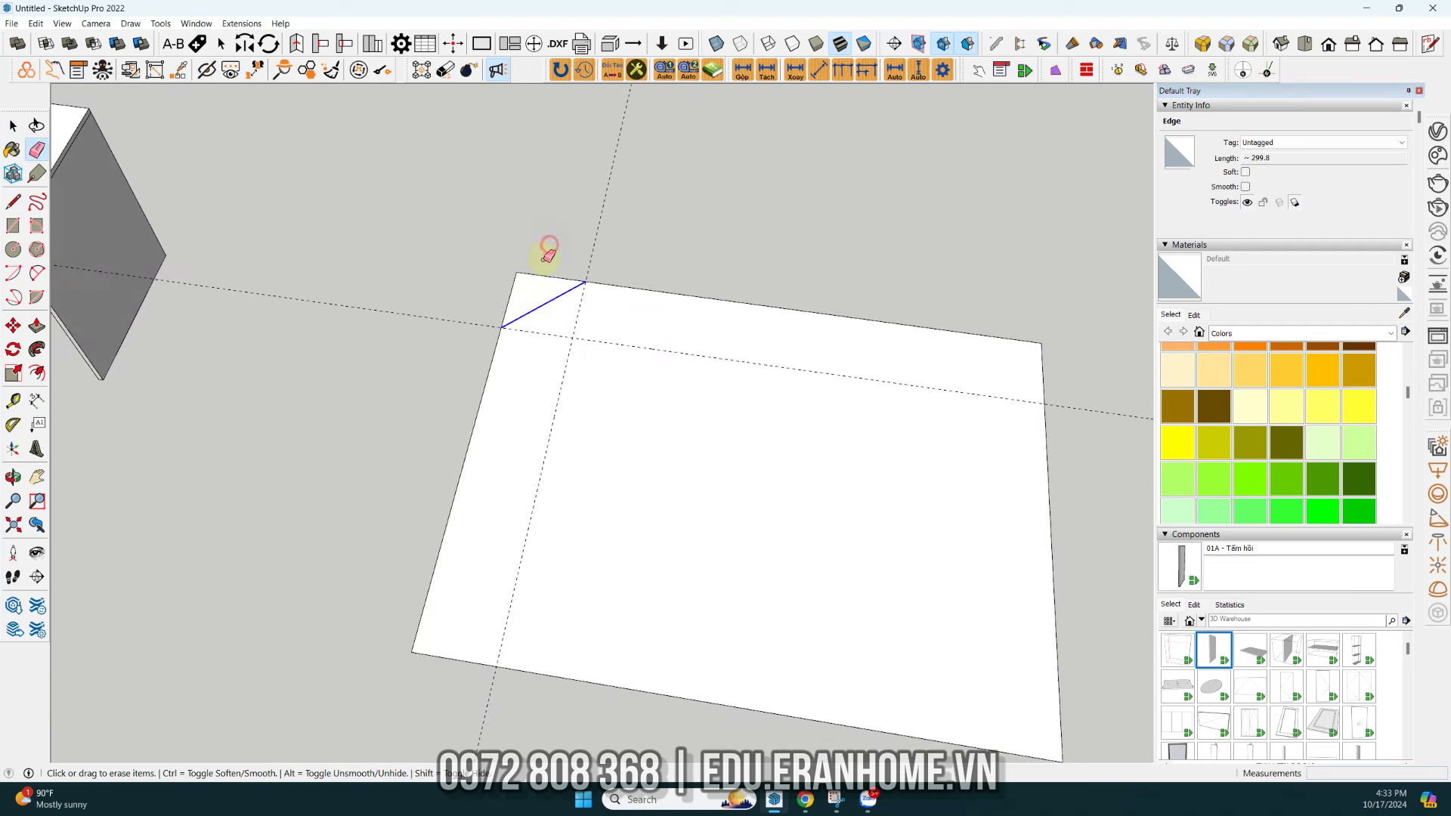
drag(549, 251, 508, 285)
scroll(544, 317, down, 3)
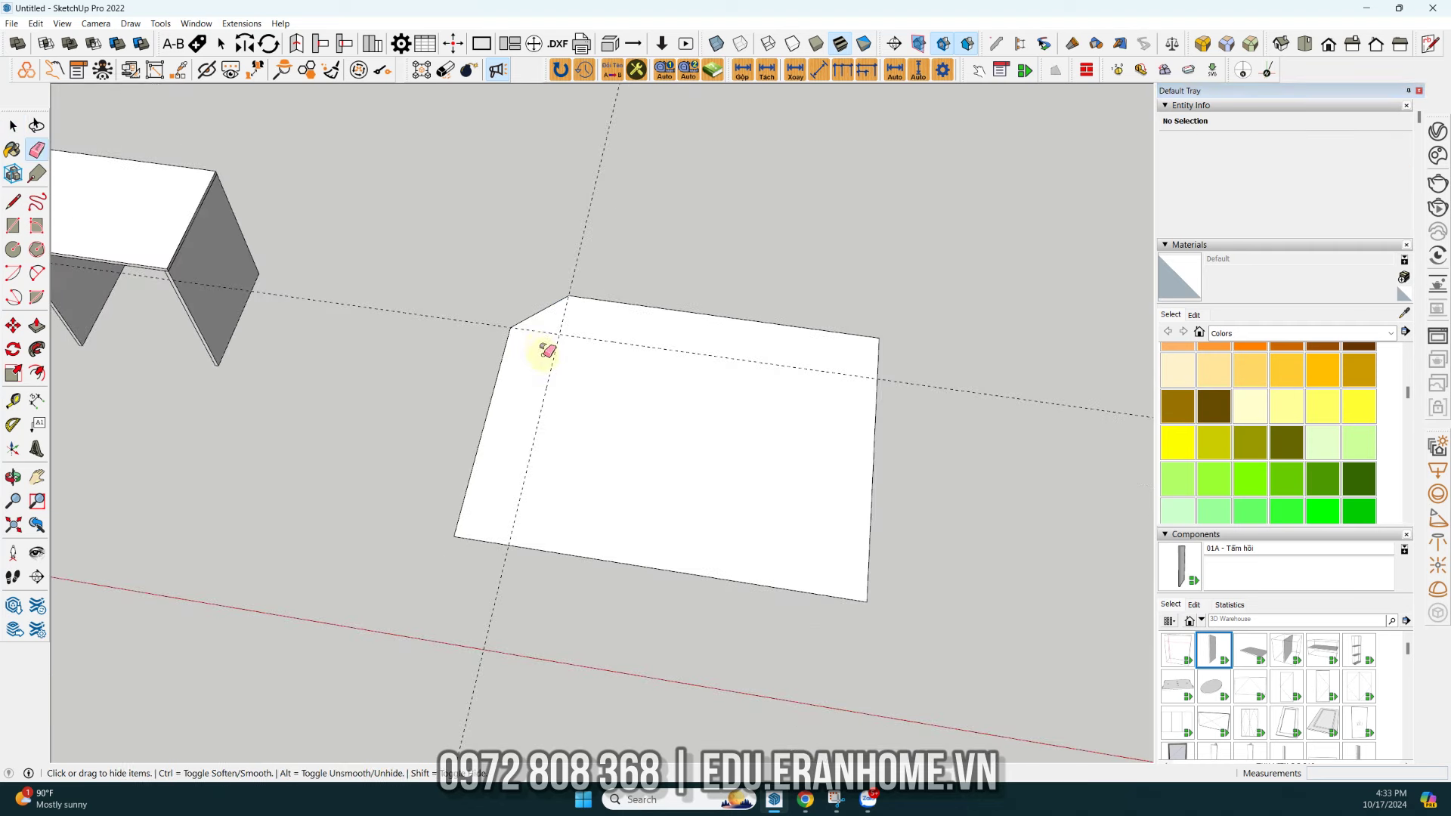
- Place guides 475 in from the left edge and offset from the top edge
shift+middle_drag(546, 352, 474, 254)
key(space)
key(t)
click(446, 231)
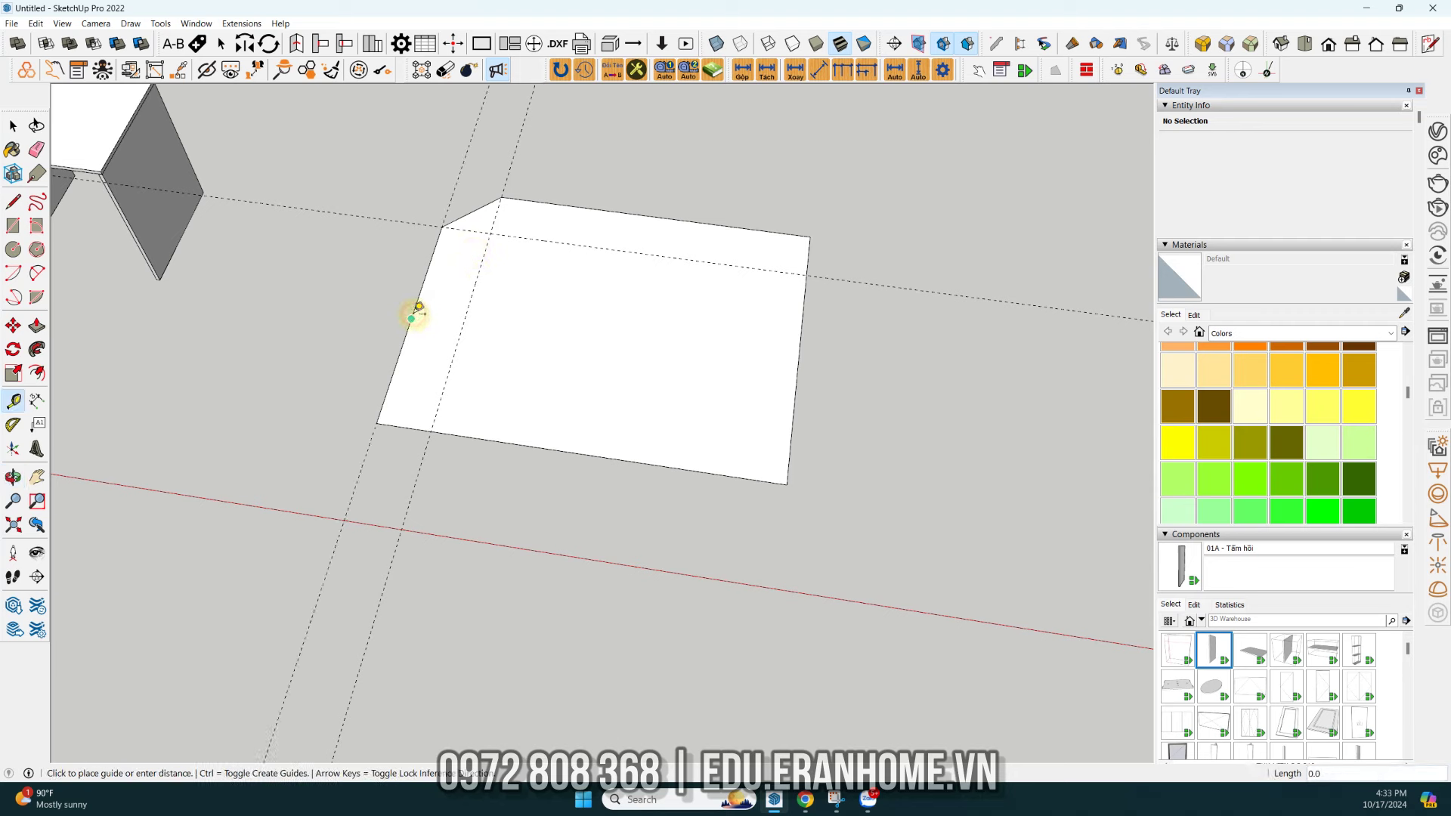
click(528, 337)
text(600)
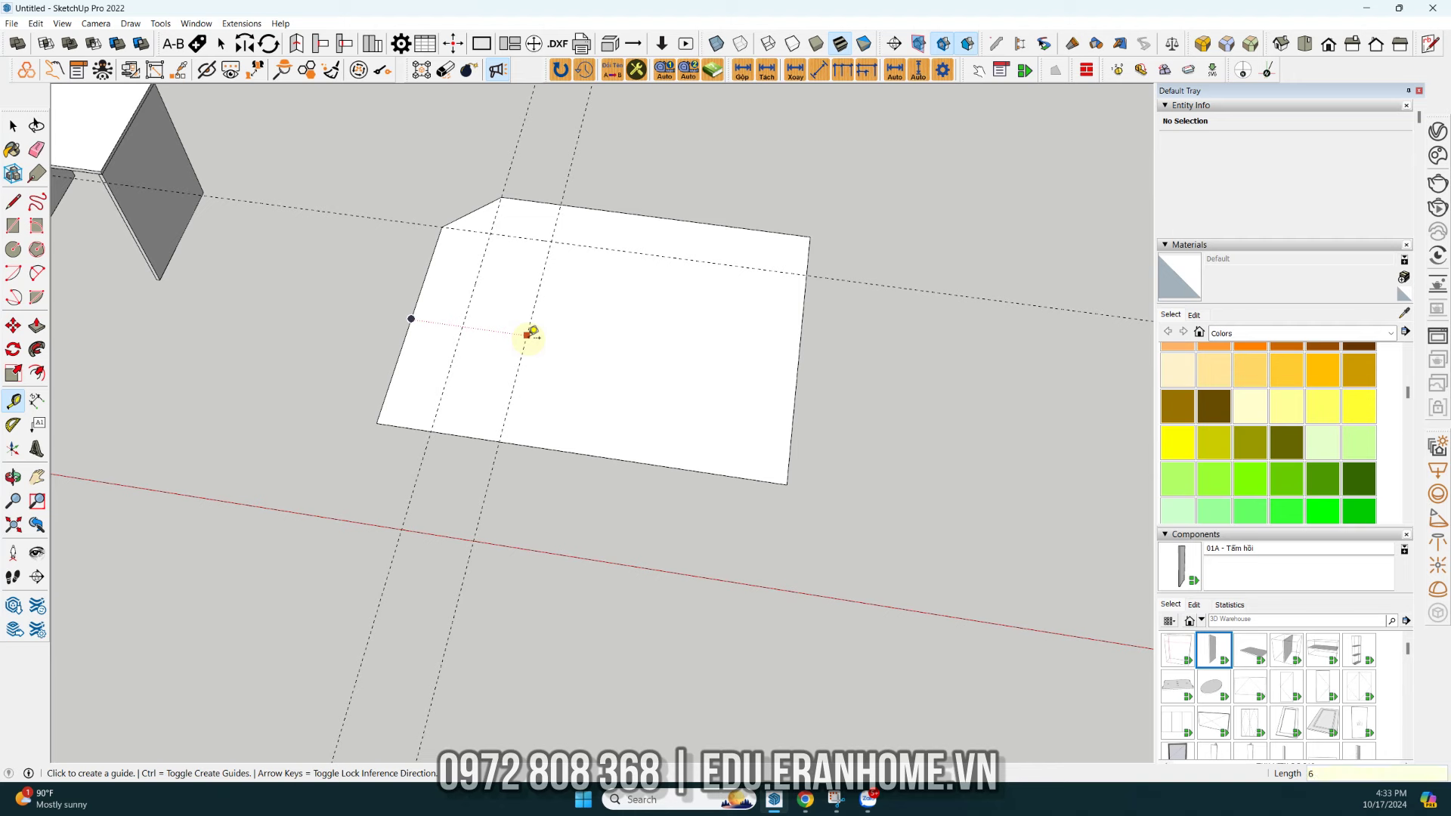
click(722, 222)
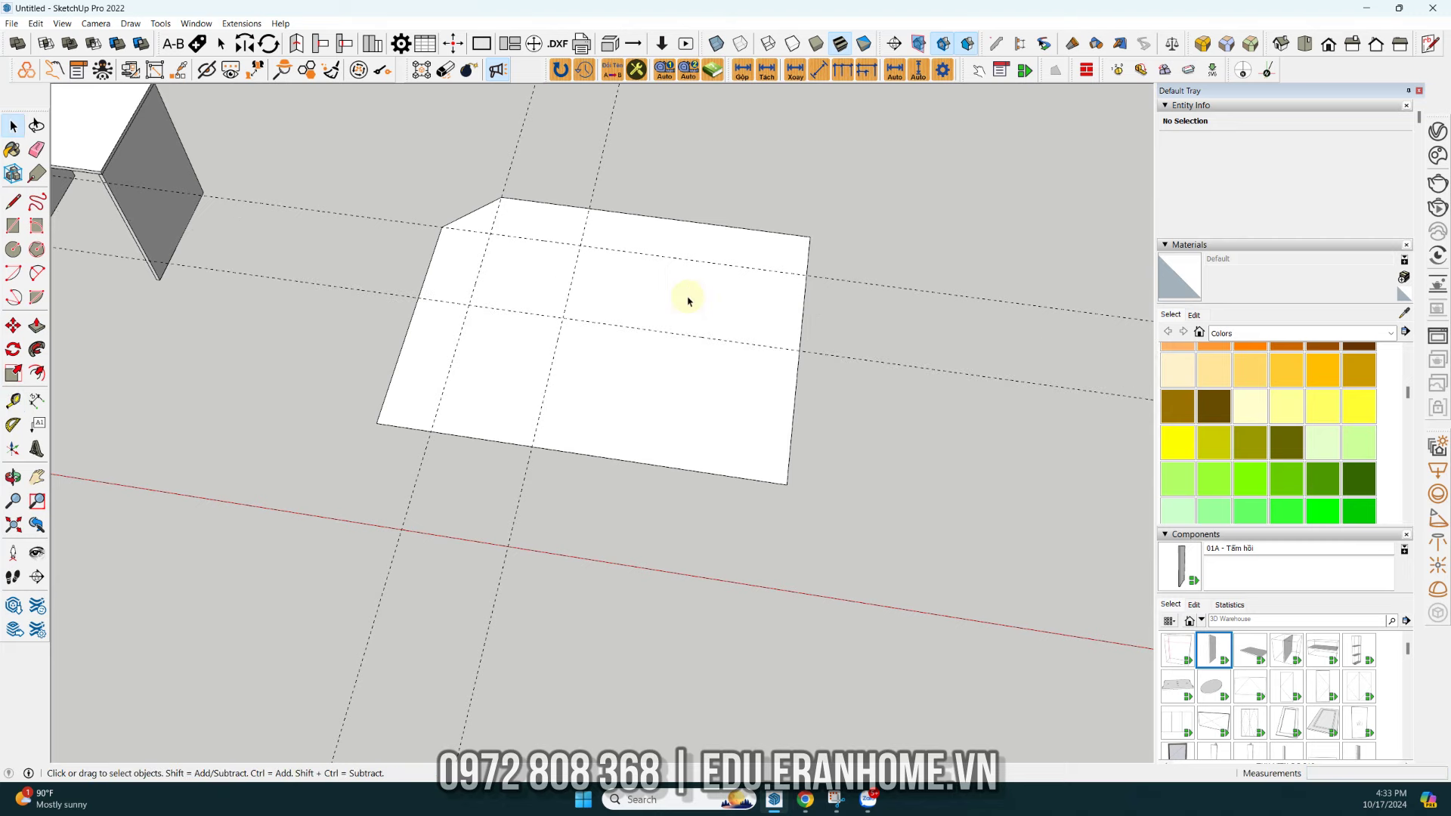
mouse_move(682, 288)
middle_down()
mouse_move(781, 296)
mouse_move(771, 302)
middle_up()
- Draw cut lines along the guides and erase the stray right edge and extra face
key(l)
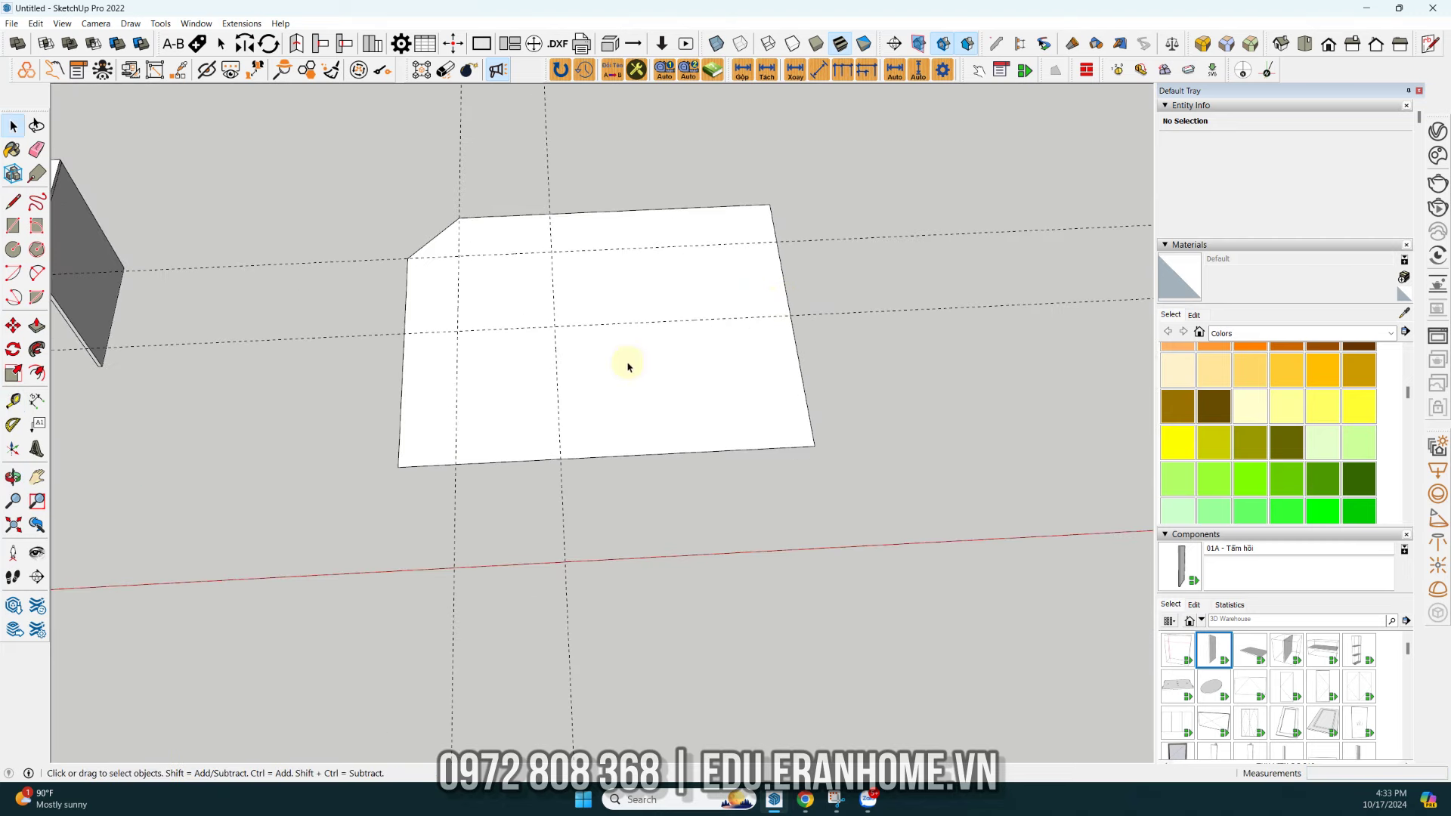
click(560, 459)
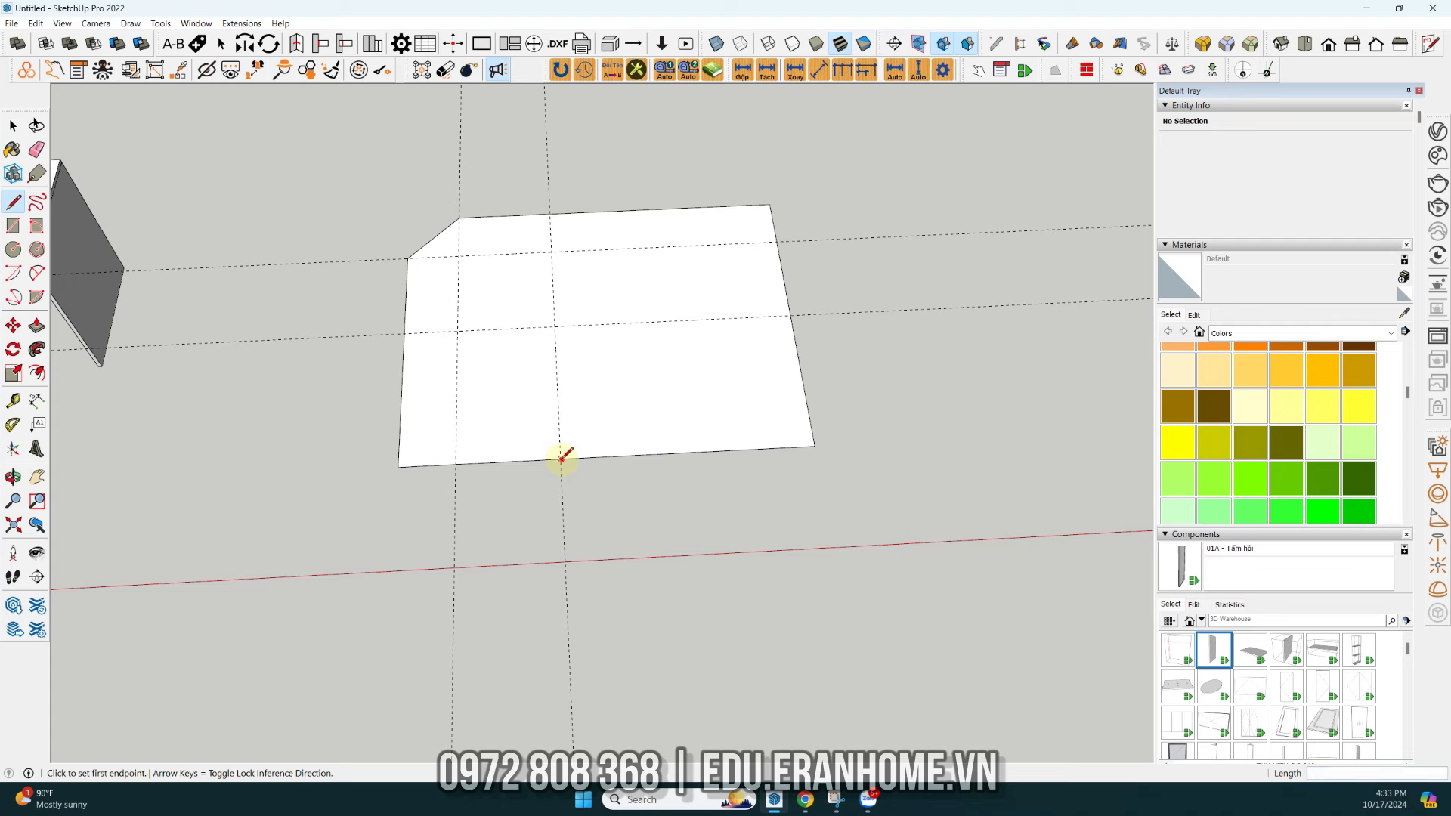
click(555, 326)
click(790, 314)
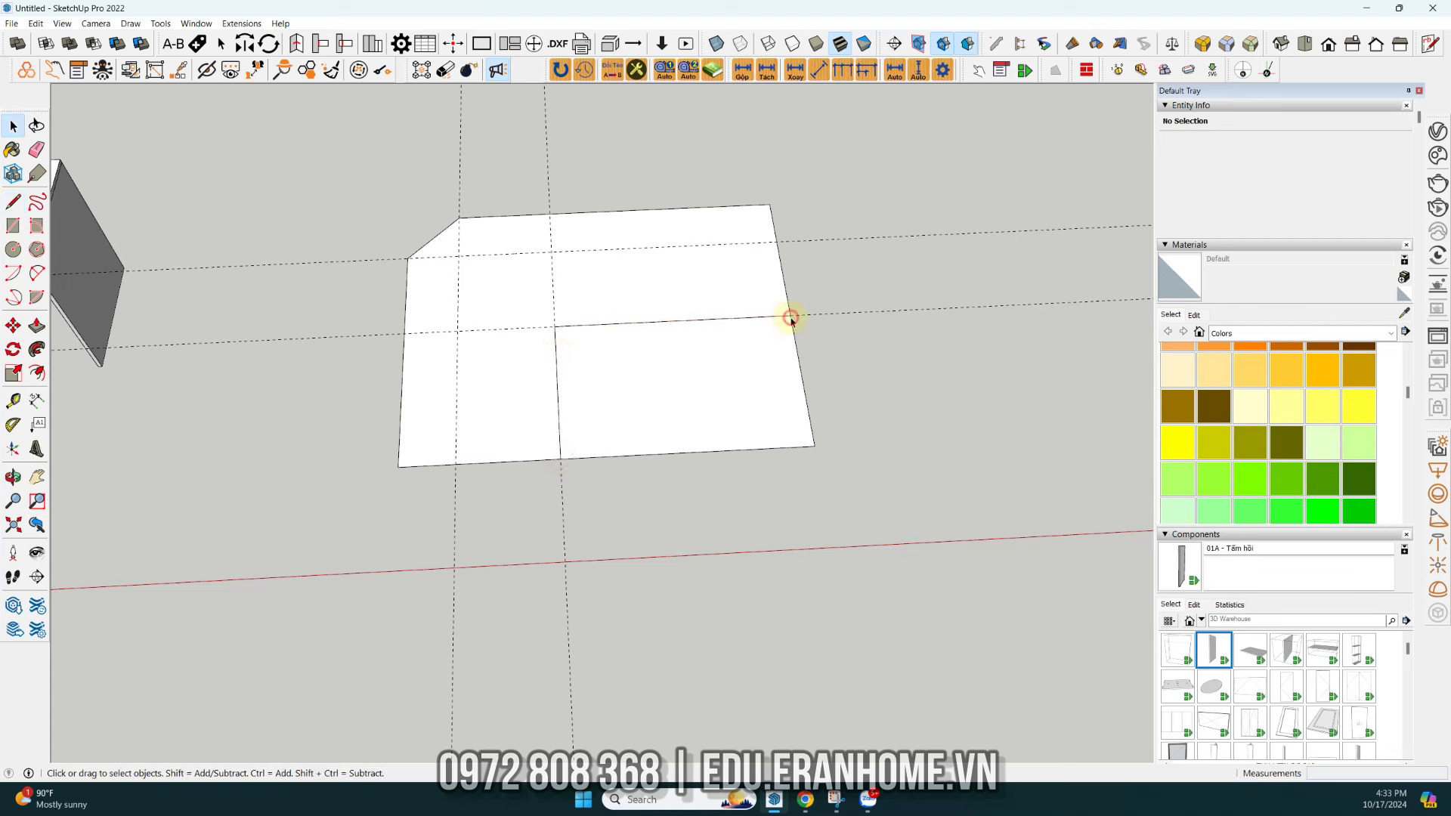
key(e)
drag(820, 367, 768, 444)
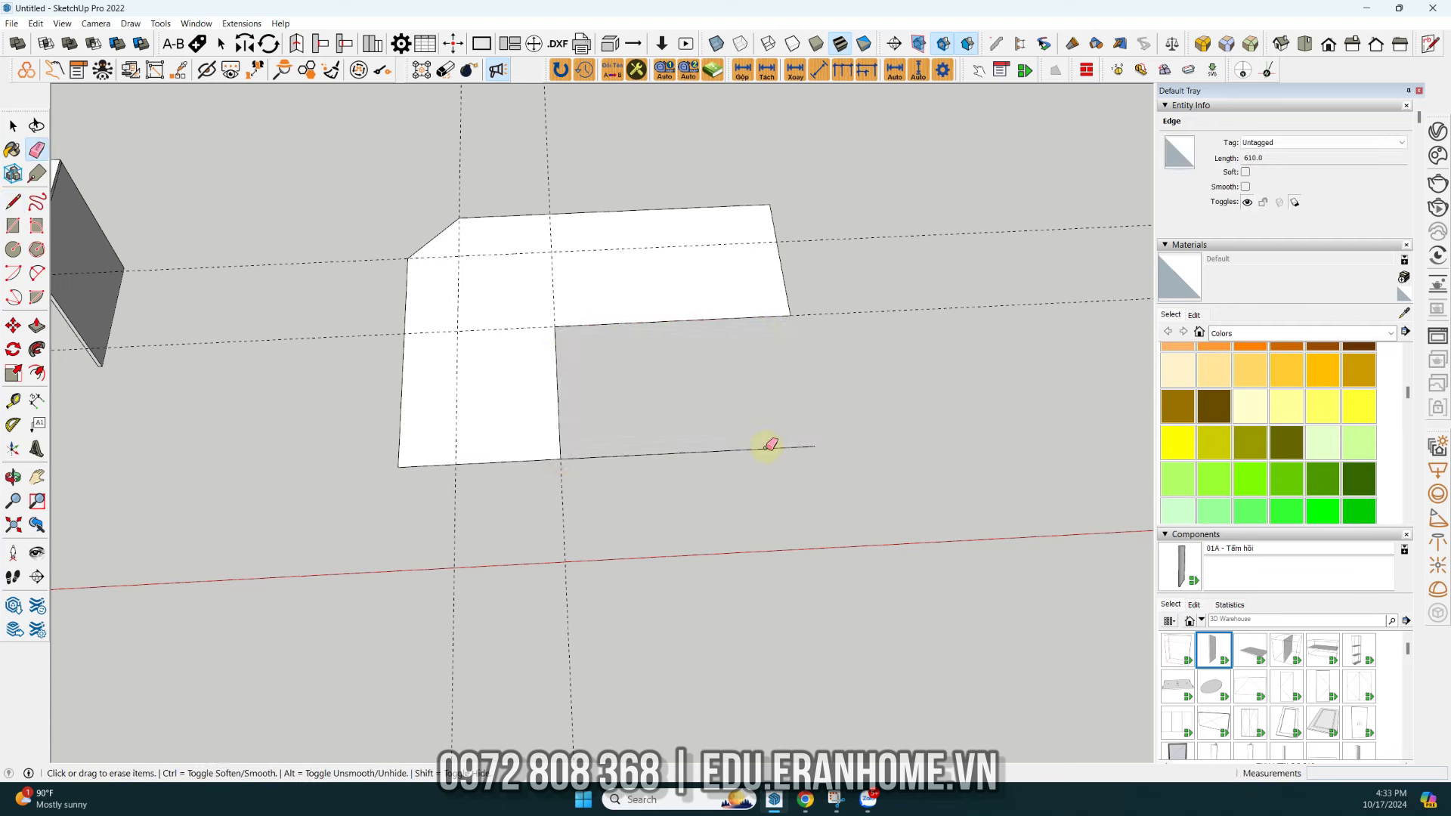
click(765, 449)
- Start a new guide from the L-shaped face's inner corner
mouse_move(619, 408)
middle_down()
mouse_move(509, 346)
mouse_move(434, 230)
mouse_move(563, 310)
middle_up()
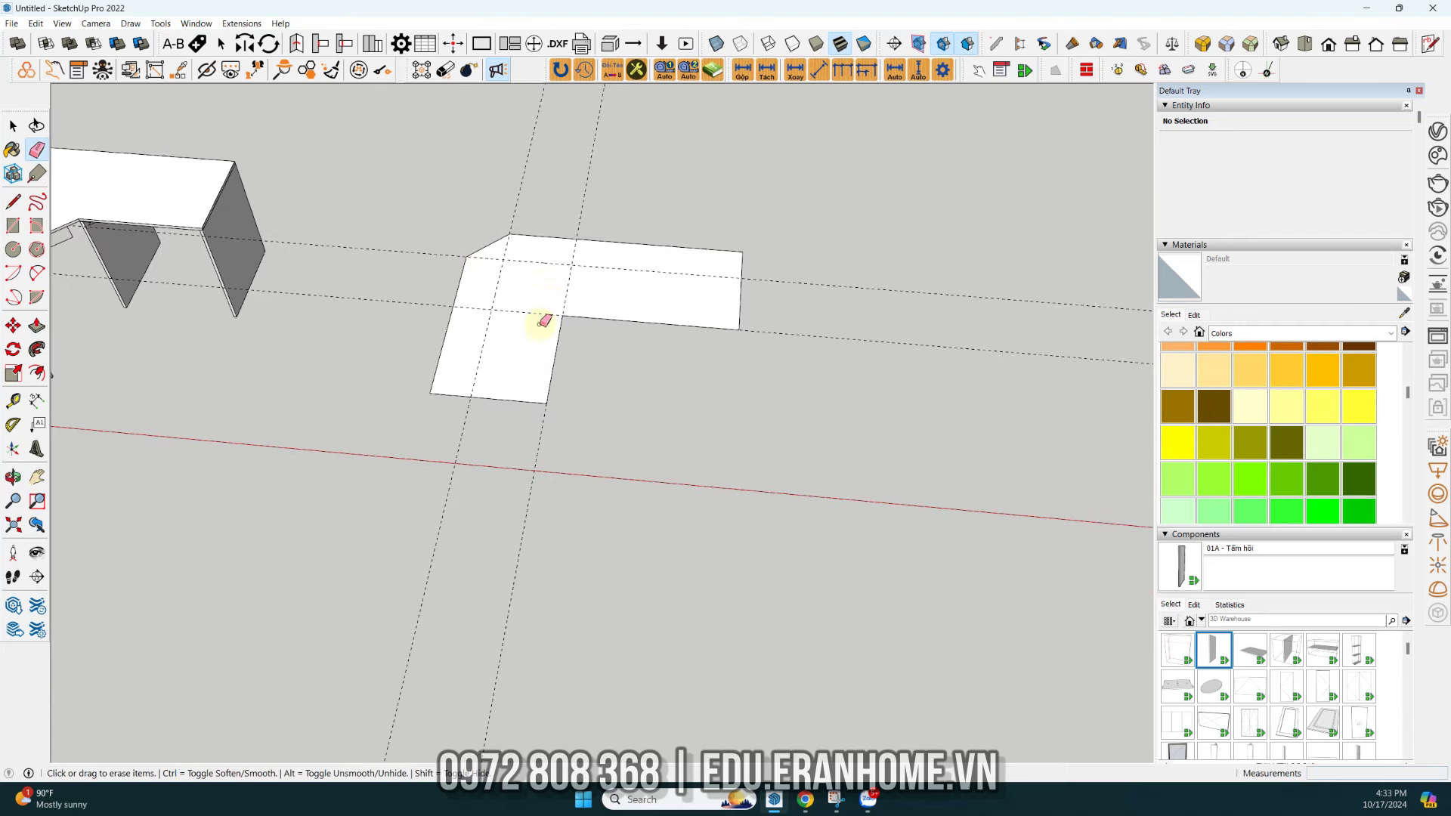
scroll(604, 308, up, 2)
scroll(605, 310, up, 2)
key(t)
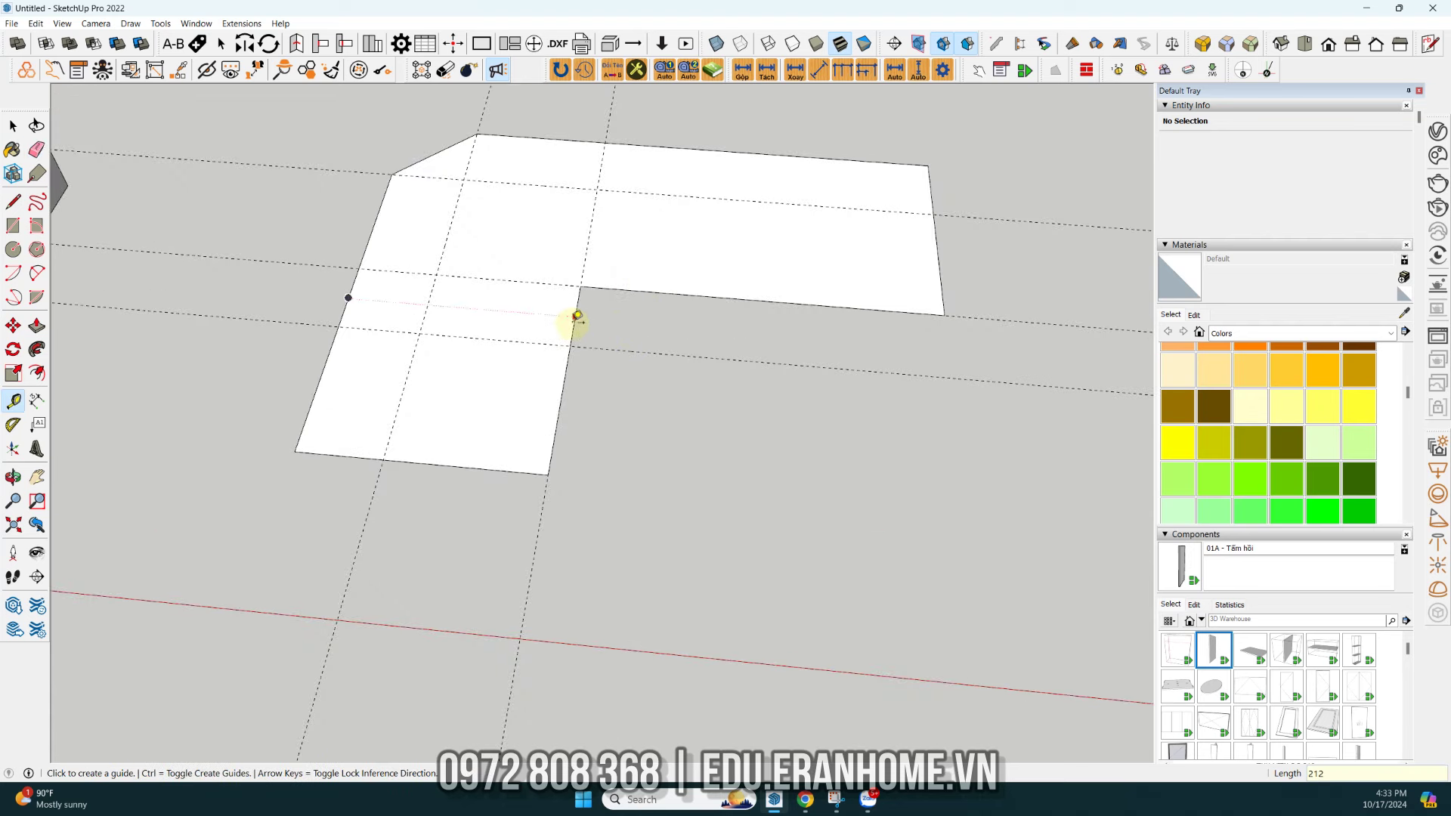
click(576, 317)
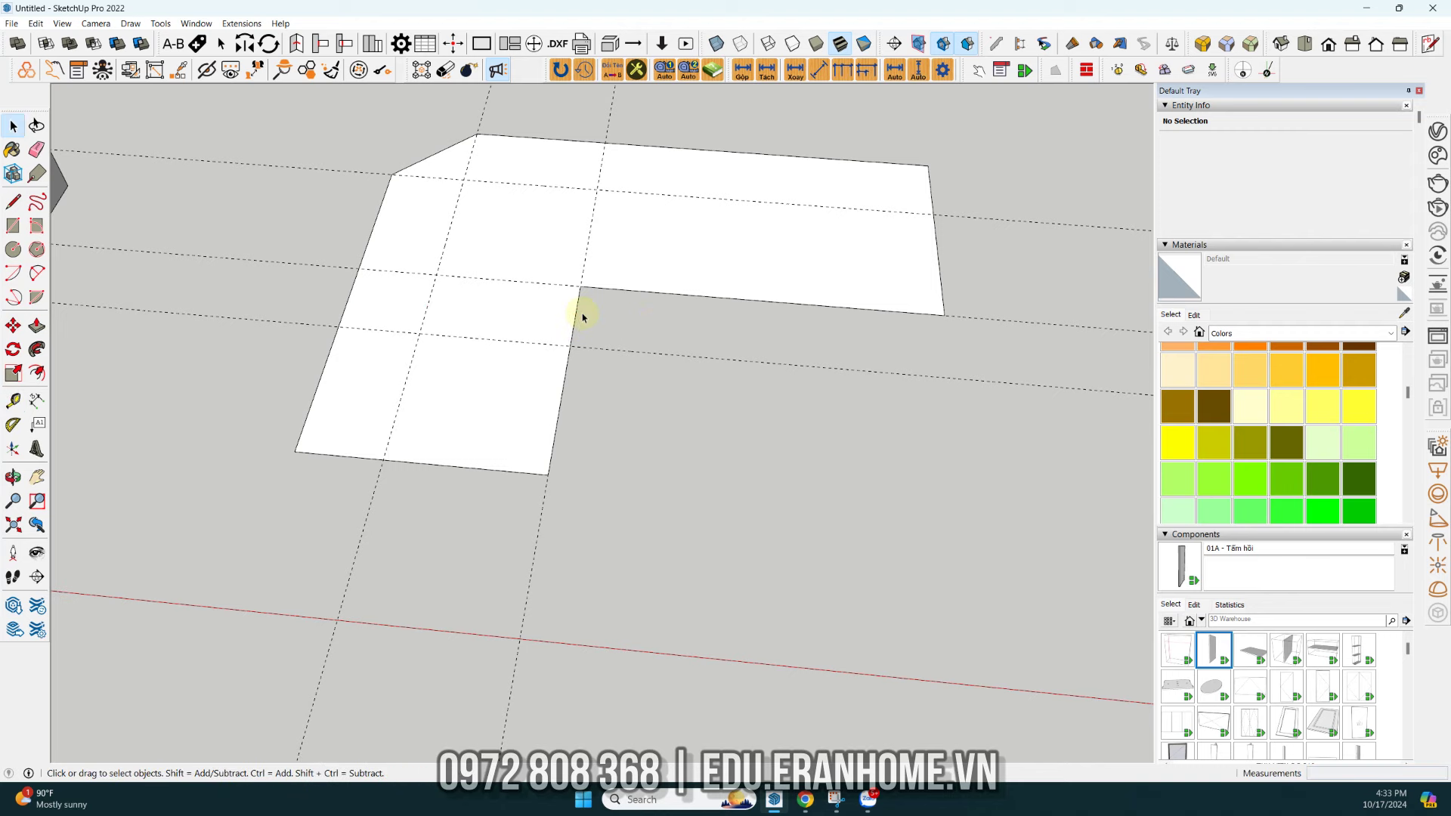
- Place a 212 guide and draw a diagonal chamfer line across the inner corner
scroll(582, 314, up, 2)
text(2)
key(Return)
key(Return)
key(space)
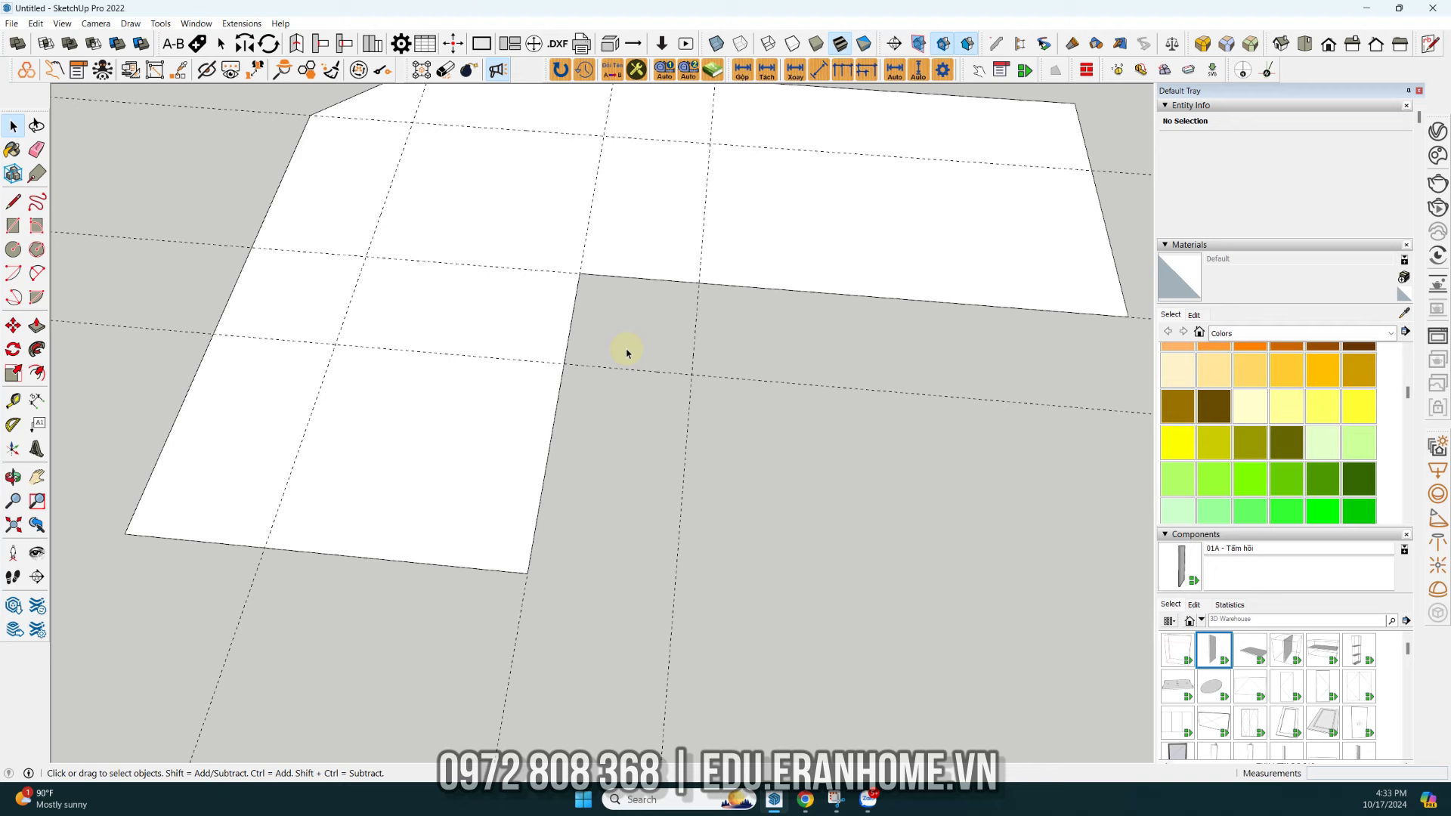
key(l)
click(564, 364)
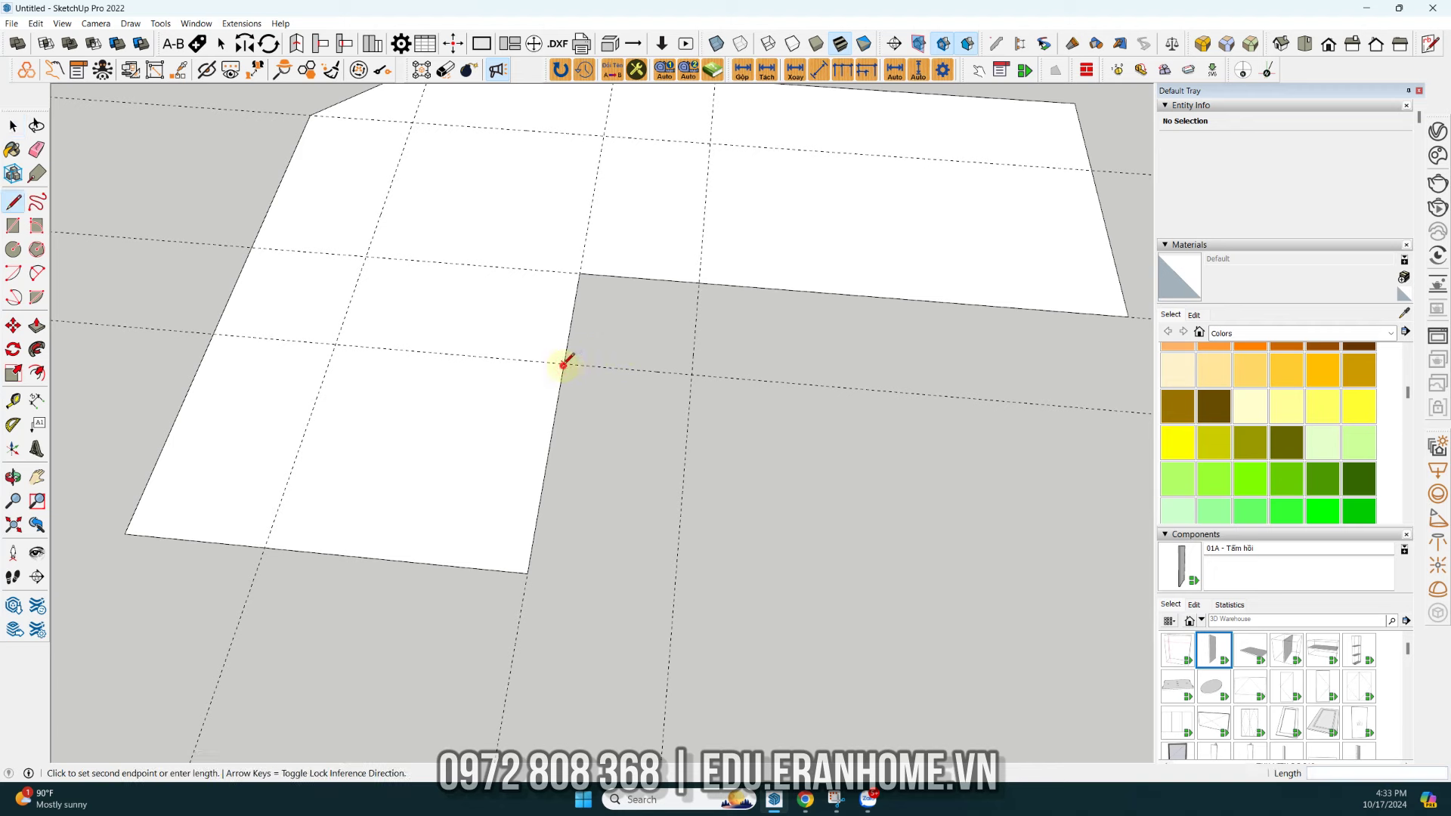
click(699, 283)
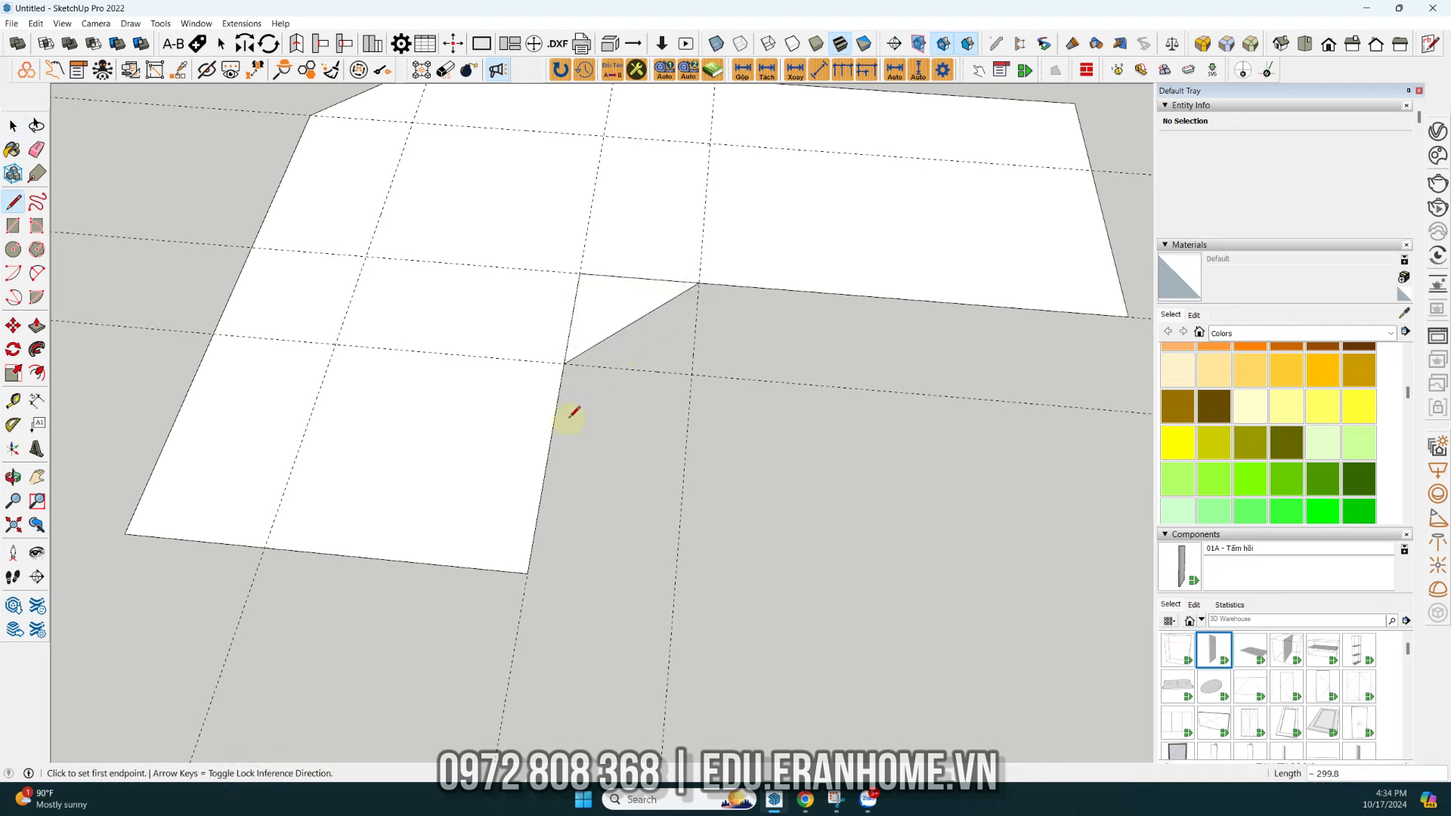
- Erase the leftover corner edges to merge the bevelled face, then reopen the Zalo sketch
key(e)
click(602, 278)
drag(603, 281, 486, 344)
scroll(227, 420, down, 3)
mouse_move(227, 421)
middle_down()
mouse_move(457, 380)
mouse_move(498, 250)
mouse_move(603, 234)
mouse_move(567, 343)
mouse_move(519, 376)
mouse_move(667, 223)
mouse_move(619, 311)
mouse_move(563, 327)
middle_up()
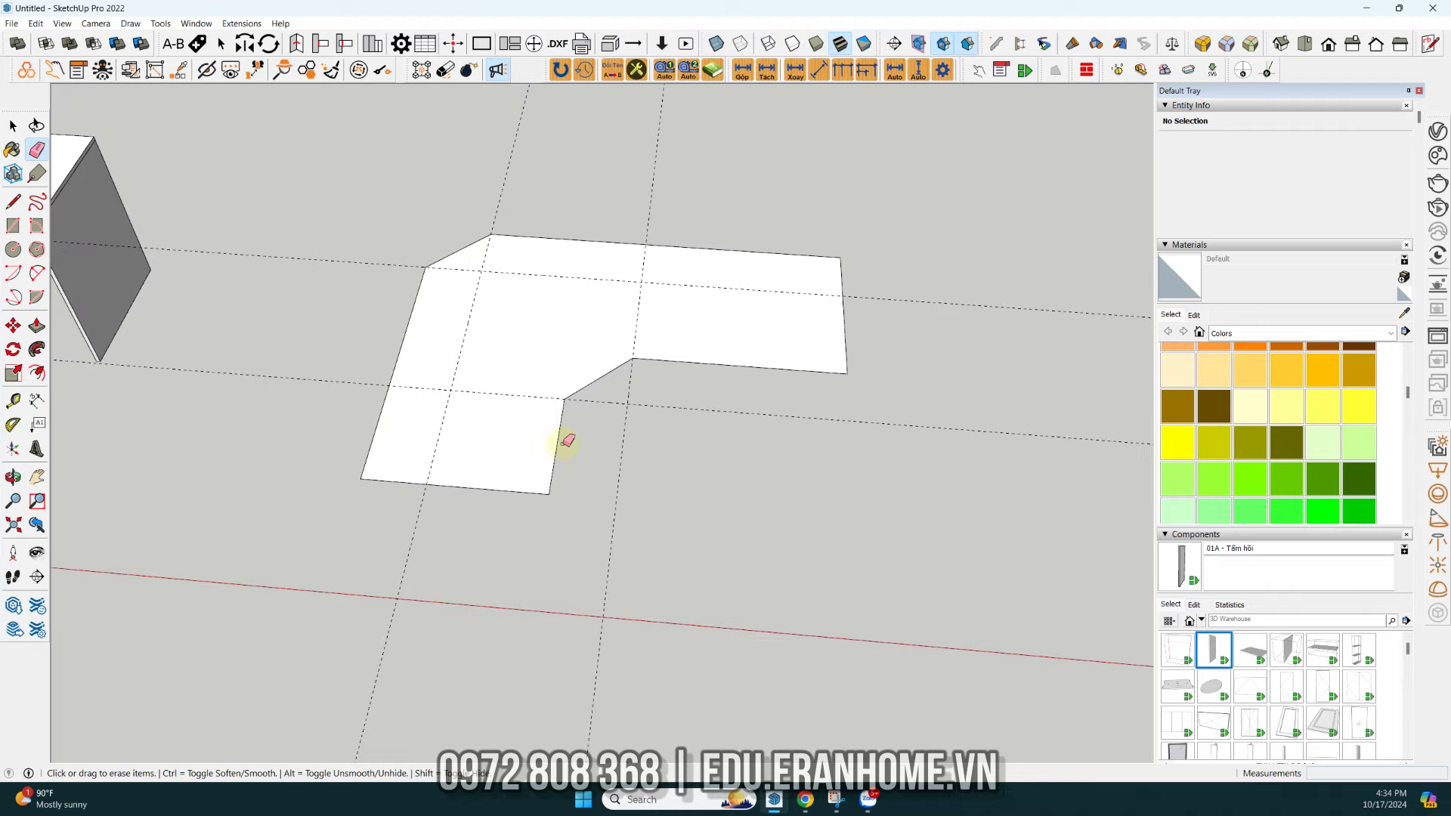
mouse_move(868, 800)
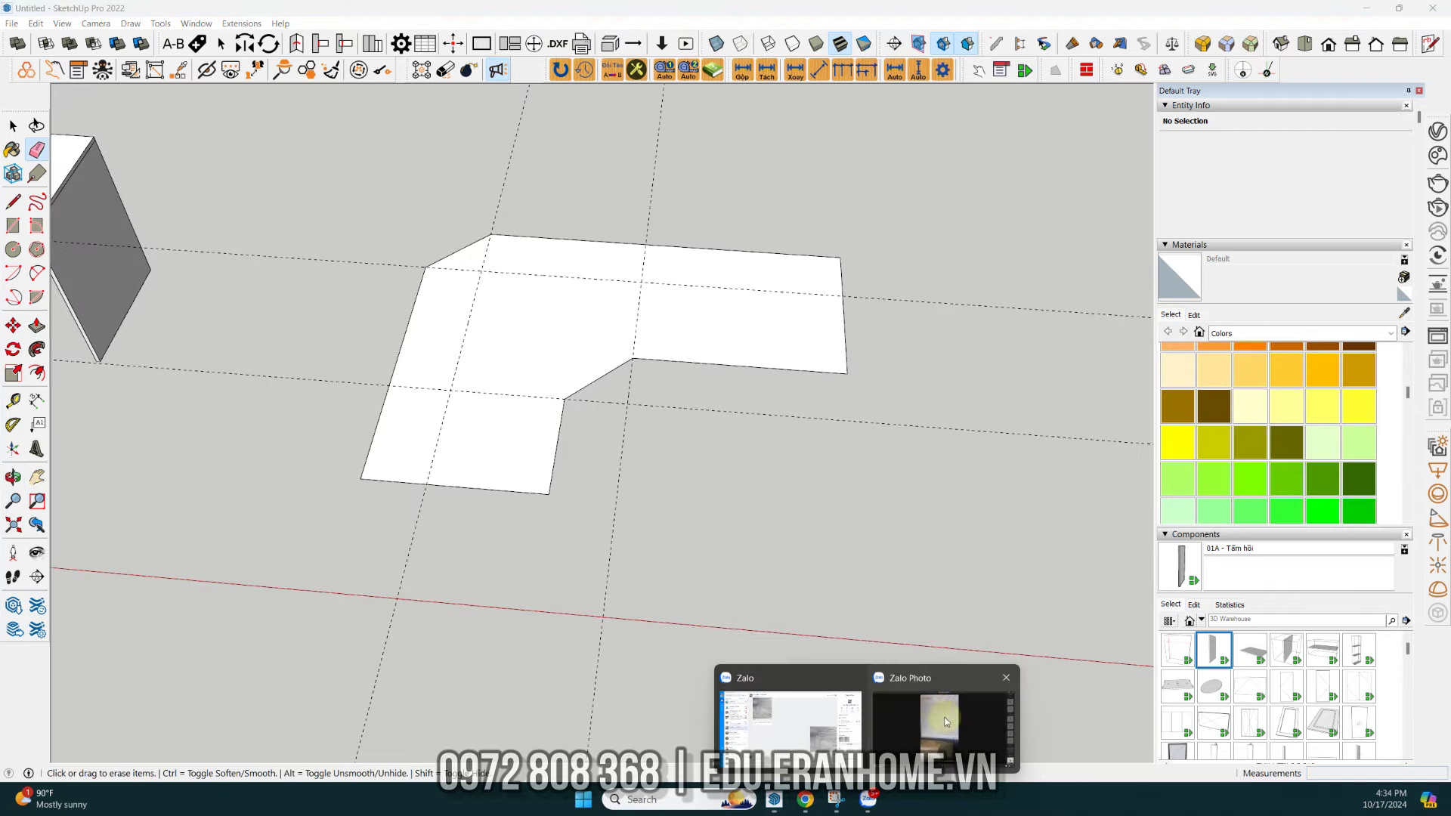
click(820, 737)
scroll(411, 282, up, 3)
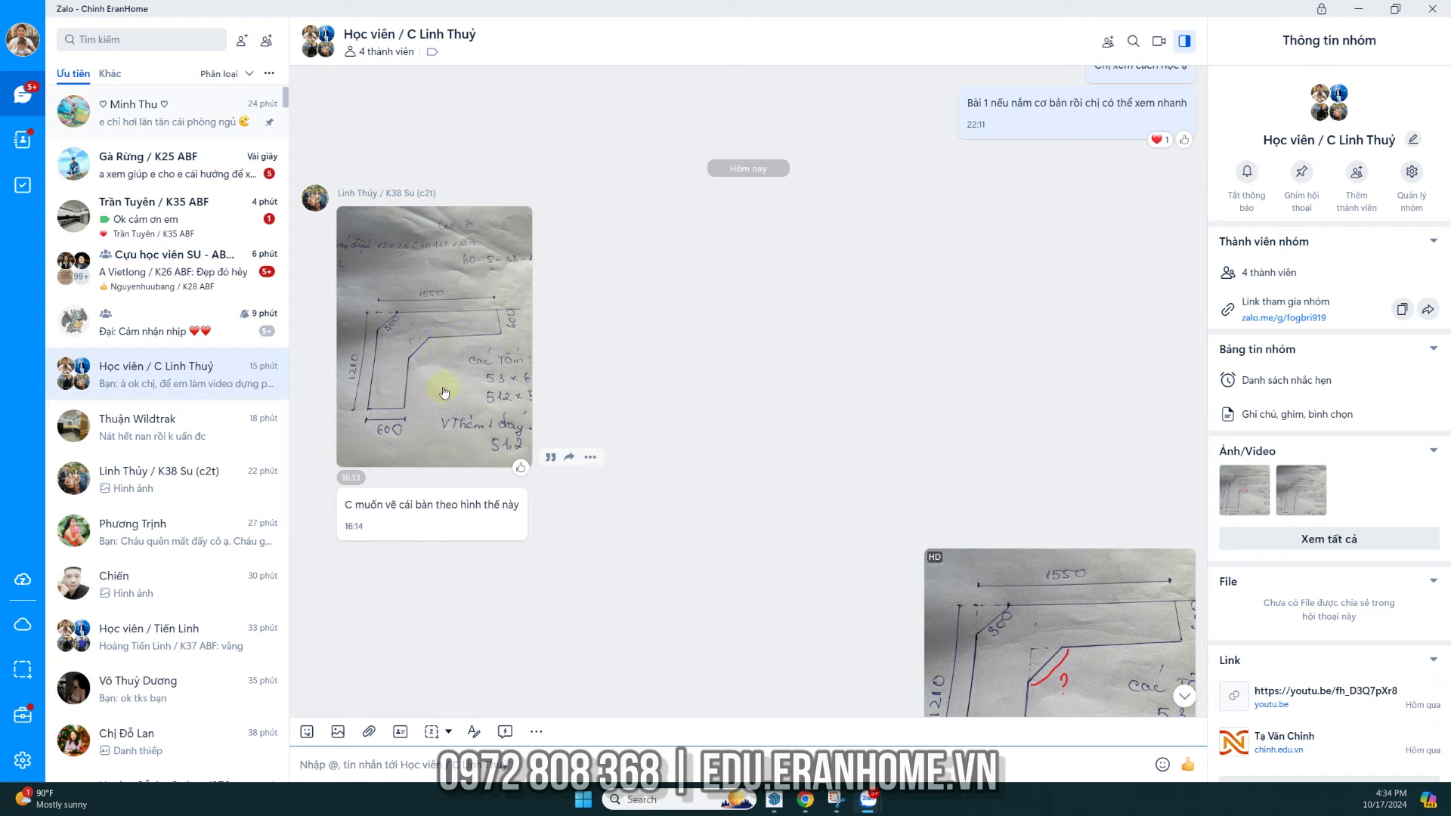
click(1358, 9)
mouse_move(761, 382)
middle_down()
mouse_move(539, 359)
mouse_move(641, 375)
middle_up()
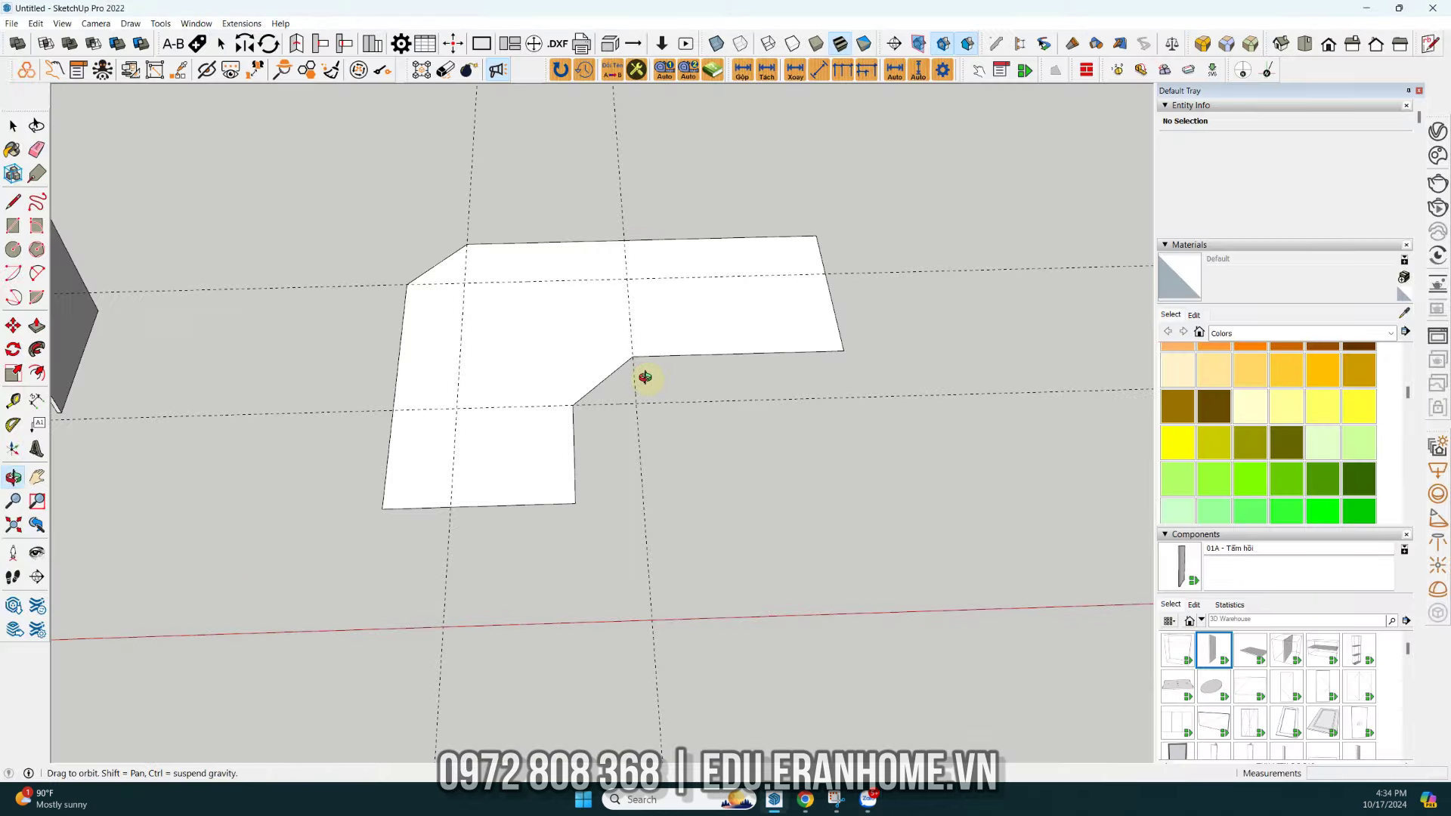
- Push/Pull the L-shaped face up into a thin desktop slab
mouse_move(508, 319)
middle_down()
mouse_move(508, 233)
mouse_move(568, 378)
middle_up()
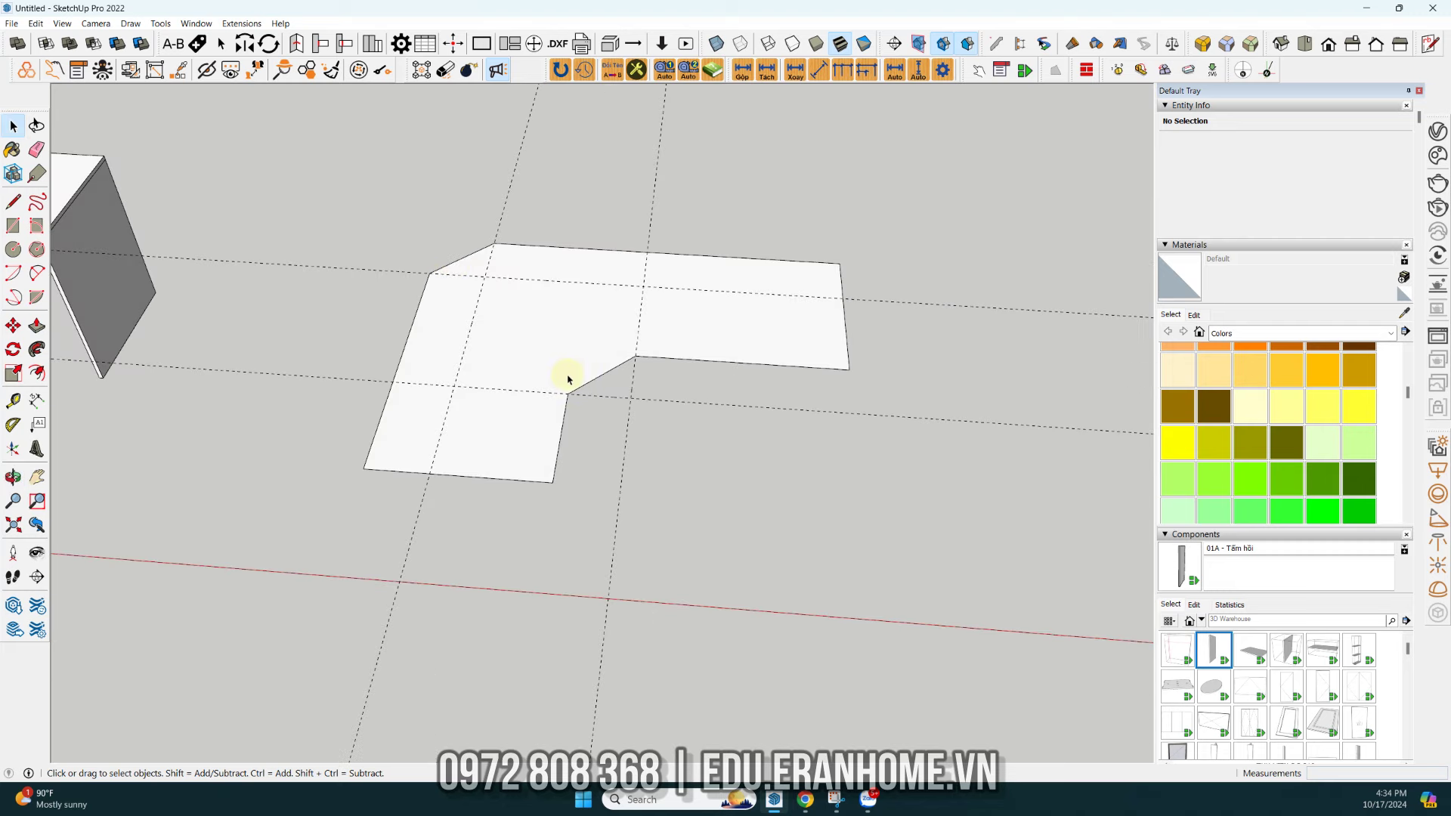
click(569, 369)
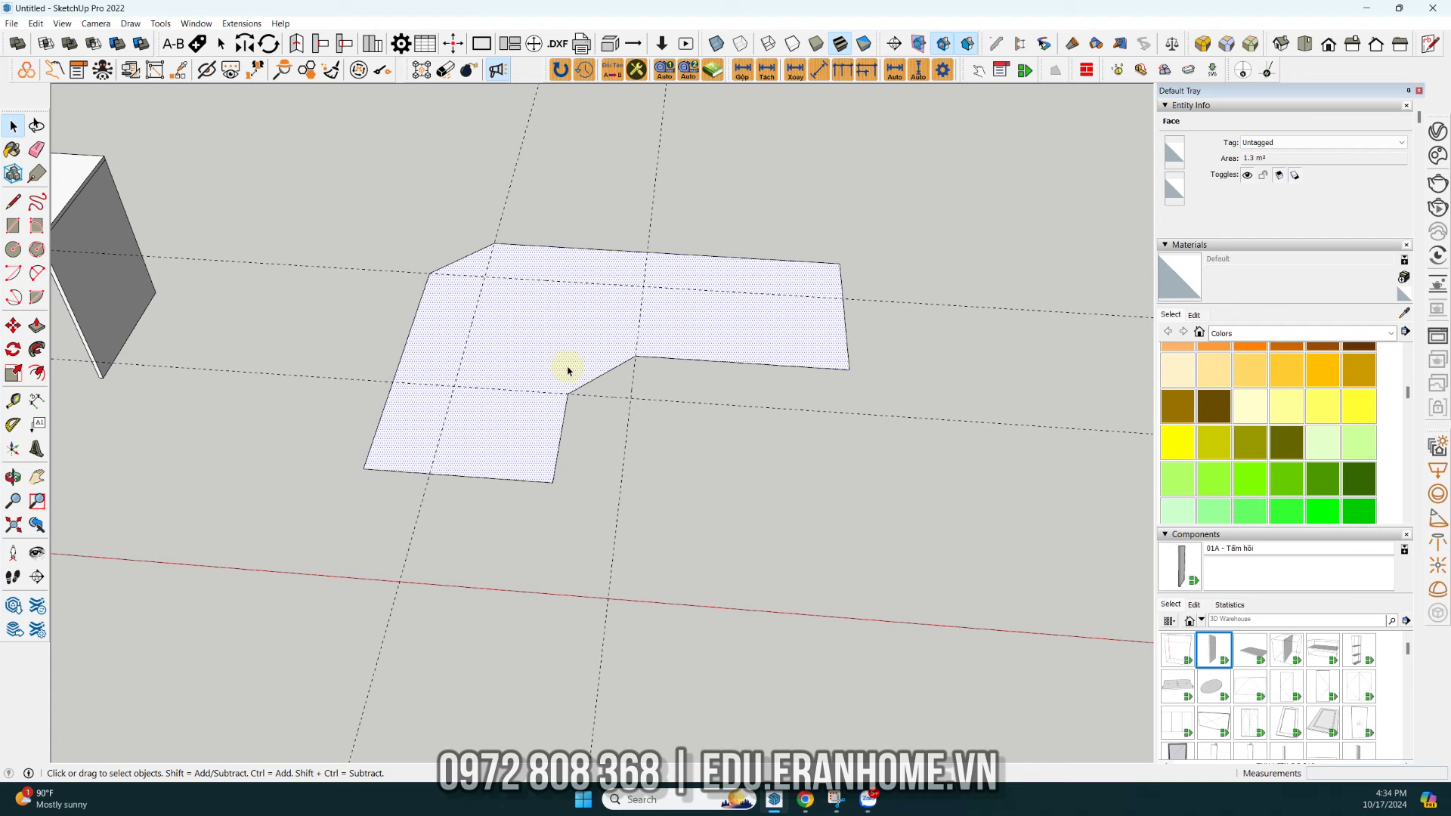
key(p)
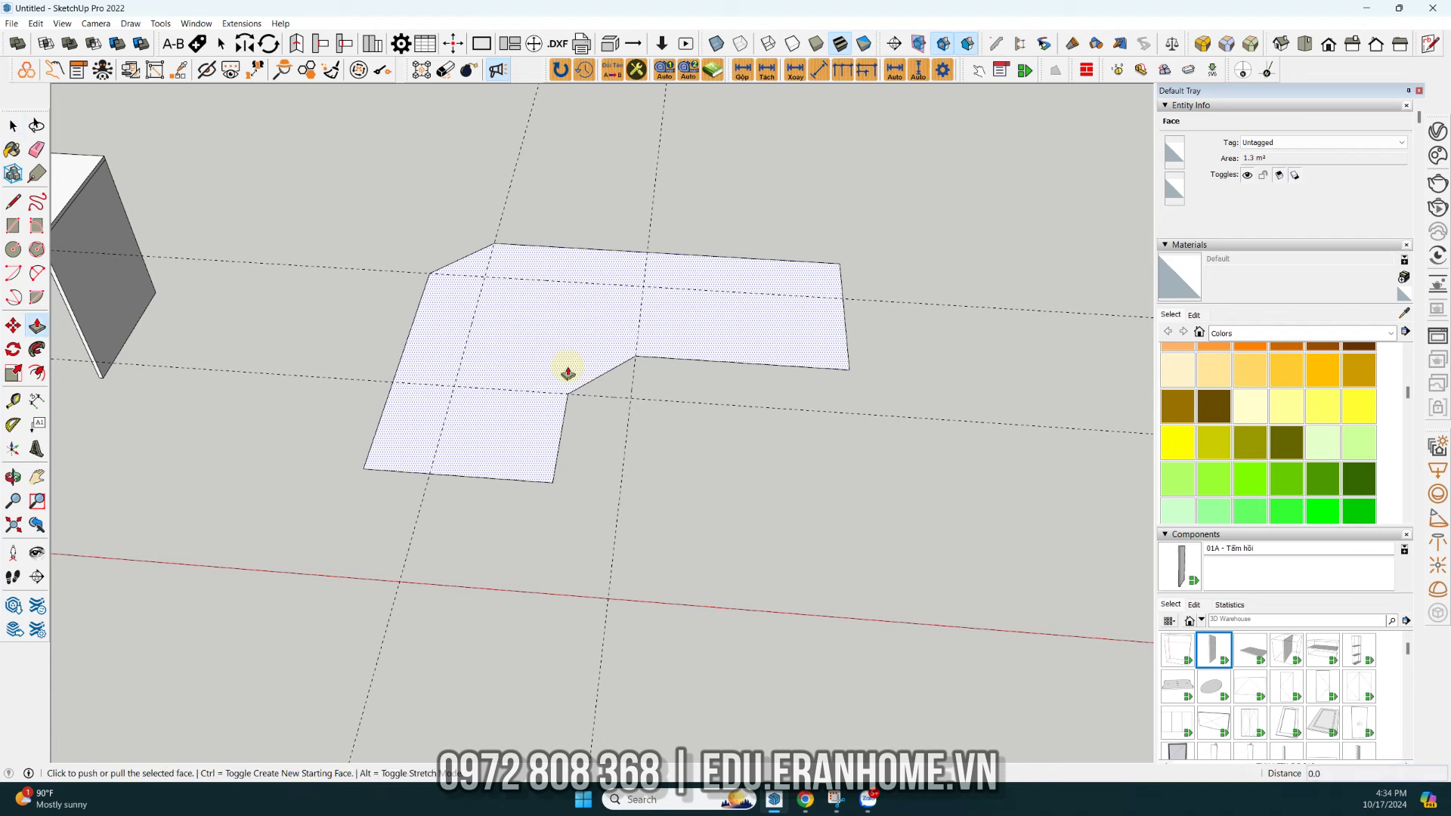
drag(569, 371, 568, 365)
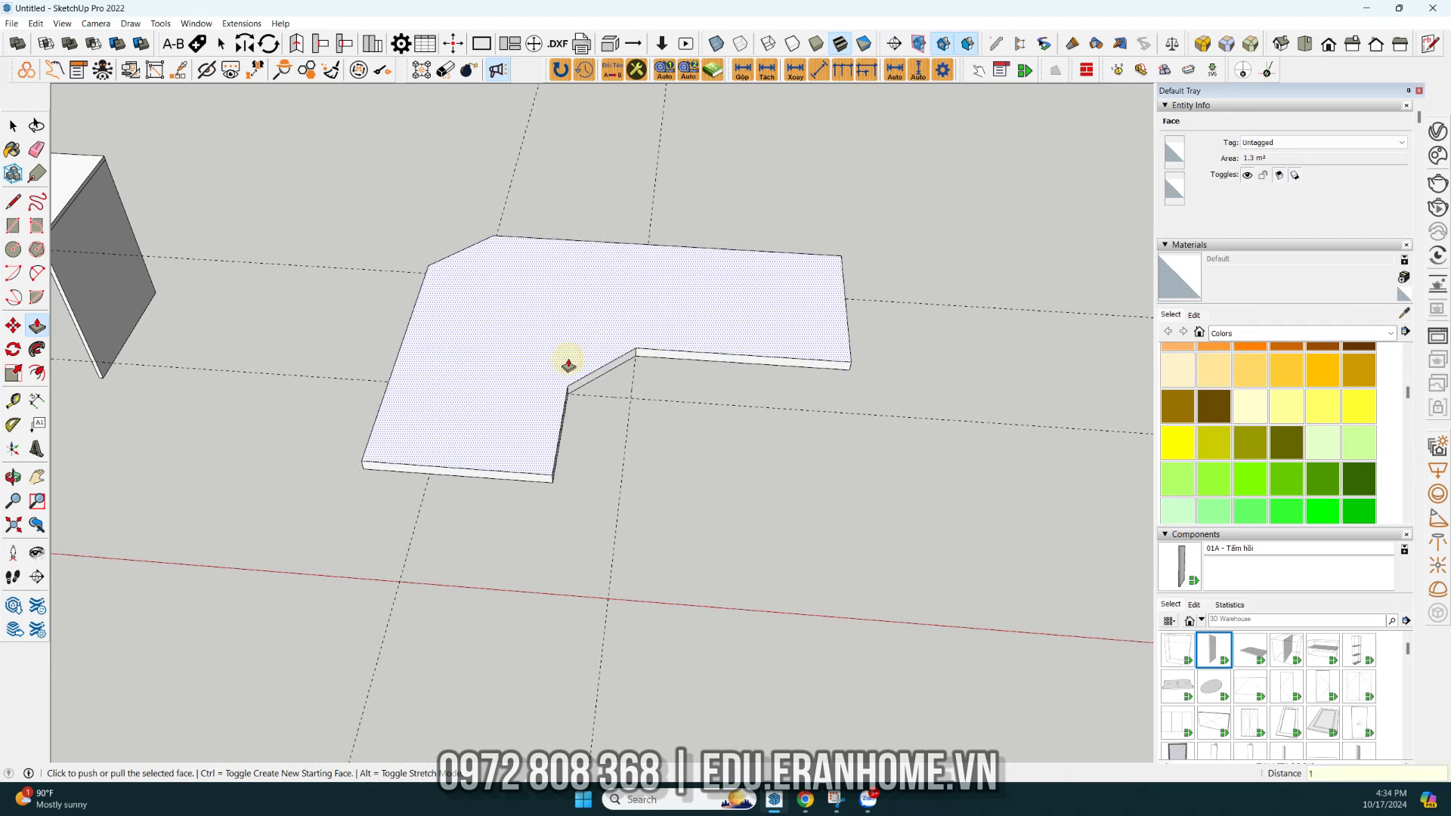
click(569, 365)
key(space)
- Select all the slab geometry and group it into one solid with Ctrl+G
double_click(569, 363)
right_click(568, 362)
mouse_move(589, 423)
middle_down()
mouse_move(605, 477)
mouse_move(519, 373)
mouse_move(570, 333)
mouse_move(567, 311)
mouse_move(398, 337)
mouse_move(405, 233)
mouse_move(547, 242)
mouse_move(398, 320)
mouse_move(398, 366)
middle_up()
key(ctrl+g)
key(space)
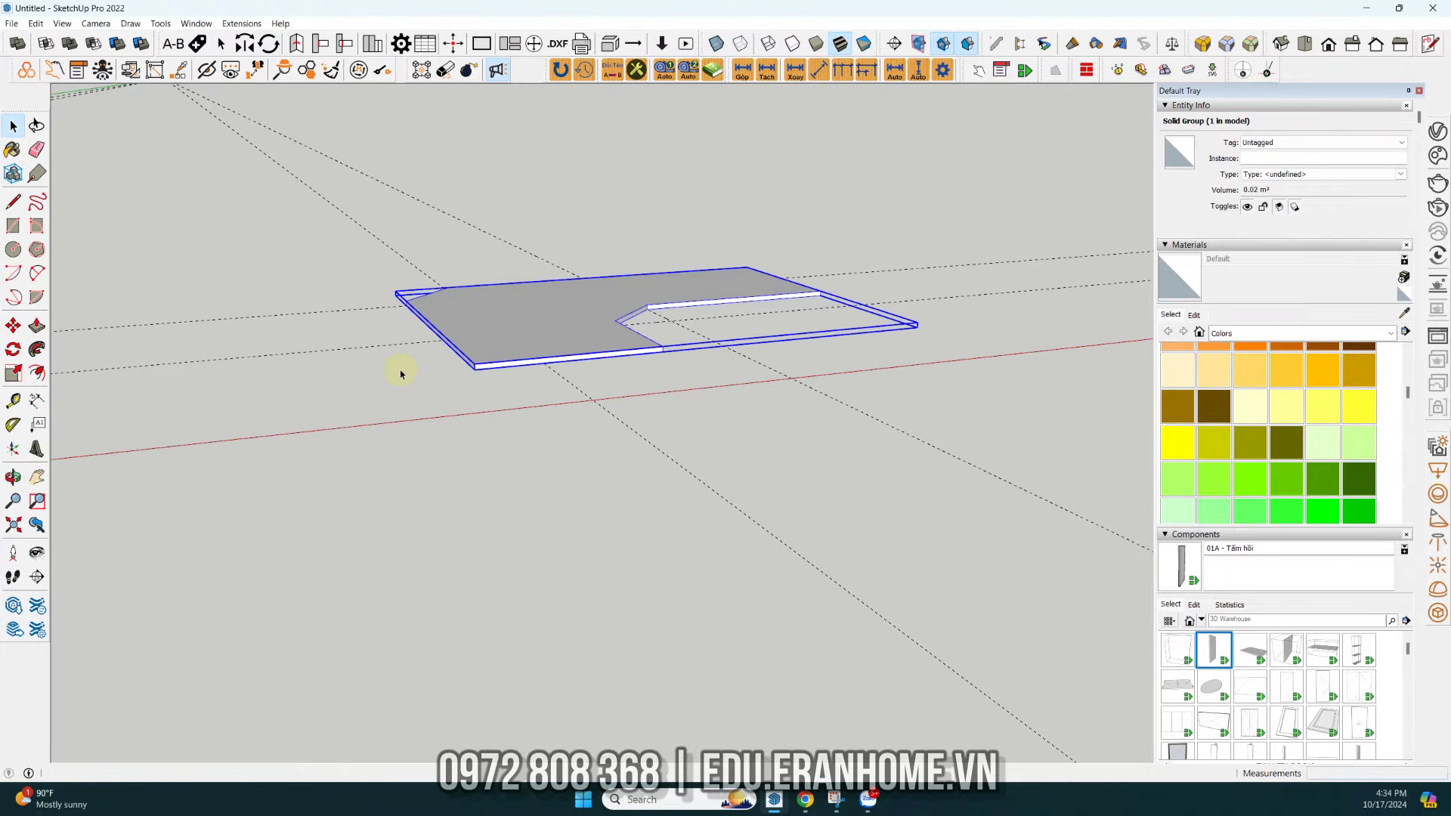
- Move the desktop slab 750 up along the blue axis
key(m)
click(475, 369)
text(750)
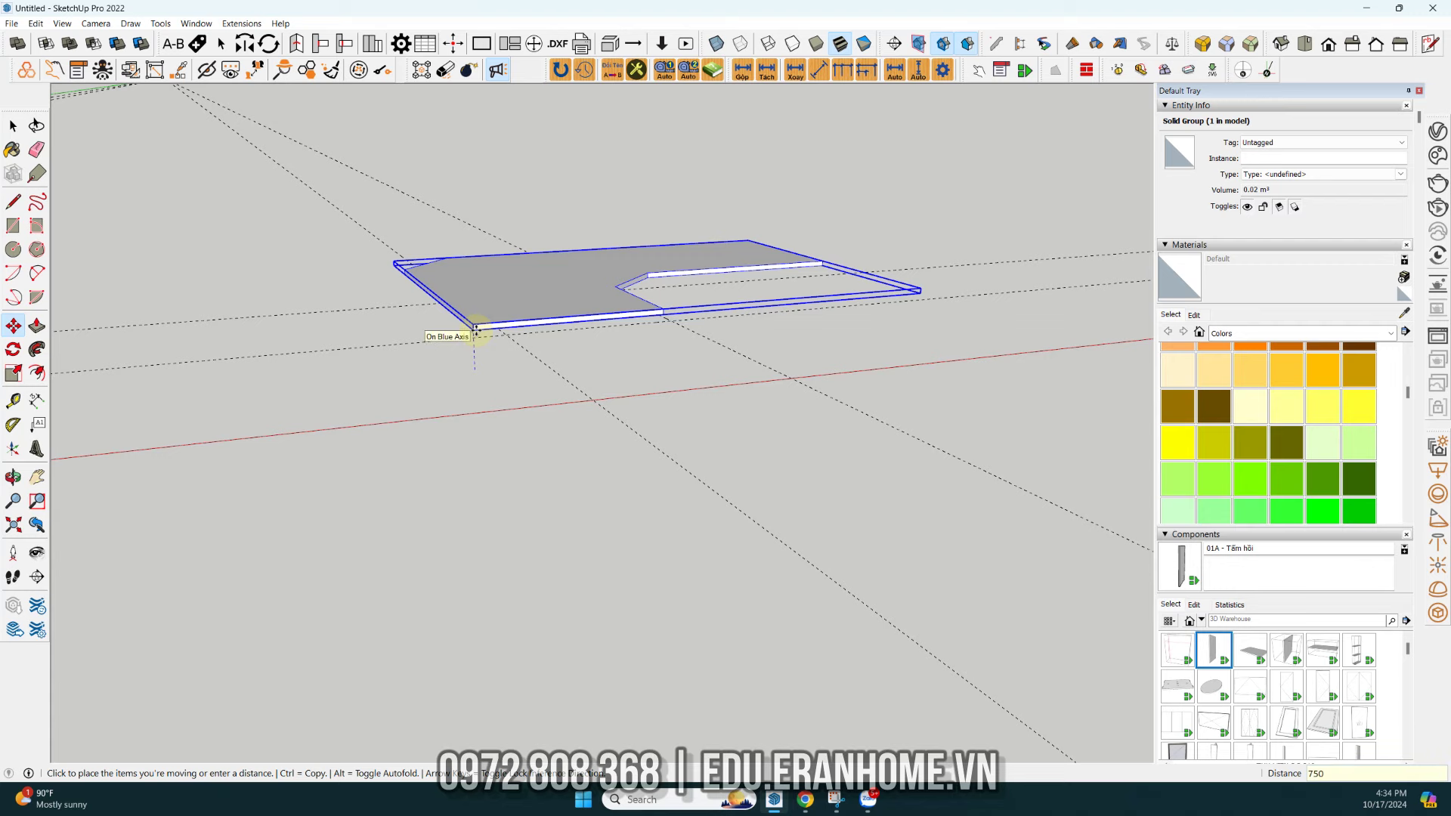
key(Return)
mouse_move(473, 331)
middle_down()
mouse_move(454, 301)
mouse_move(456, 343)
mouse_move(423, 338)
mouse_move(492, 211)
mouse_move(819, 249)
mouse_move(376, 386)
mouse_move(750, 328)
middle_up()
key(space)
- Select the raised desktop group and pick the '01A - Tấm hồi' component
click(664, 136)
mouse_move(664, 136)
middle_down()
mouse_move(554, 152)
mouse_move(615, 314)
middle_up()
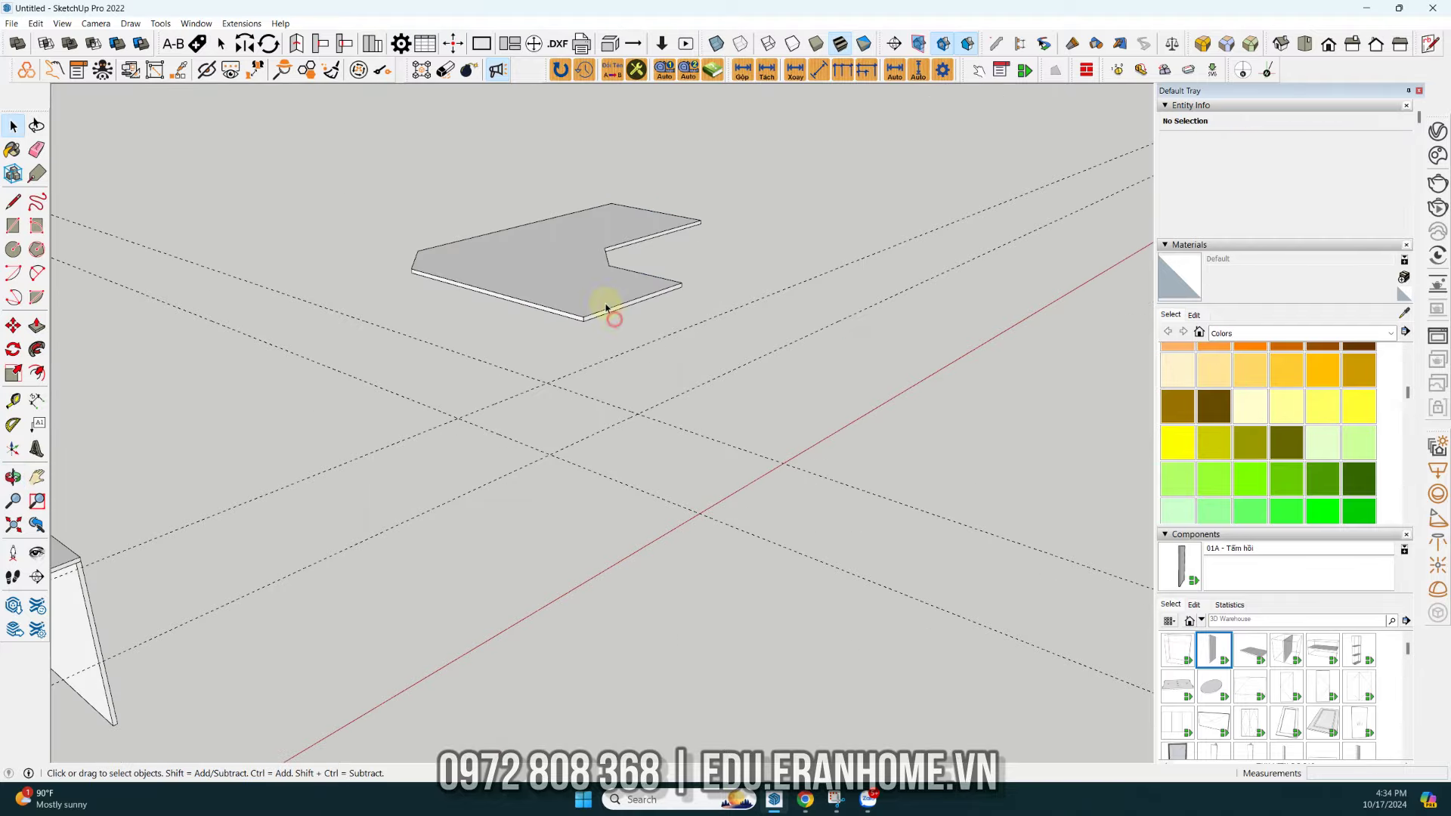
click(584, 280)
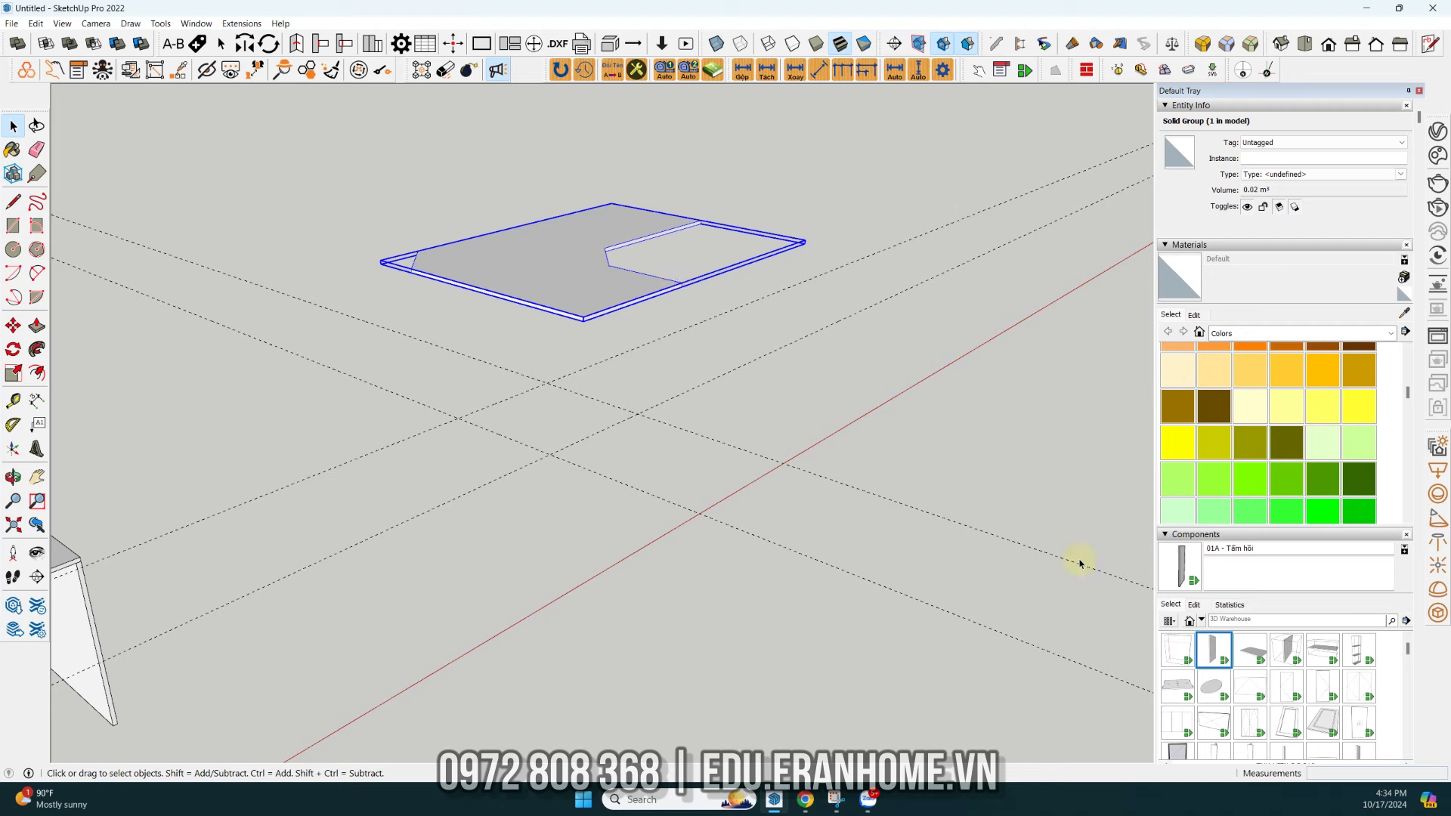
click(1210, 643)
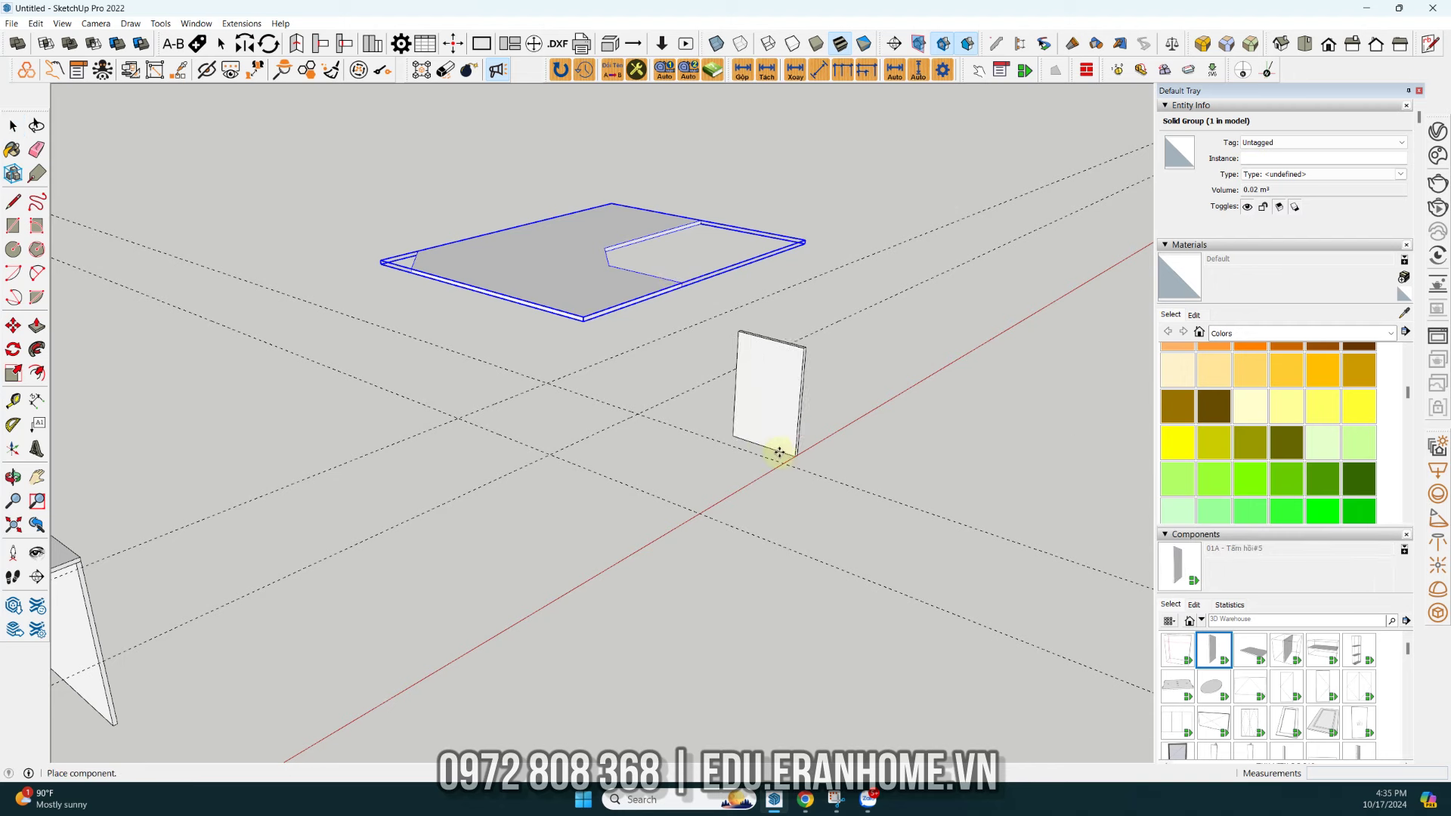
- Place the '01A - Tấm hồi' panel and move it to the desktop corner
click(619, 503)
key(m)
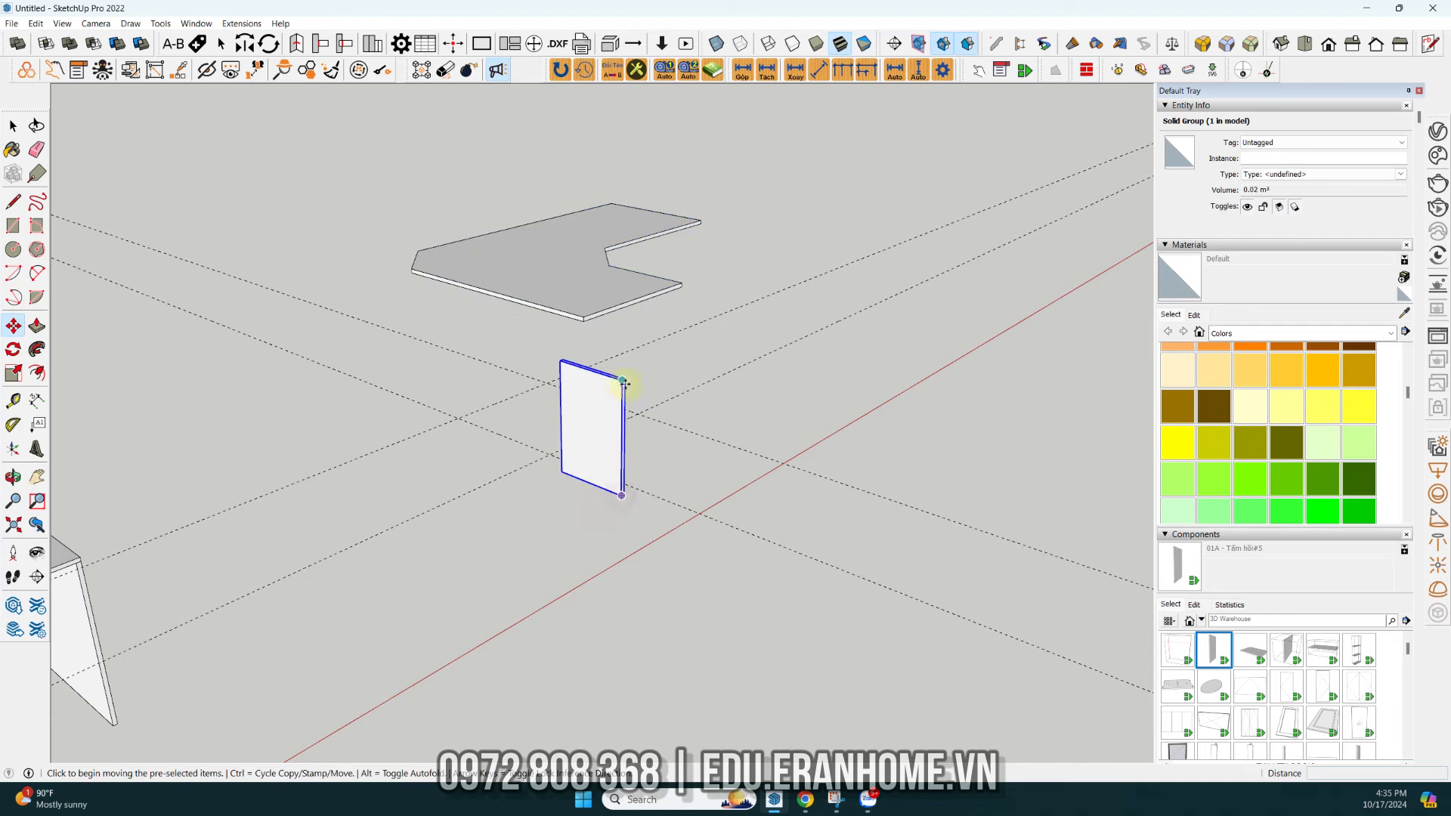
click(621, 380)
click(584, 322)
scroll(585, 318, up, 2)
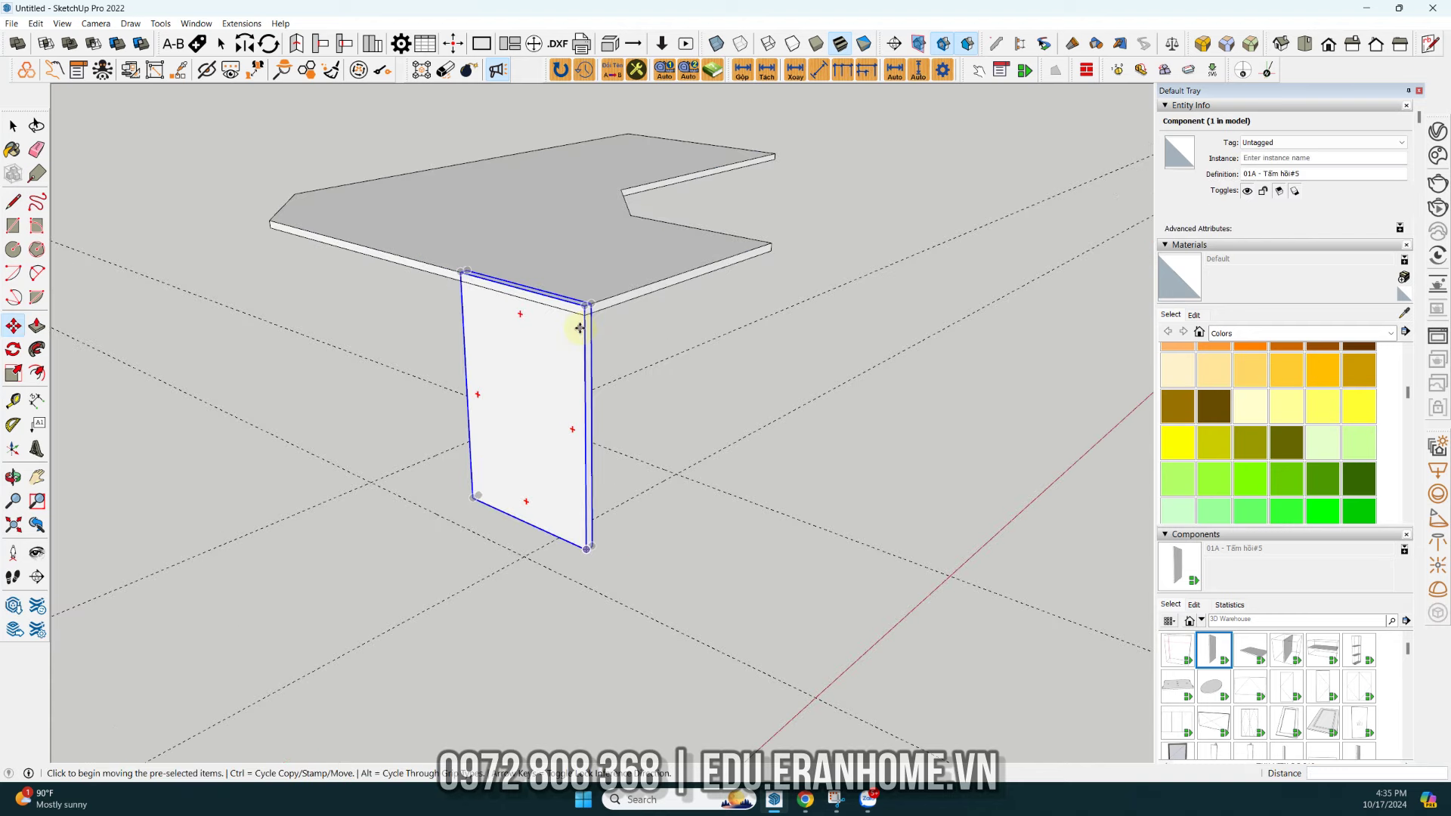
scroll(588, 302, up, 3)
scroll(582, 340, down, 5)
- Scale the panel's height so it fits under the desktop
key(s)
click(535, 599)
click(537, 593)
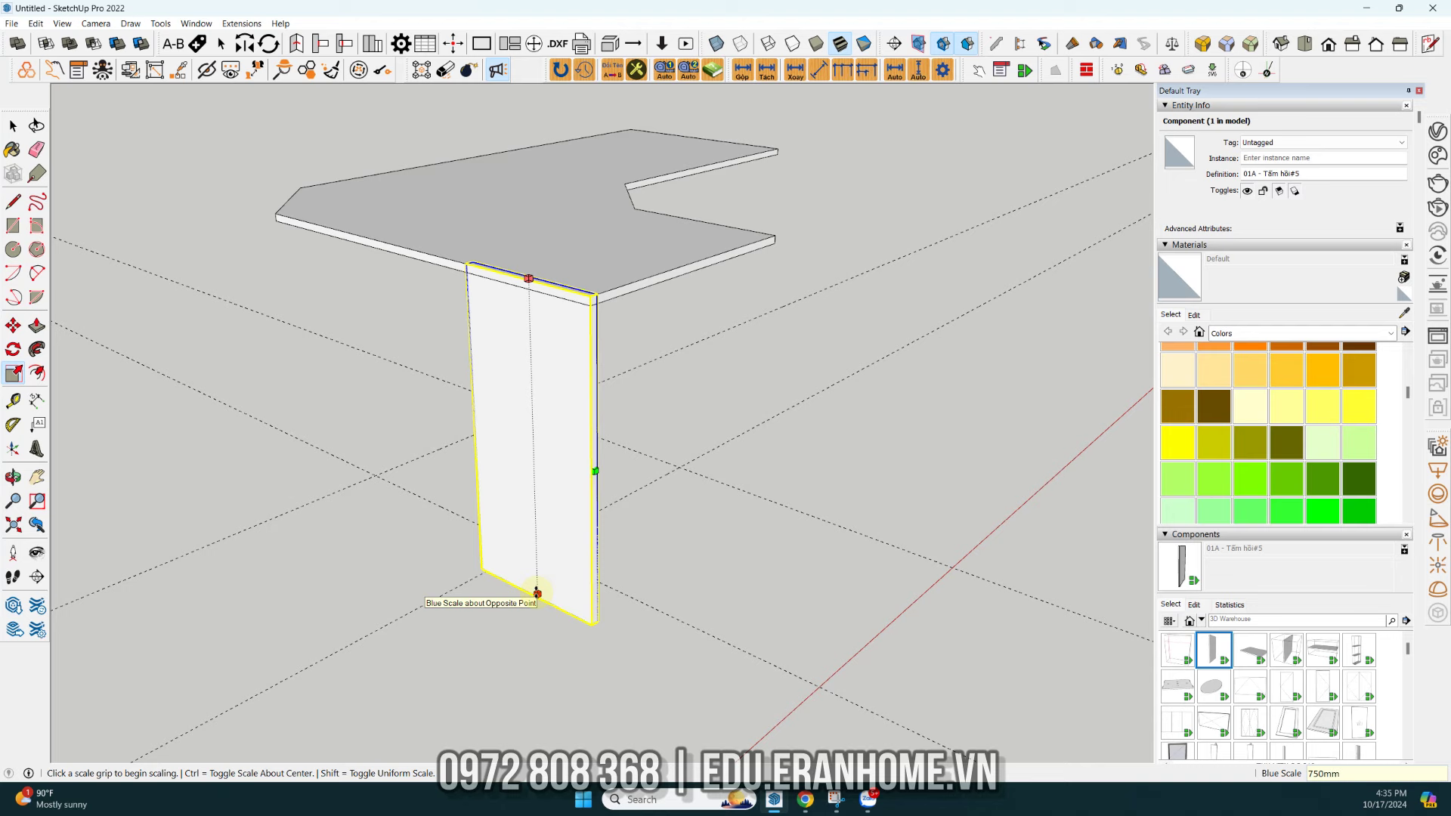
key(space)
scroll(563, 307, up, 3)
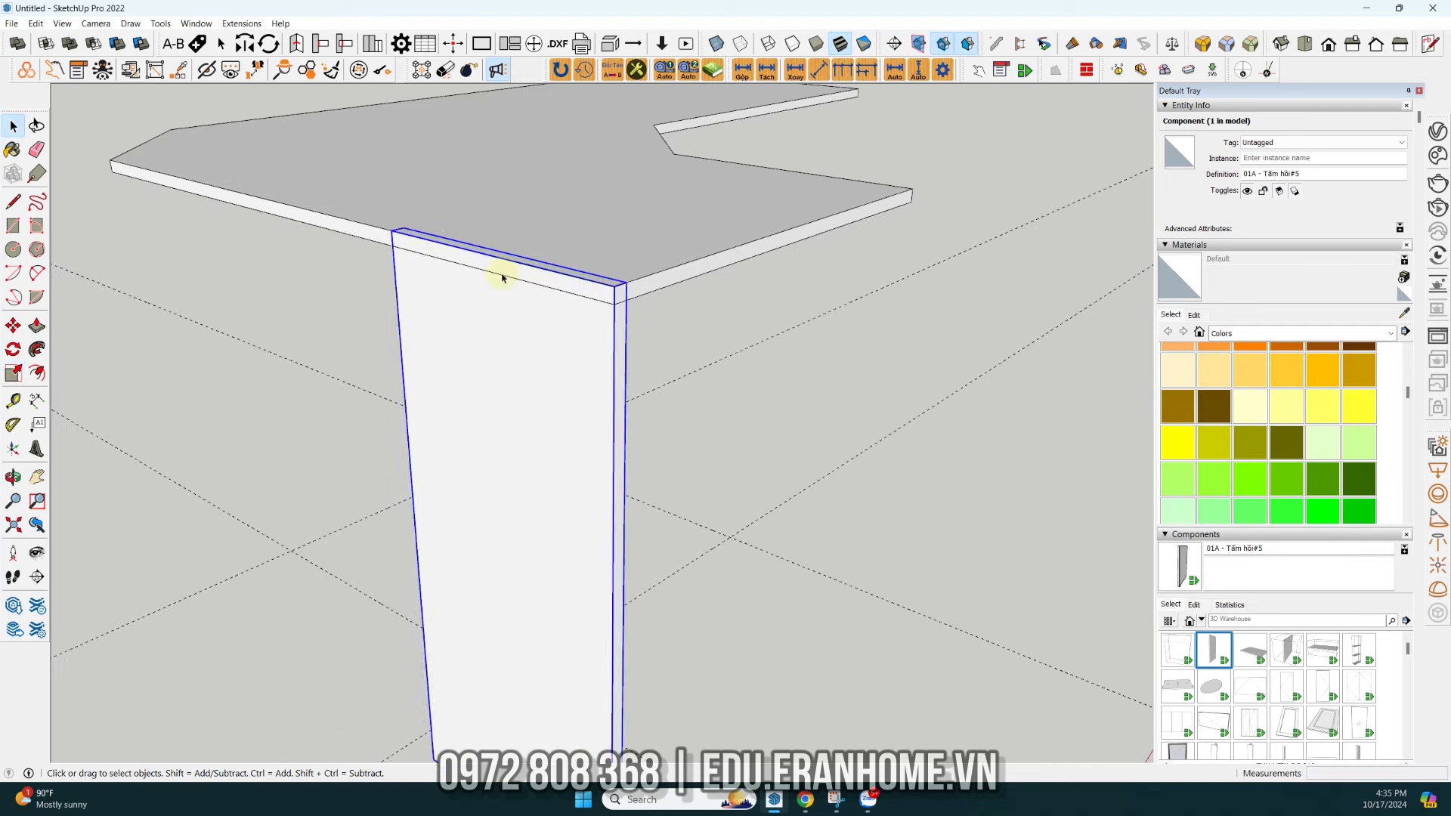
key(s)
click(500, 270)
click(613, 304)
mouse_move(512, 313)
middle_down()
mouse_move(398, 354)
mouse_move(551, 378)
mouse_move(502, 395)
mouse_move(551, 387)
mouse_move(350, 375)
mouse_move(470, 282)
mouse_move(599, 341)
middle_up()
- Rotate the panel 90 degrees about its corner to sit under the desktop
key(q)
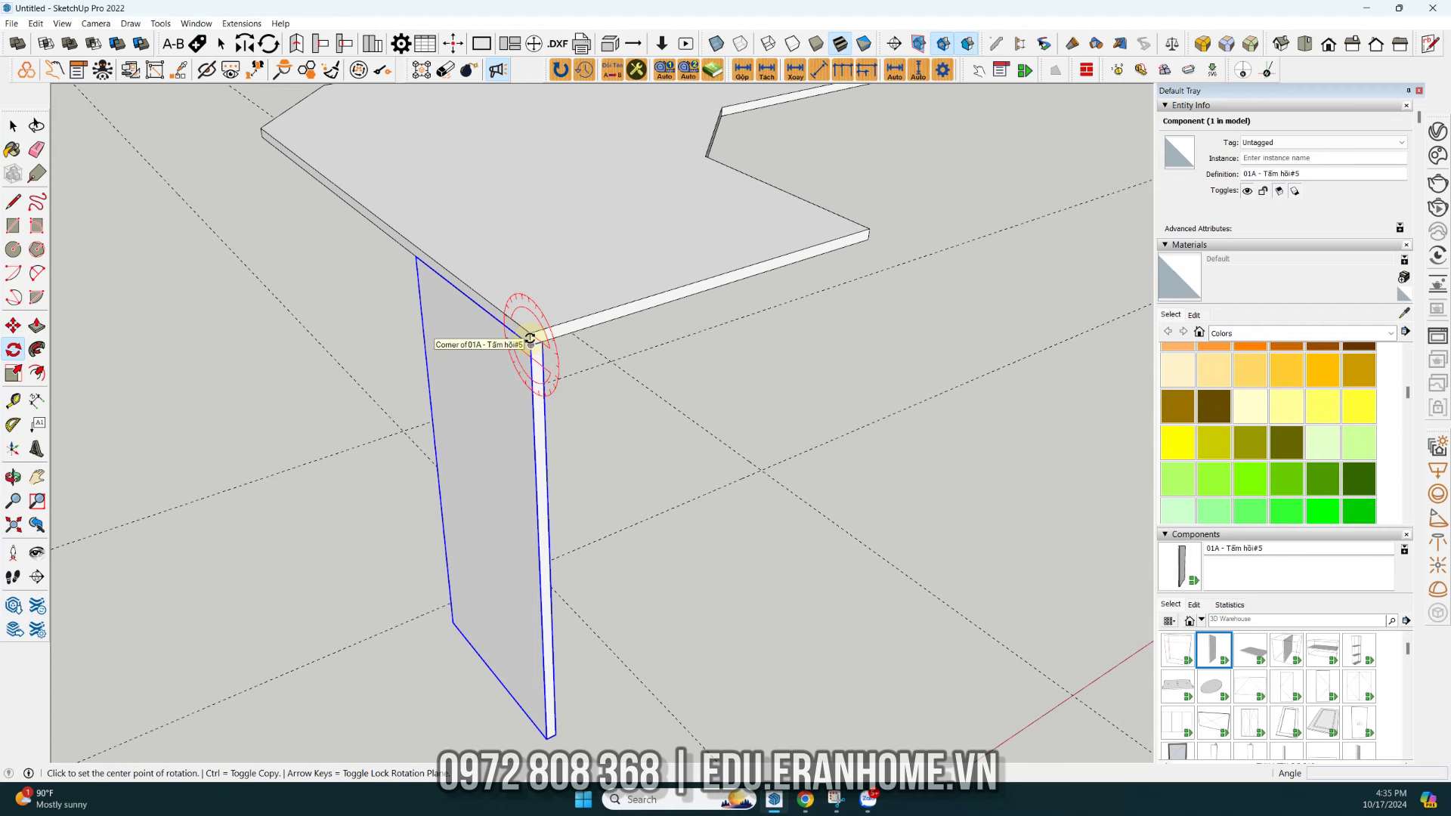
click(529, 342)
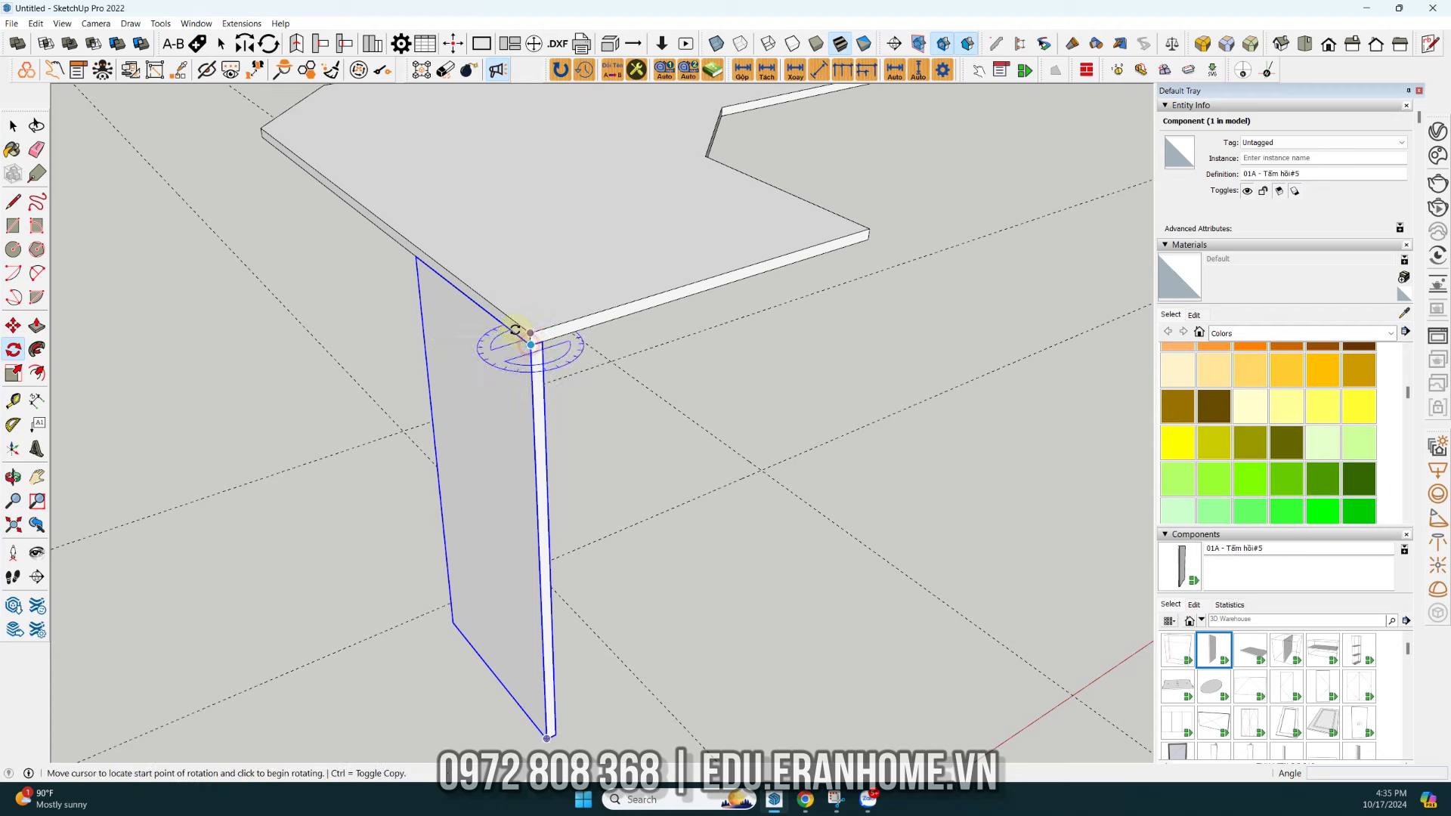
click(416, 256)
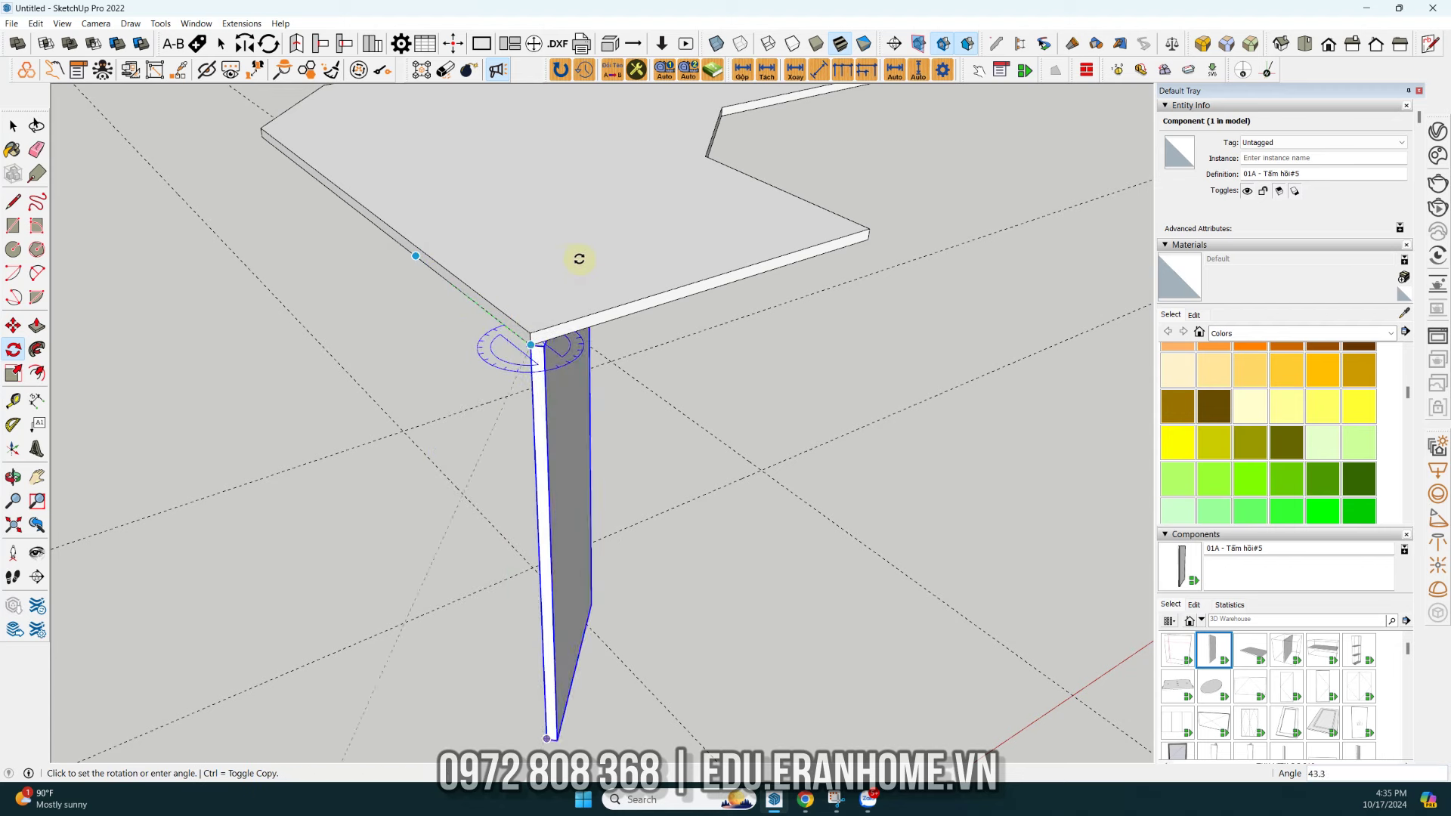
click(733, 285)
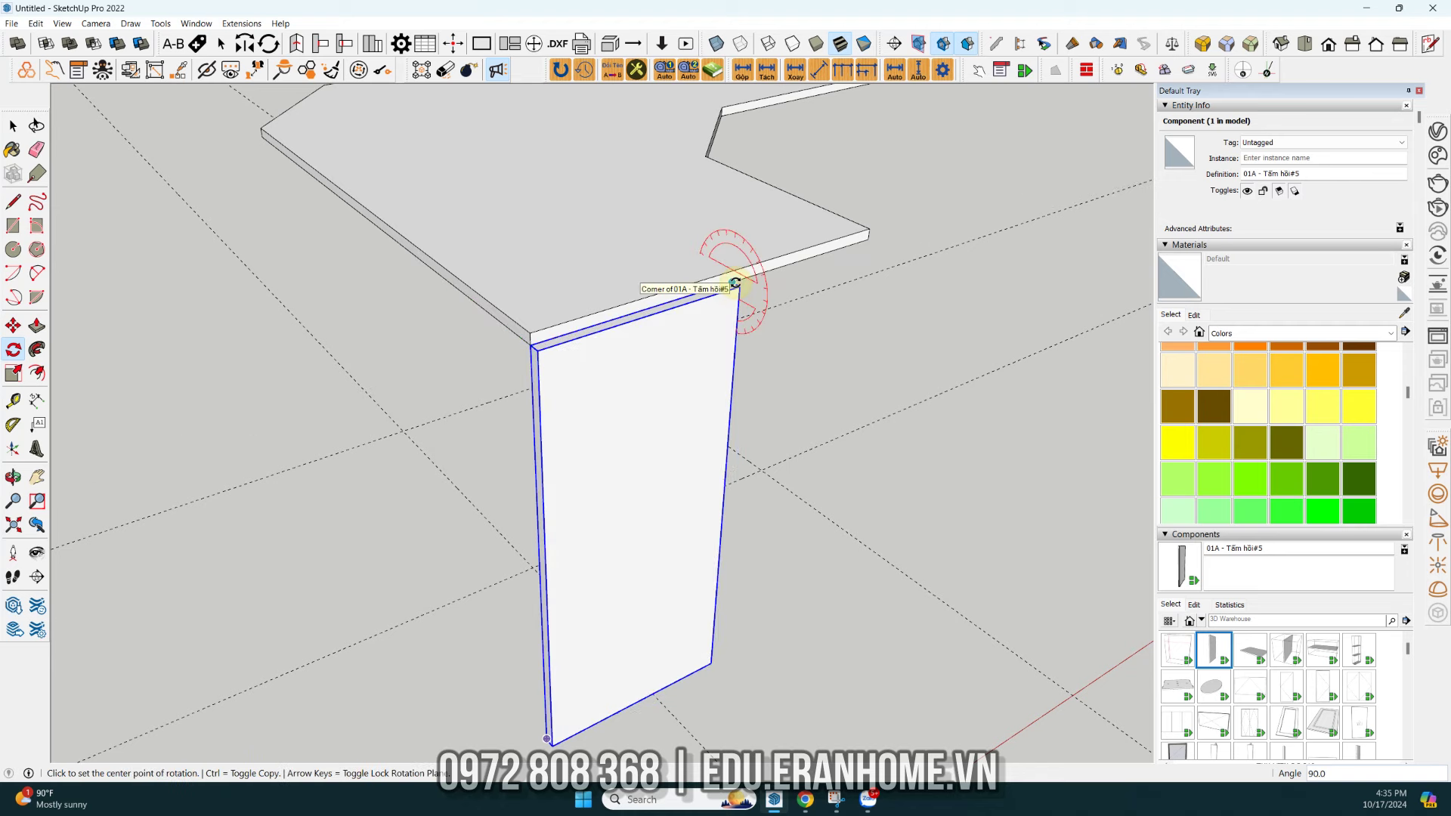
key(space)
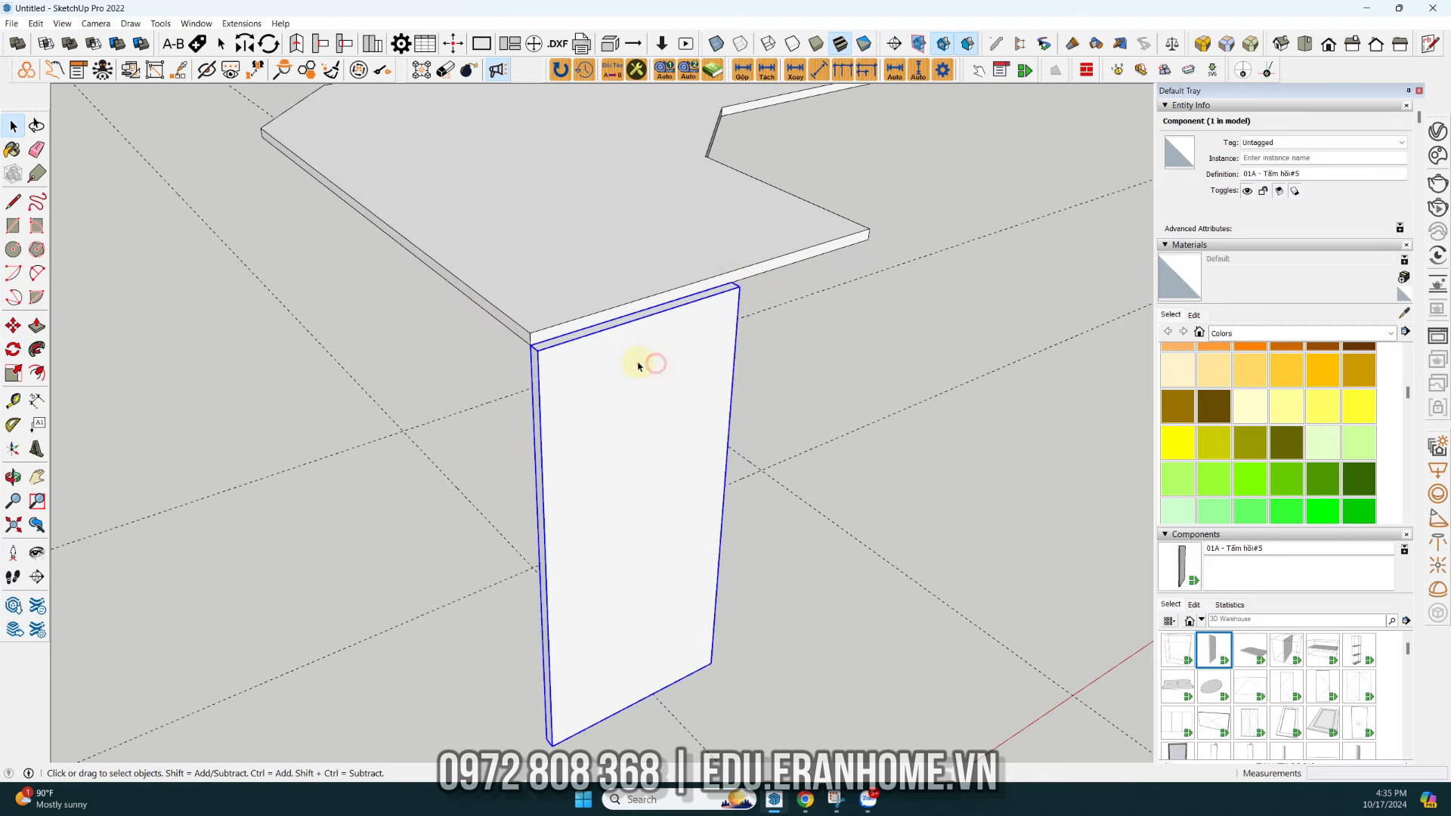
scroll(468, 347, up, 4)
scroll(507, 344, up, 3)
- Move the rotated panel to the desktop's corner
key(m)
click(897, 394)
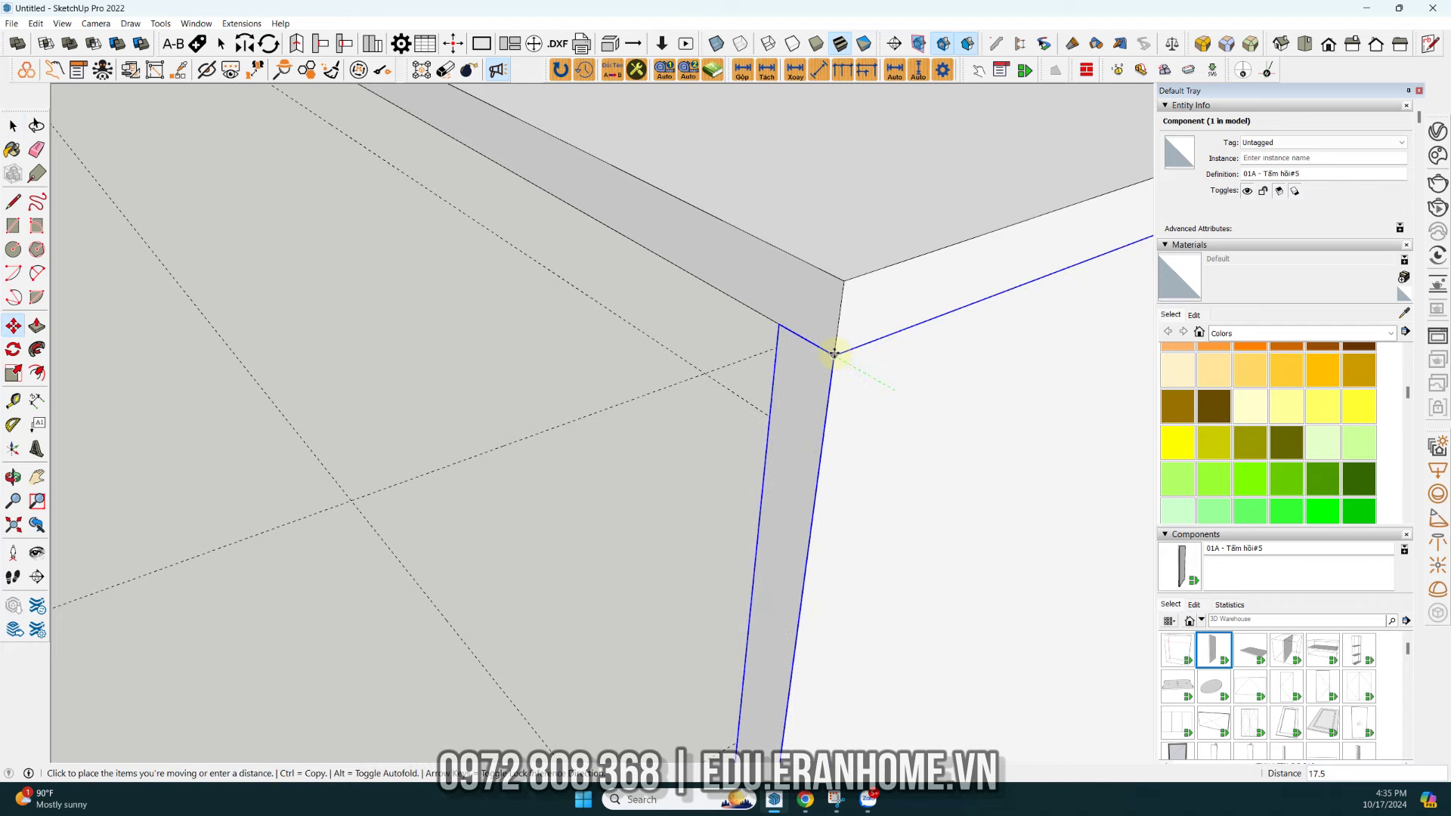
click(835, 352)
scroll(424, 317, down, 5)
- Narrow the panel along the green axis to match the desk end's width
key(s)
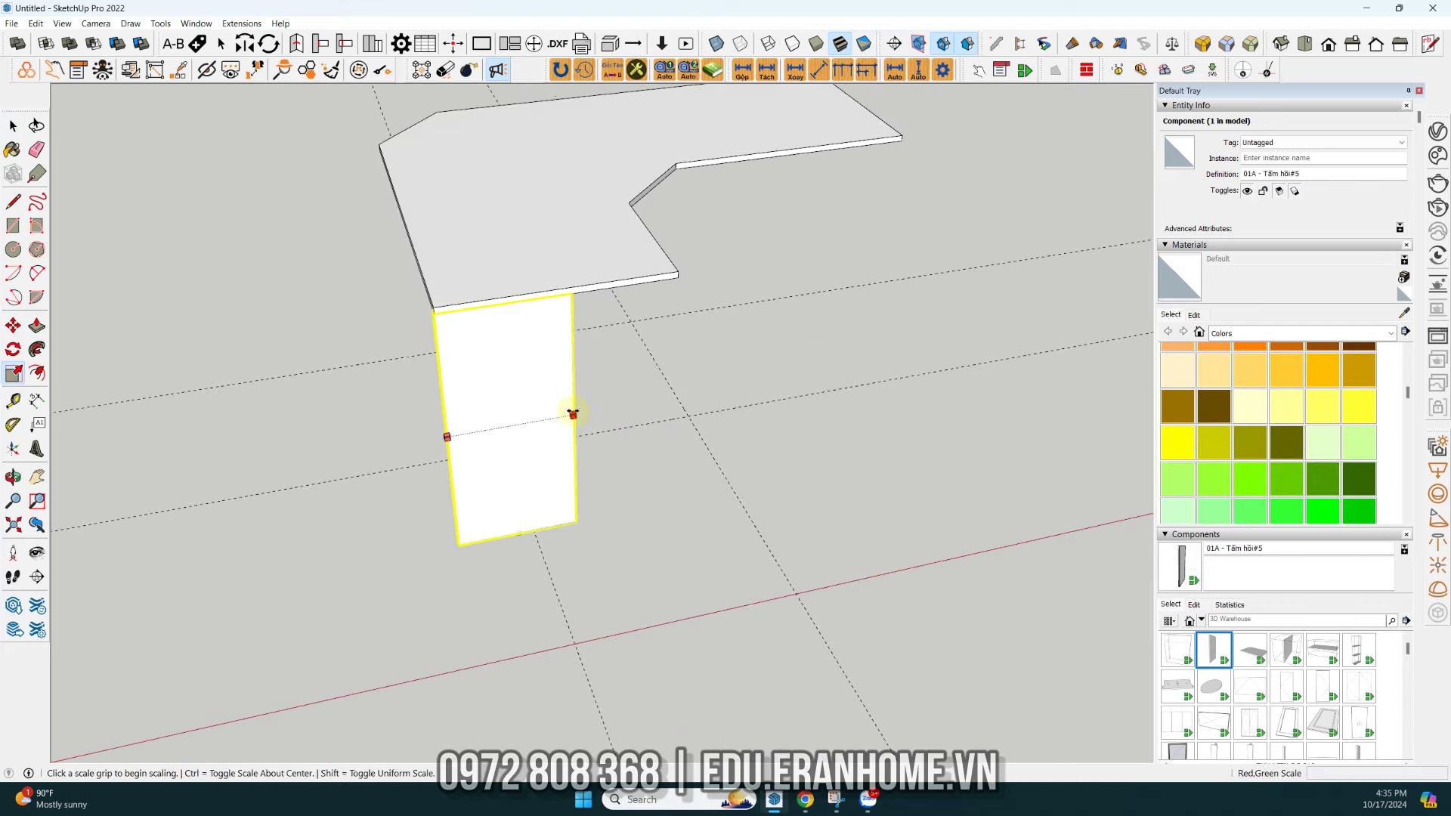
click(572, 413)
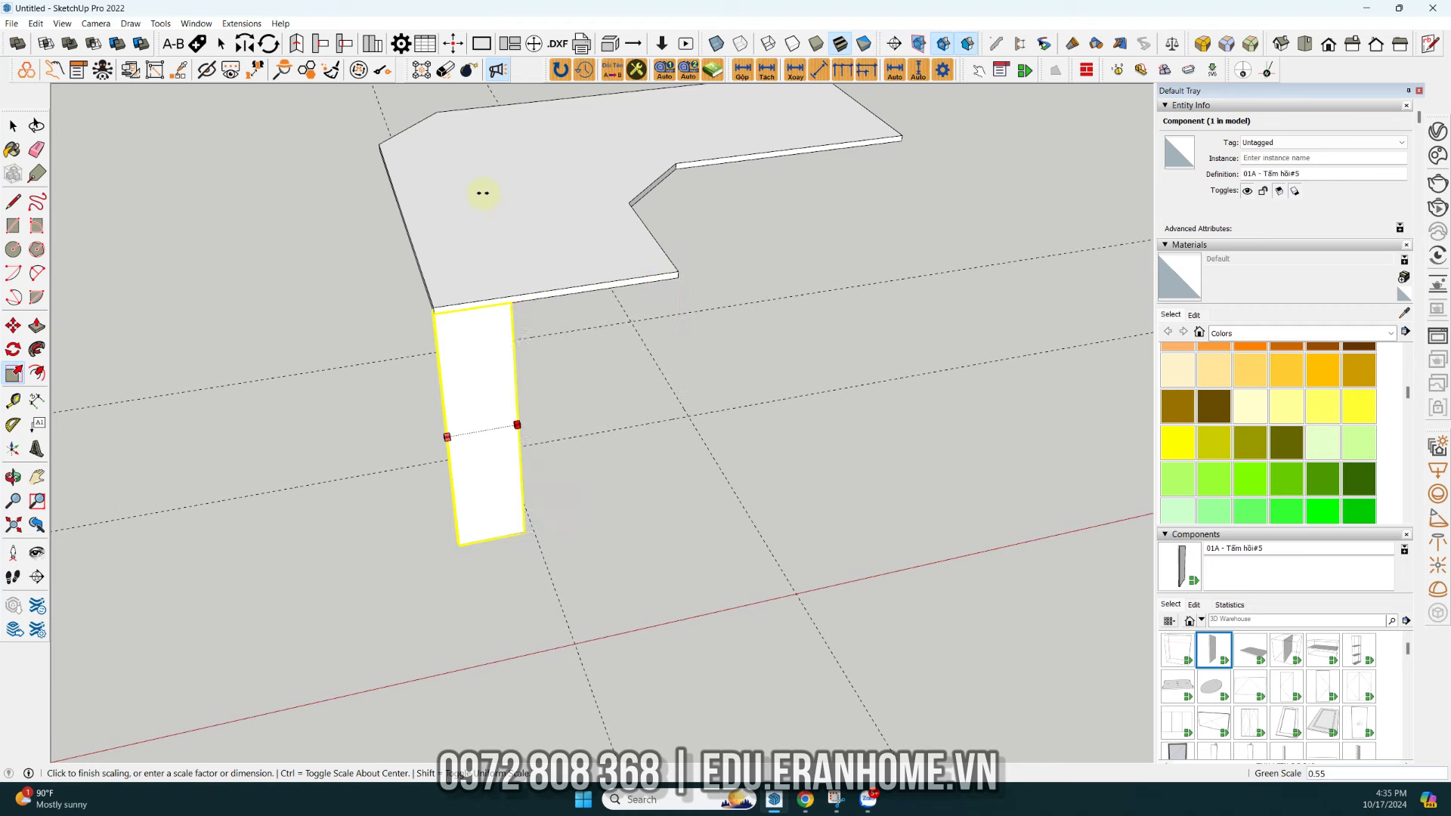
click(678, 272)
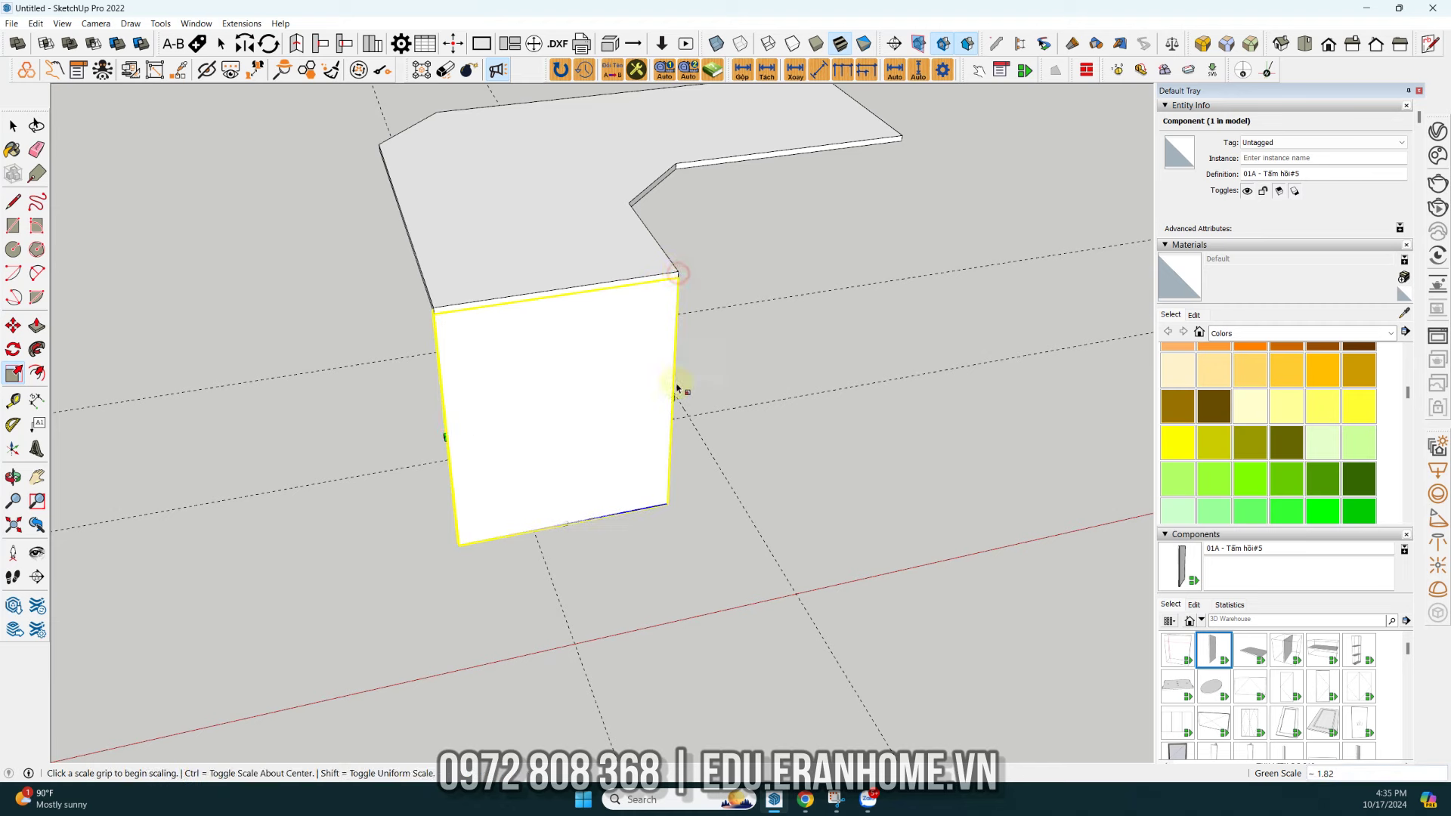
middle_drag(681, 389, 778, 444)
click(675, 416)
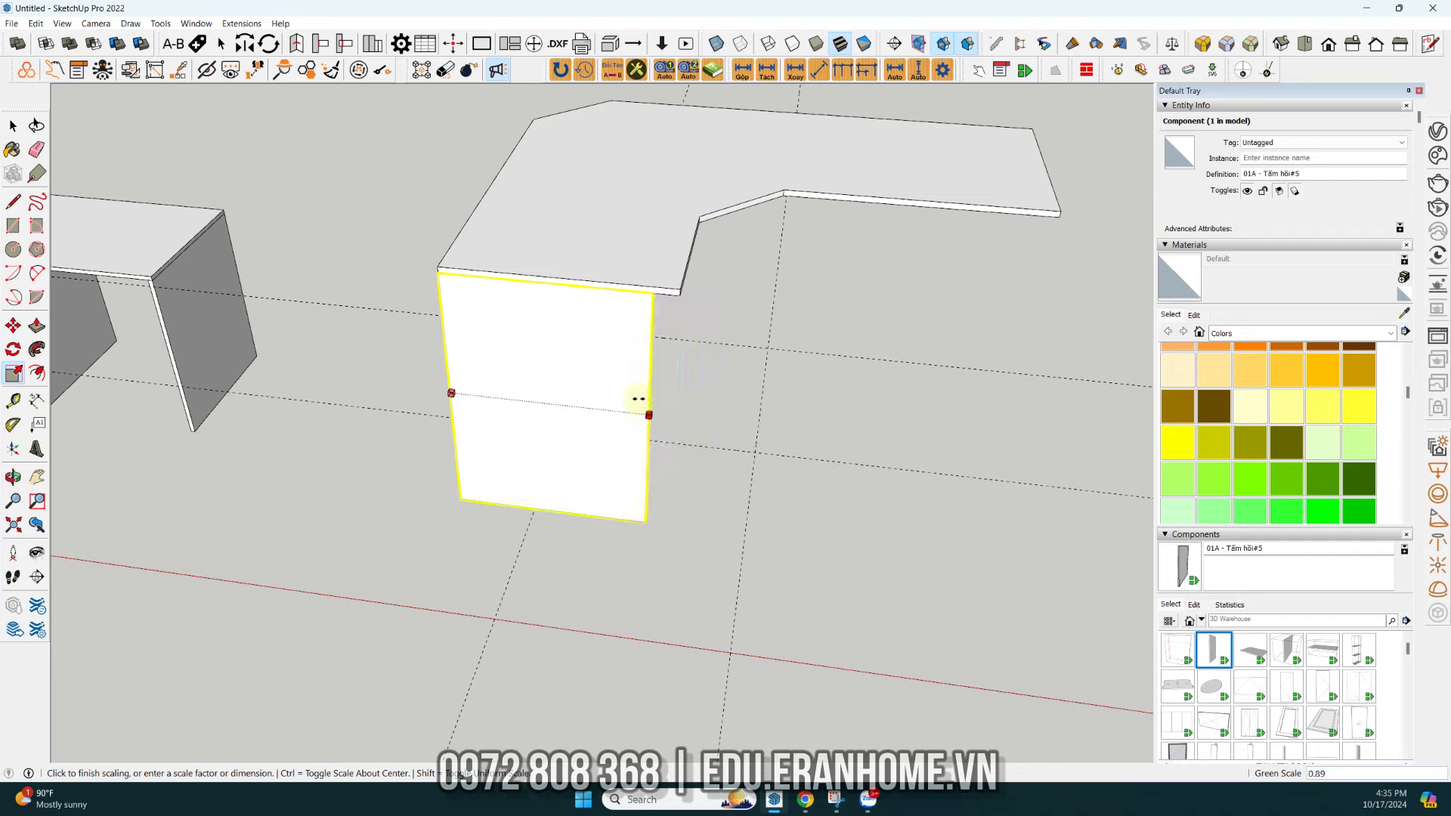
click(677, 298)
mouse_move(677, 298)
middle_down()
mouse_move(432, 164)
mouse_move(566, 334)
mouse_move(1054, 321)
mouse_move(680, 524)
mouse_move(260, 473)
middle_up()
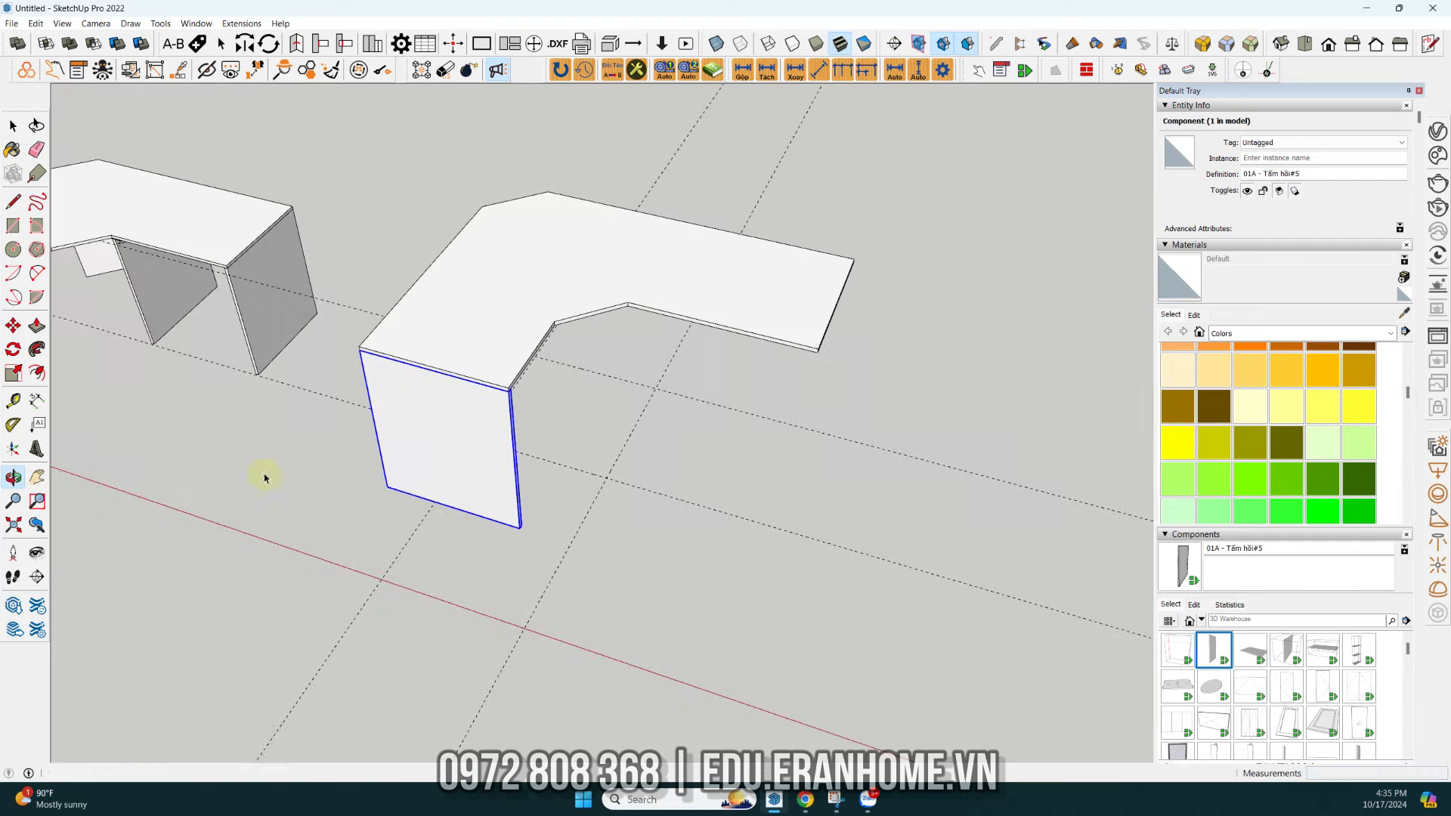
- Copy the panel leg further along the desk and snap its corner to the desk corner
key(m)
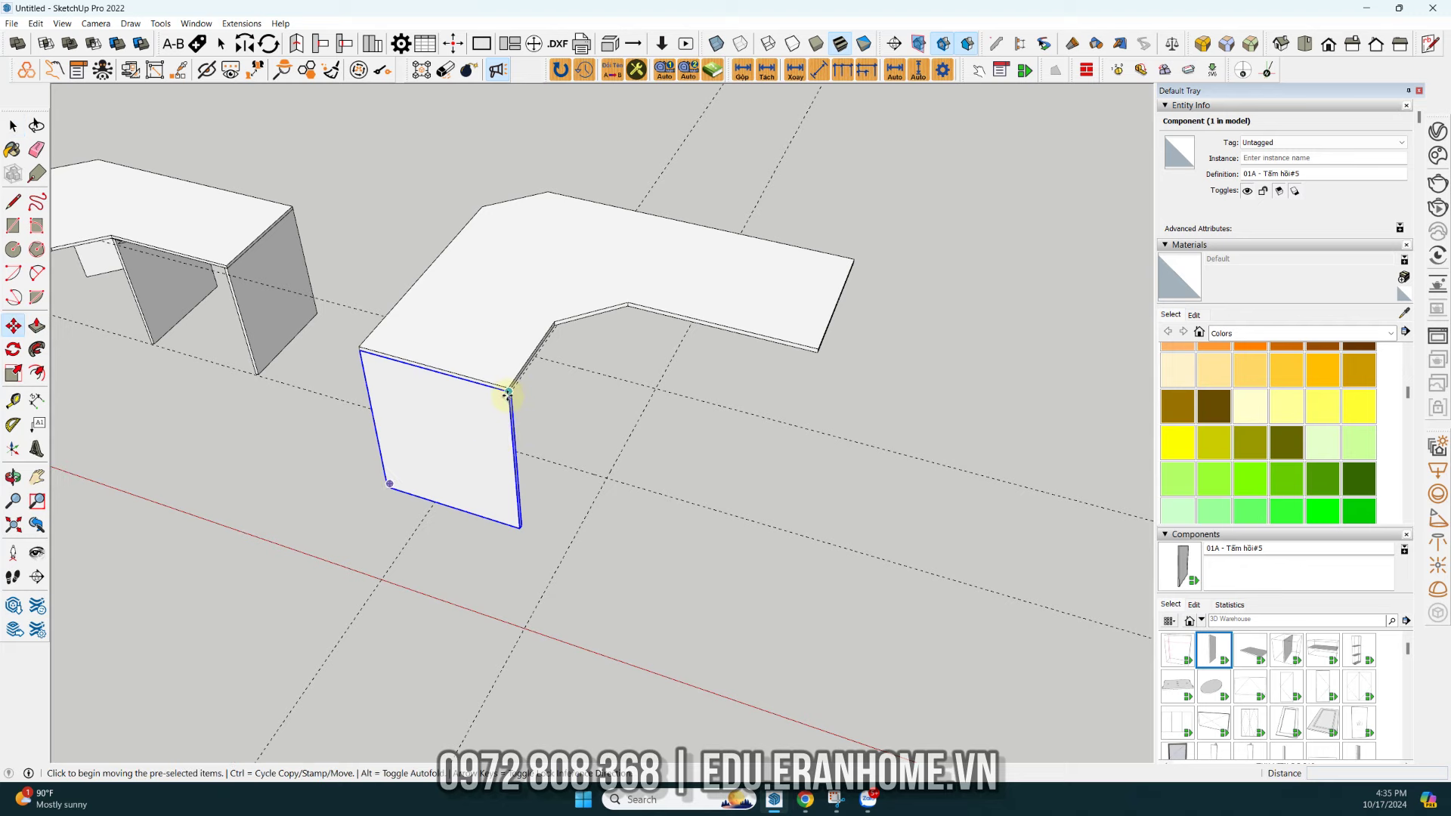
ctrl+click(508, 394)
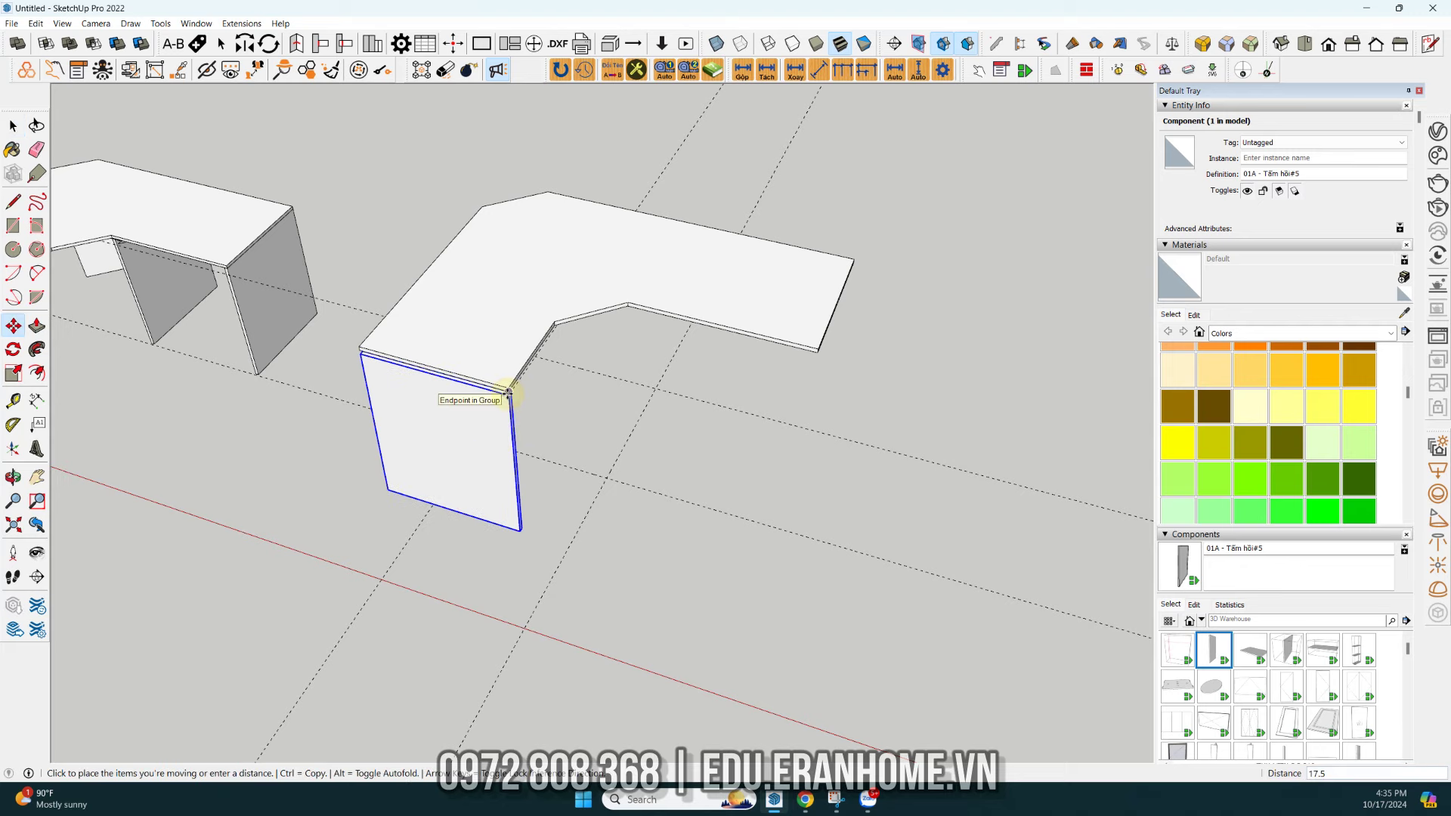
click(817, 354)
scroll(818, 353, up, 2)
scroll(801, 356, up, 3)
scroll(794, 359, up, 2)
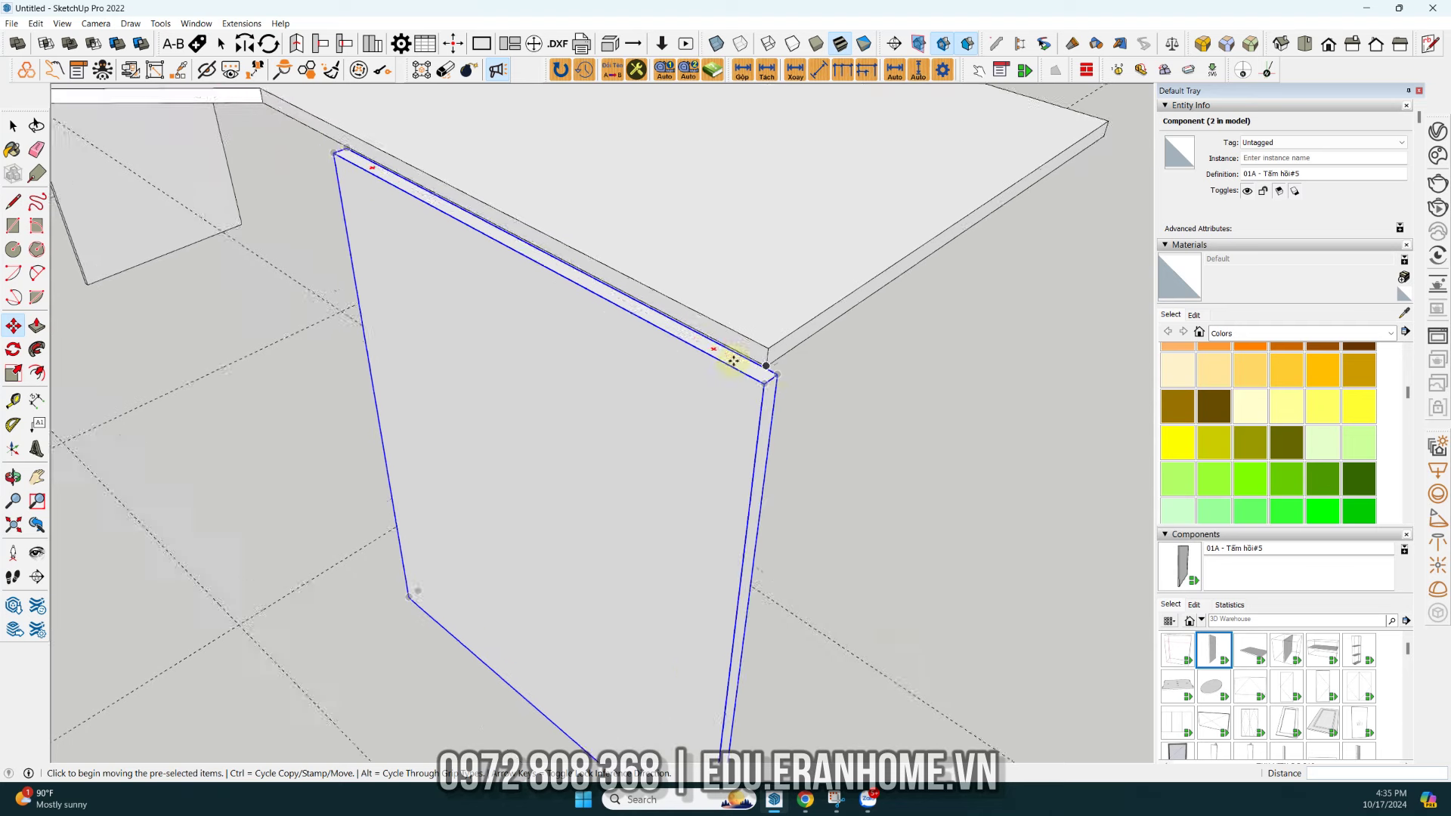
scroll(774, 391, up, 1)
click(774, 391)
click(770, 366)
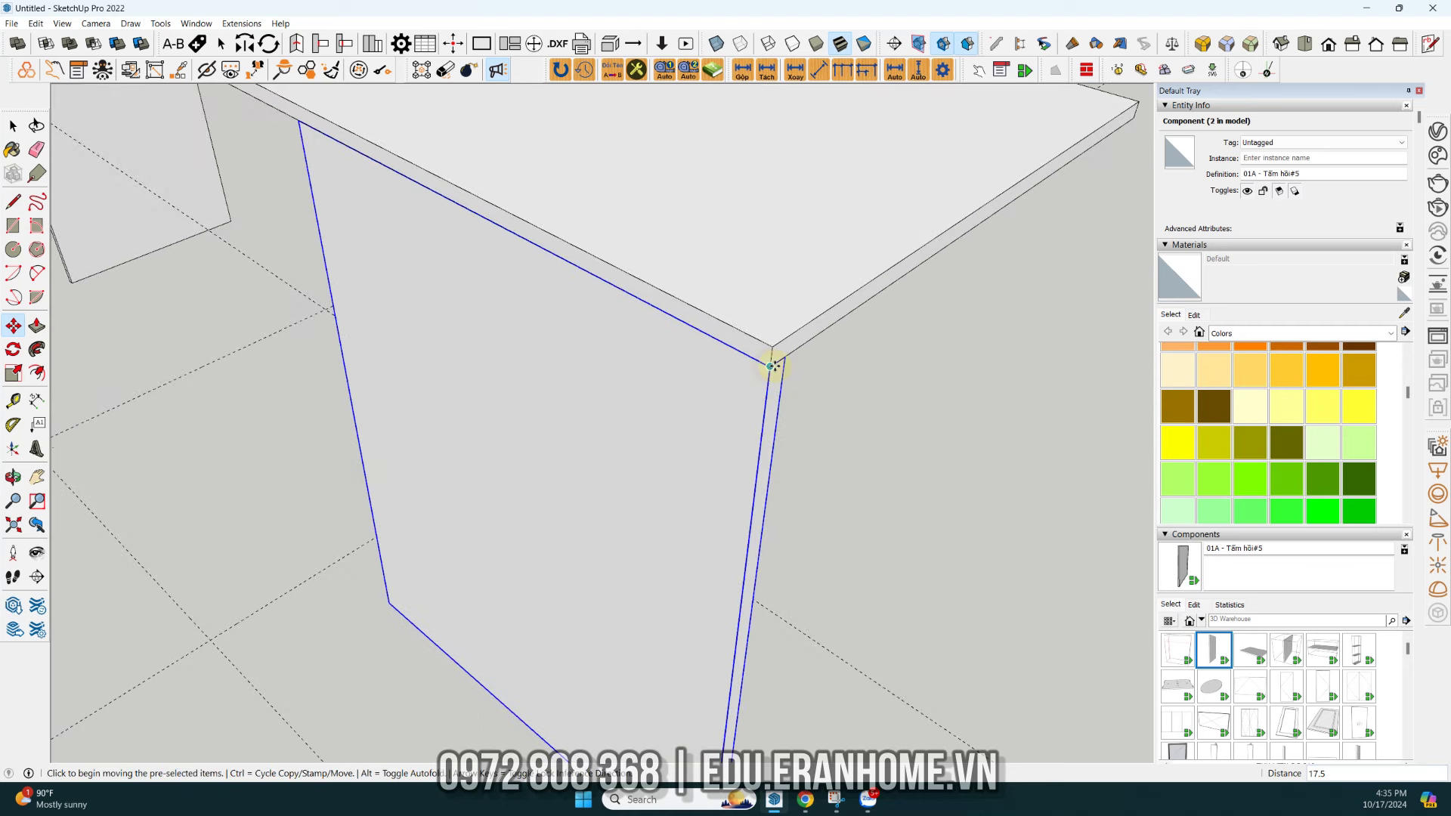
- Rotate the copied panel 90° about its corner so it sits under the desktop's far end
key(q)
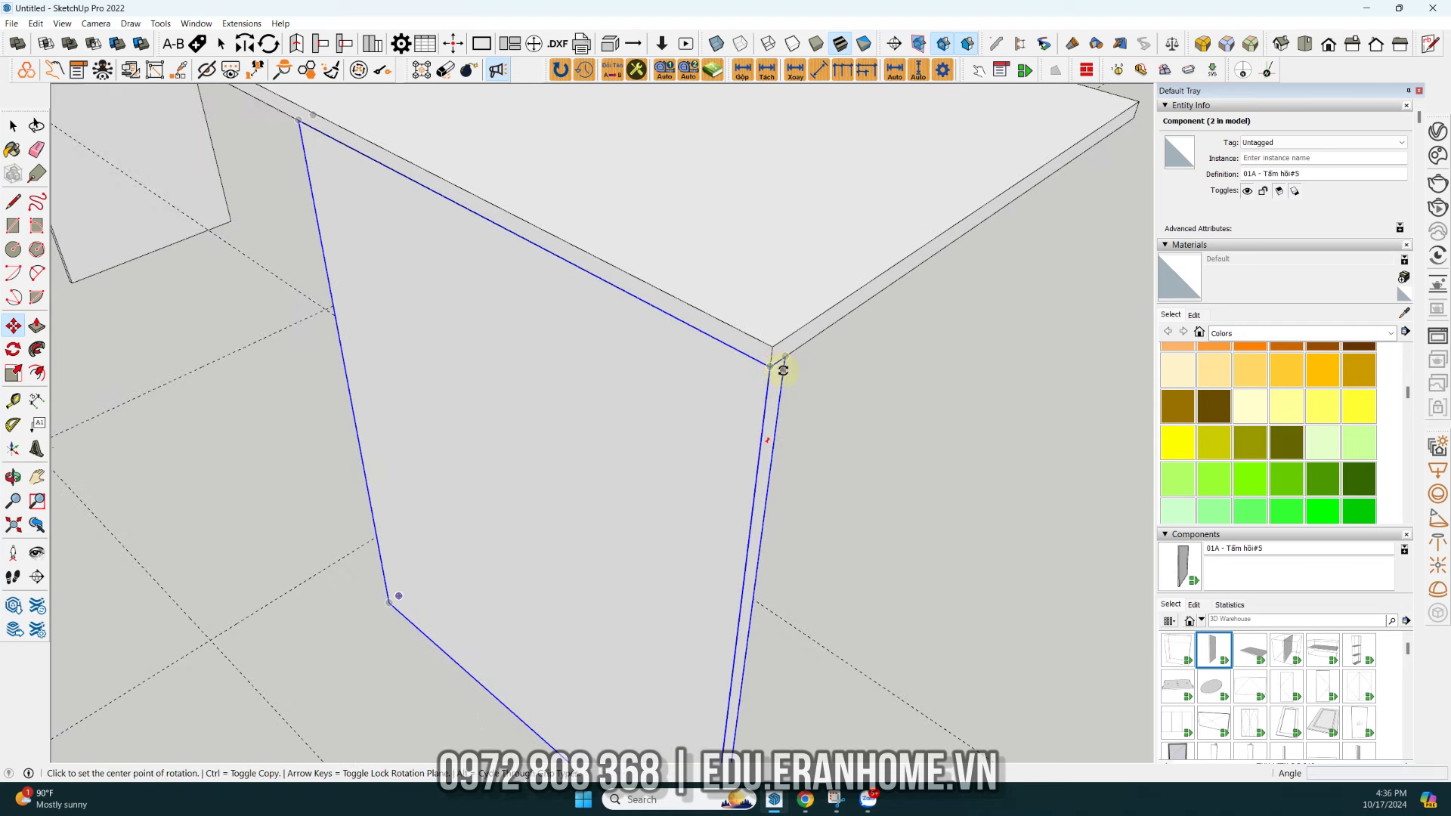
click(770, 365)
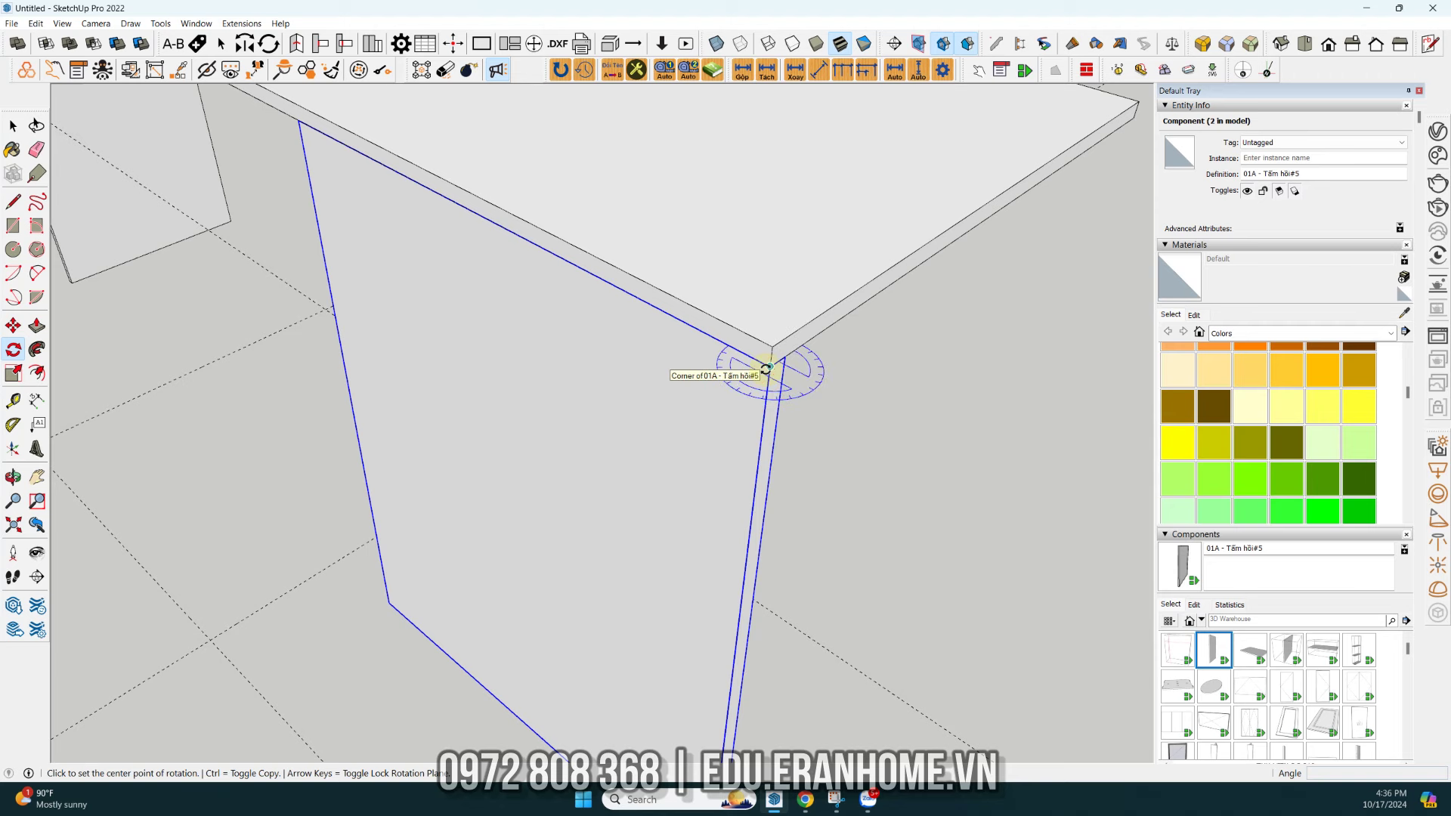
click(672, 323)
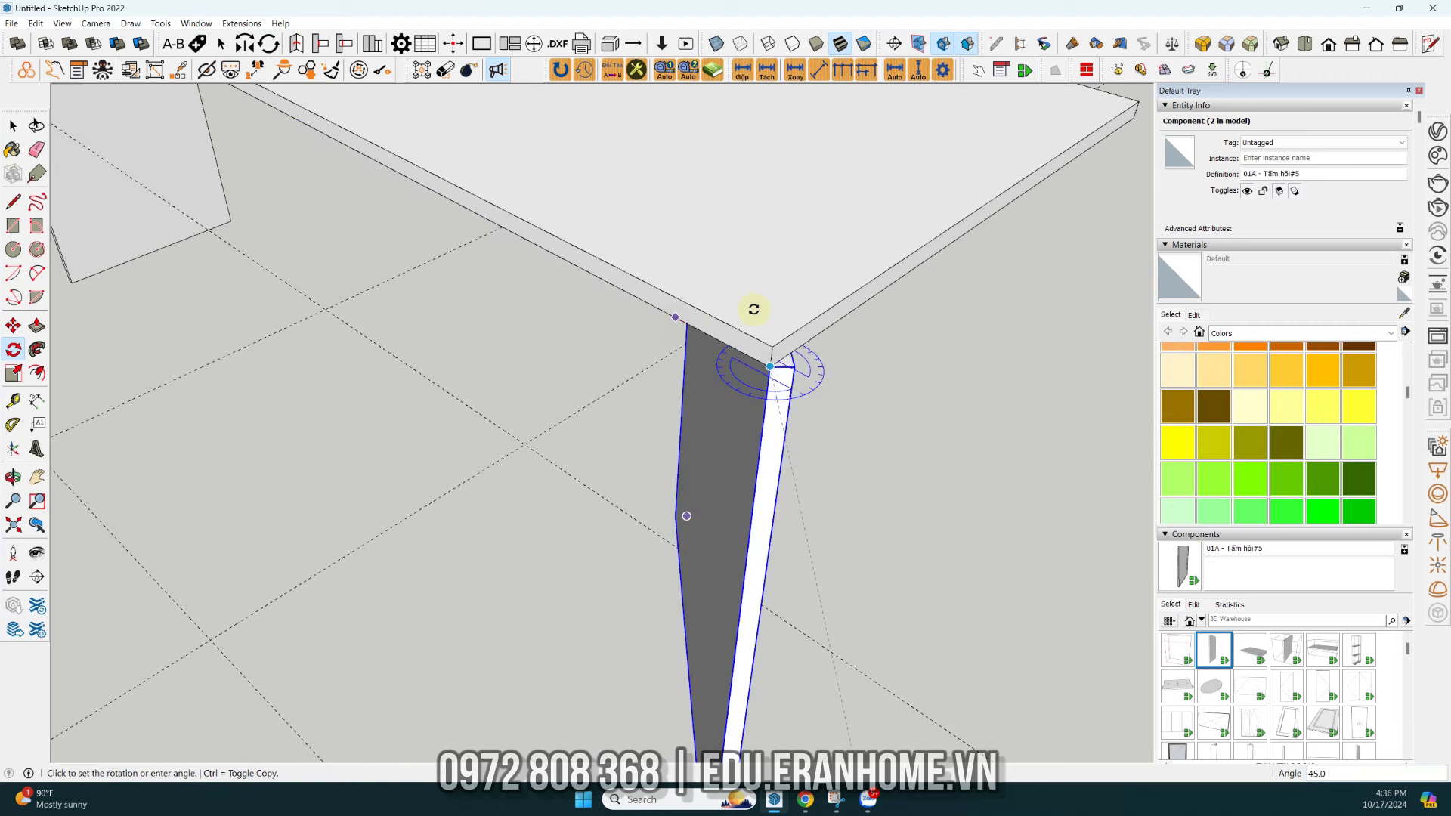
click(754, 309)
- Orbit around the whole desk and pick up the leg by its top corner to move it
key(m)
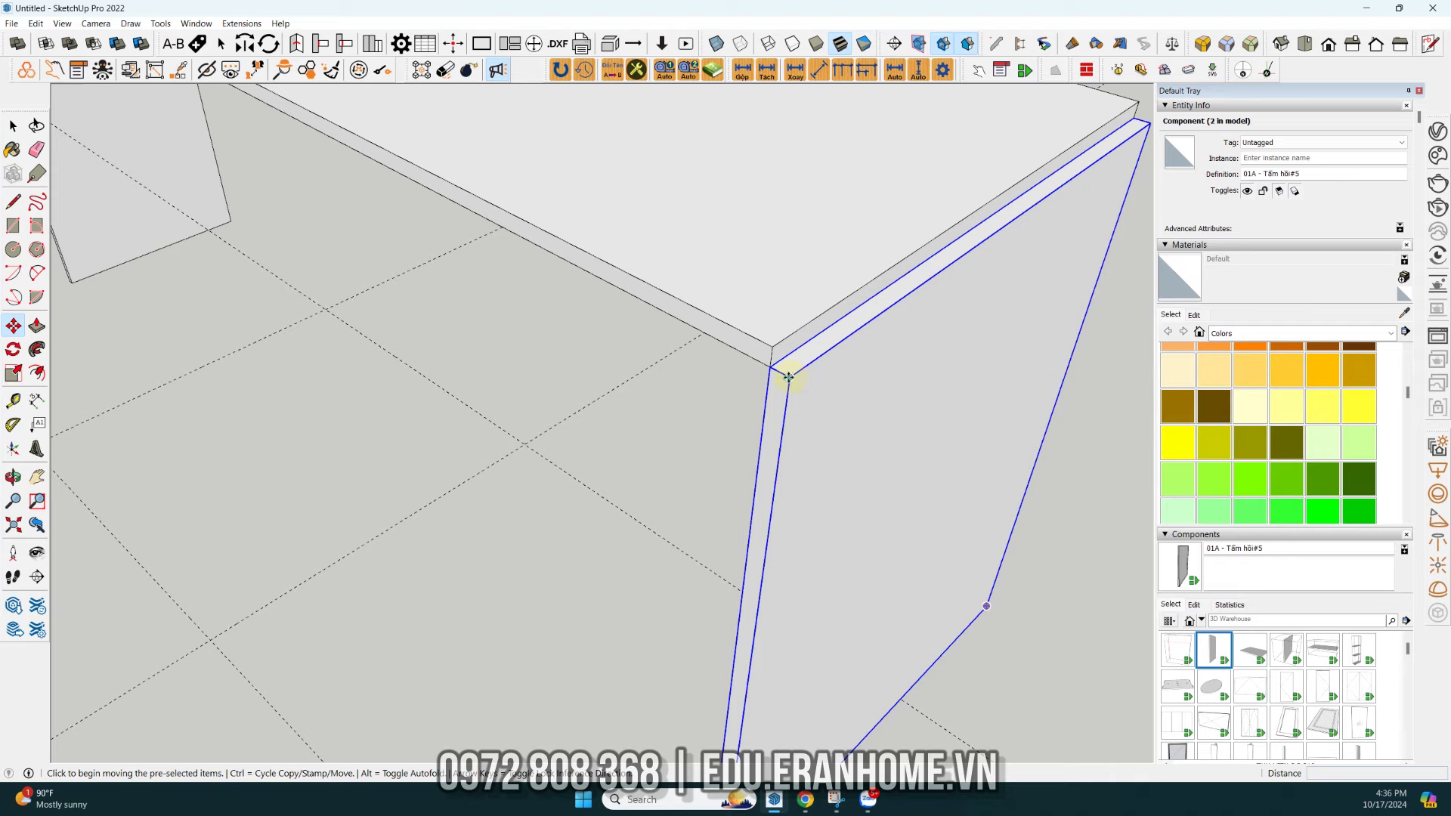
click(783, 370)
mouse_move(770, 368)
middle_down()
mouse_move(574, 289)
mouse_move(755, 242)
mouse_move(321, 233)
mouse_move(407, 373)
mouse_move(136, 291)
mouse_move(525, 212)
middle_up()
mouse_move(1054, 308)
middle_down()
mouse_move(411, 297)
mouse_move(260, 394)
mouse_move(219, 354)
middle_up()
scroll(256, 377, up, 2)
key(m)
click(226, 335)
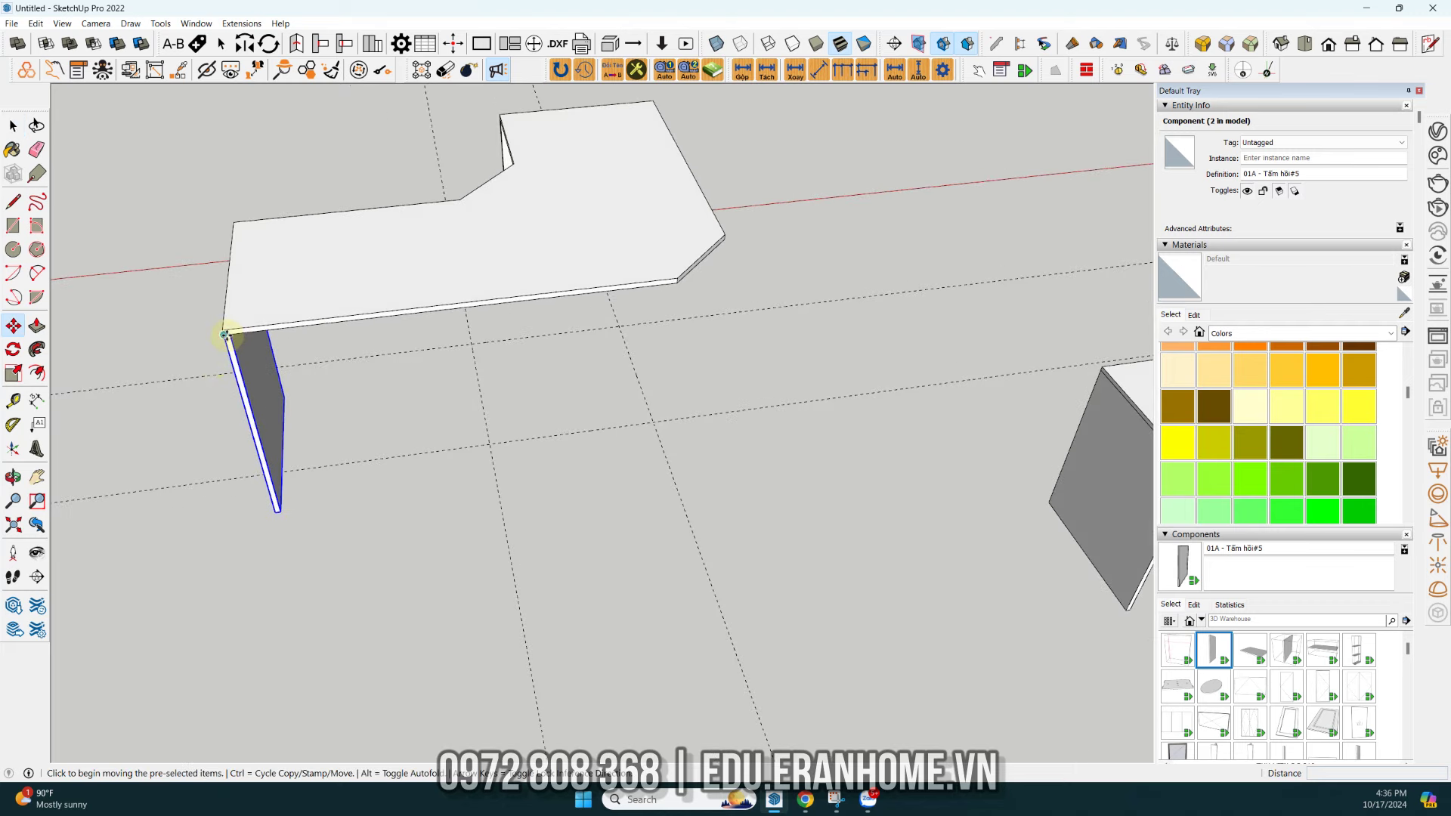
- Copy the leg to the desk's corner and set it flush with that corner
key(ctrl)
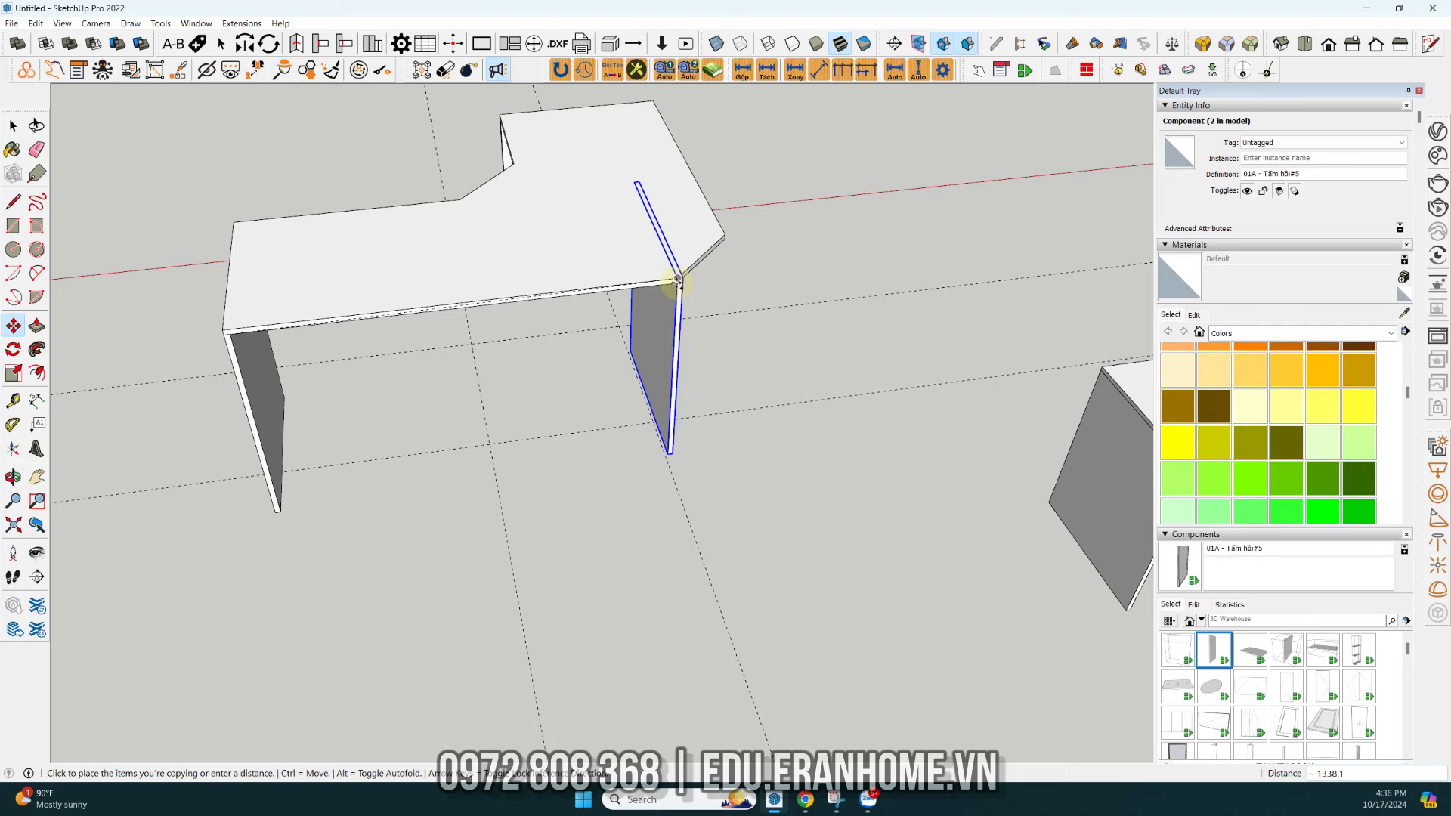
click(677, 284)
scroll(680, 287, up, 2)
scroll(688, 289, up, 2)
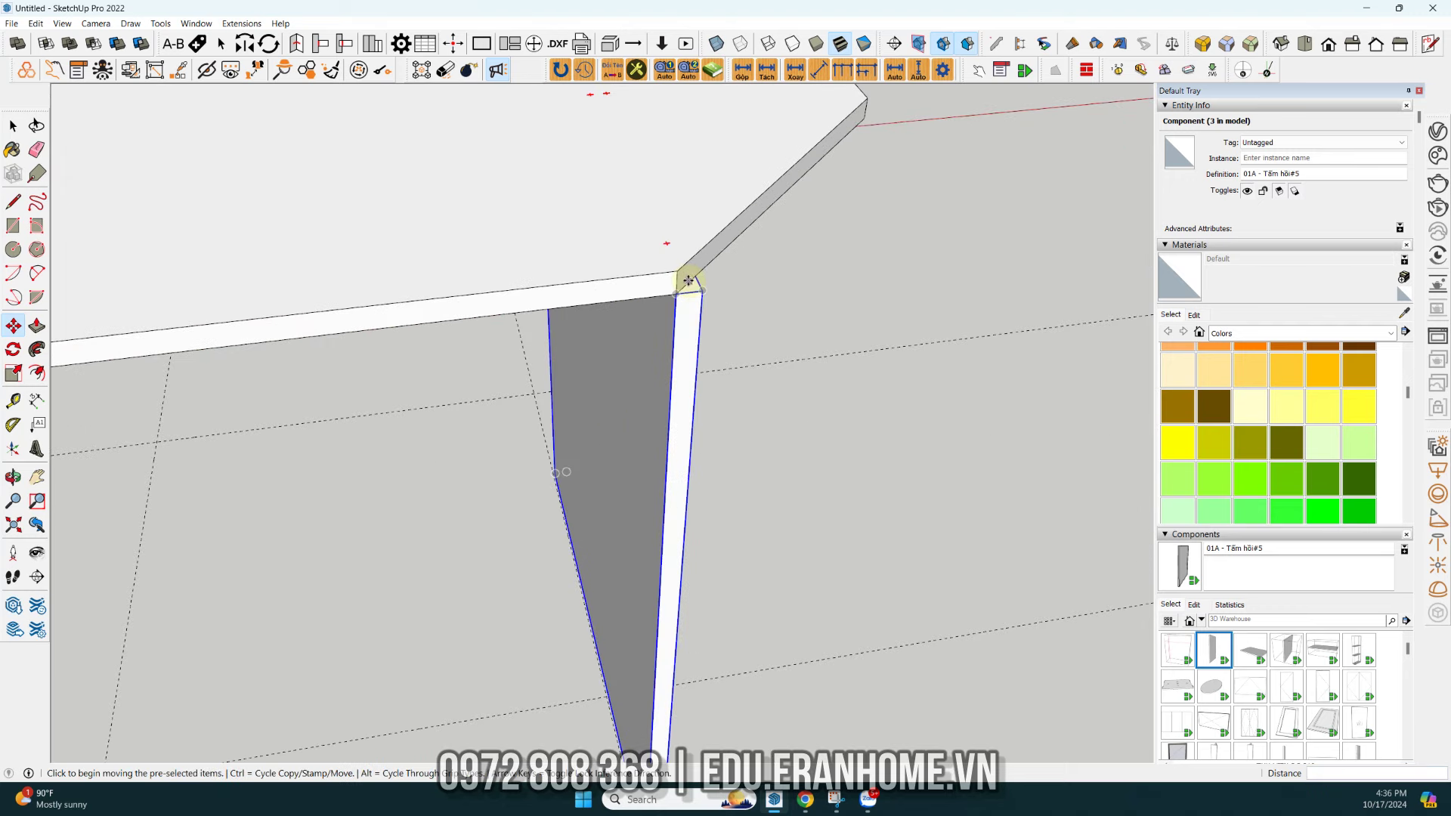
scroll(699, 291, up, 2)
scroll(703, 287, up, 3)
scroll(703, 287, down, 2)
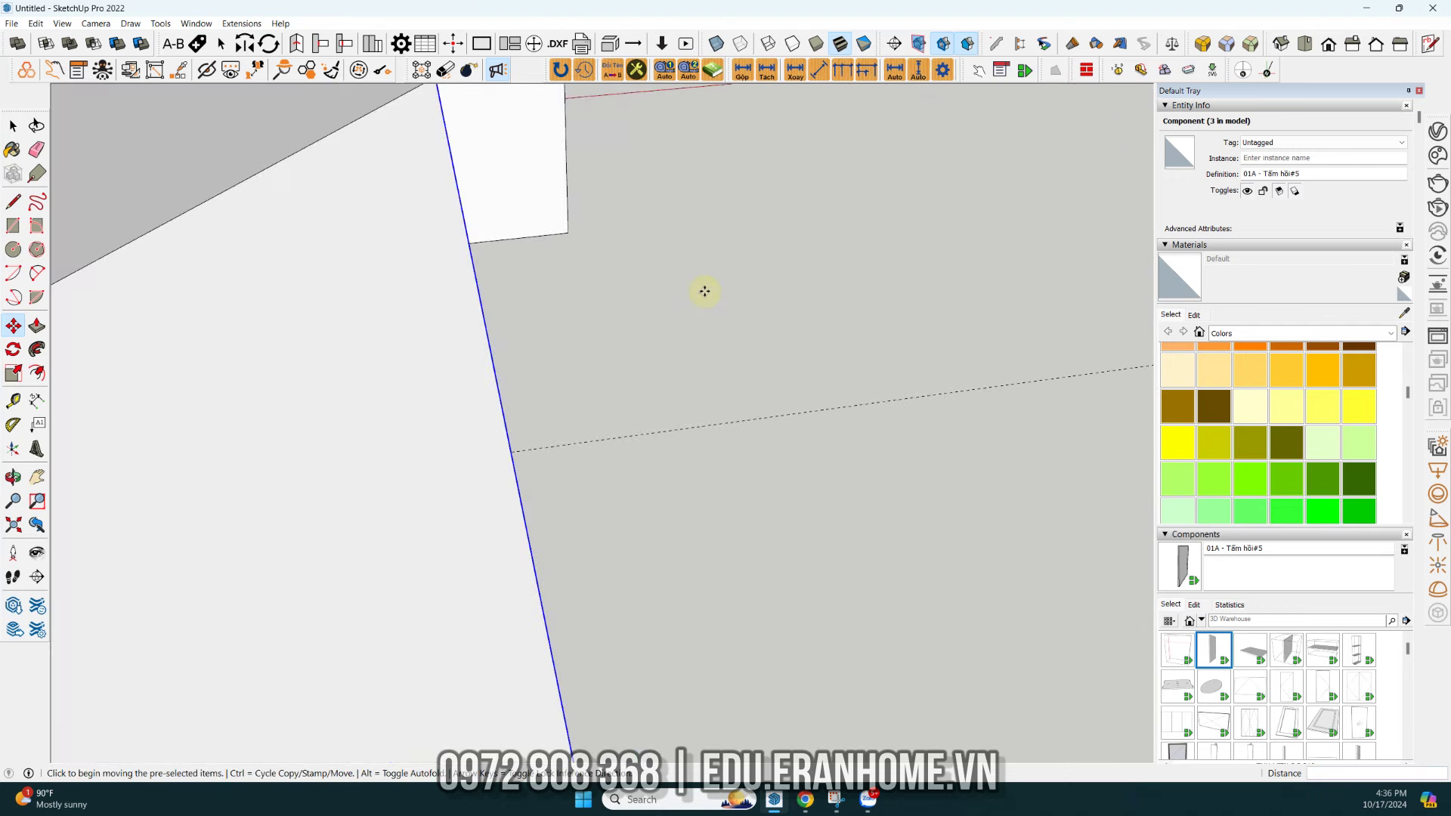
scroll(609, 309, down, 2)
click(603, 319)
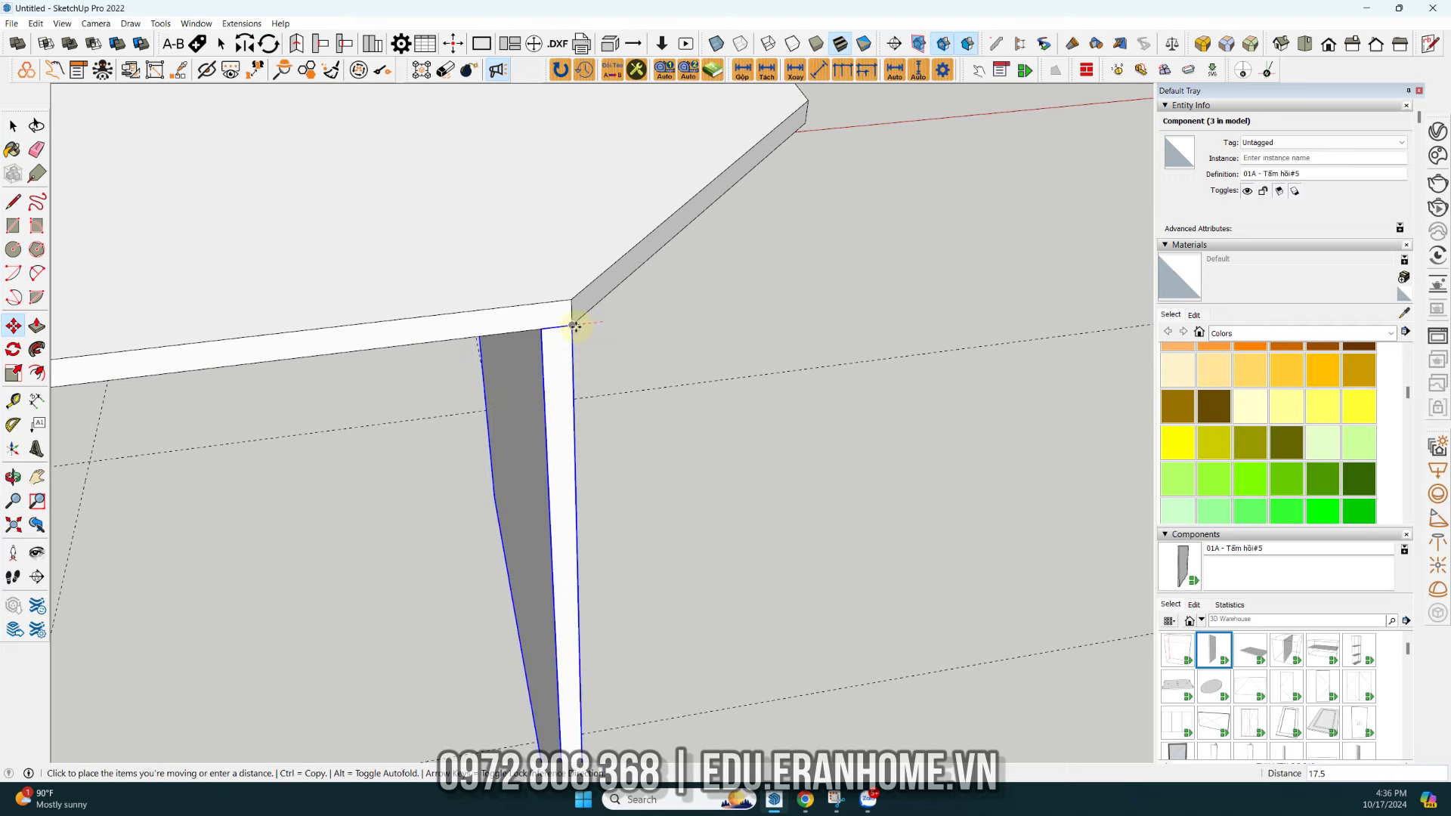
click(574, 325)
middle_drag(576, 324, 519, 476)
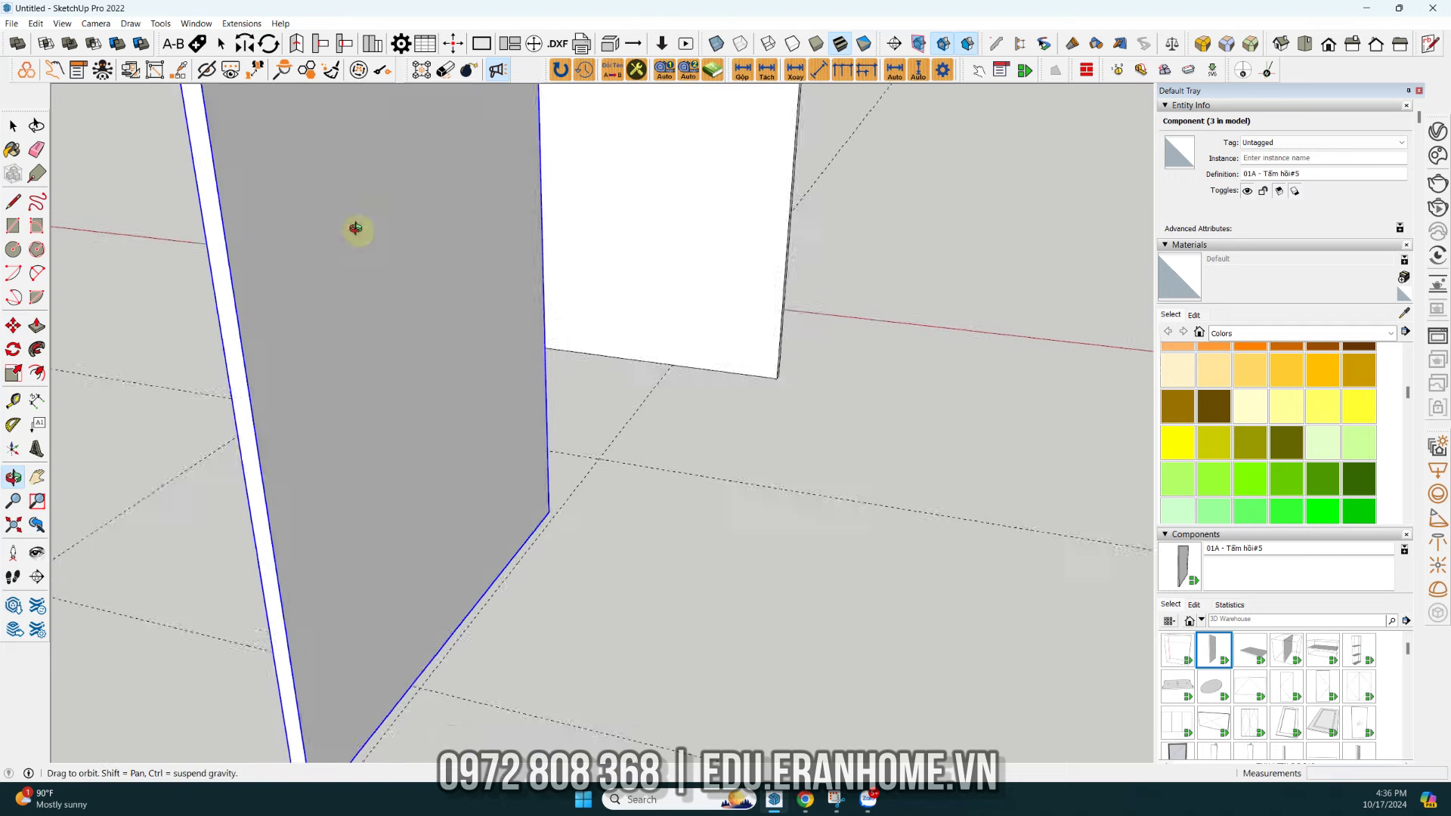
- Rotate the leg copy in the horizontal plane into line with the bevelled corner
key(q)
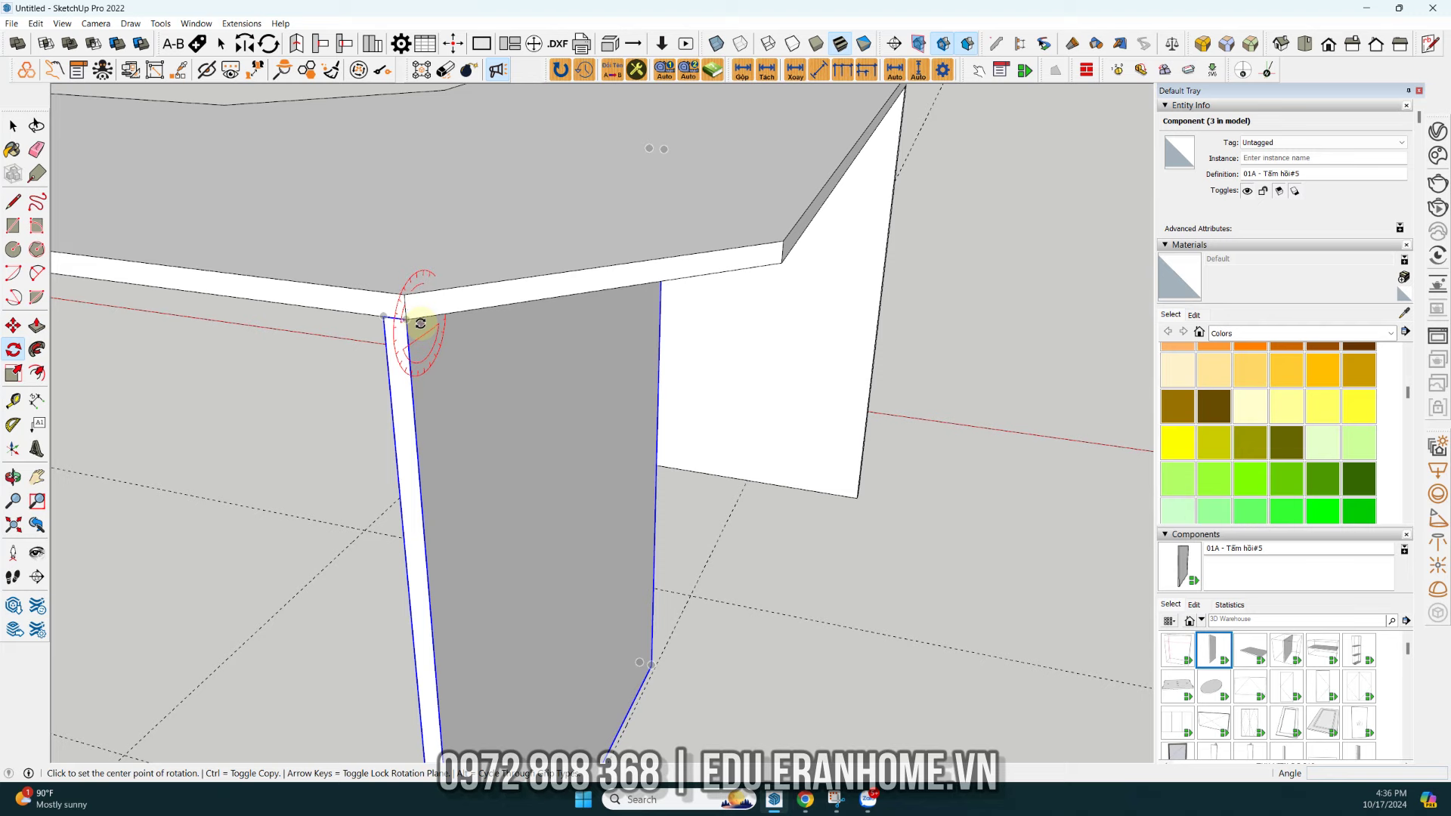
key(Up)
mouse_move(476, 314)
middle_down()
mouse_move(501, 224)
mouse_move(421, 120)
middle_up()
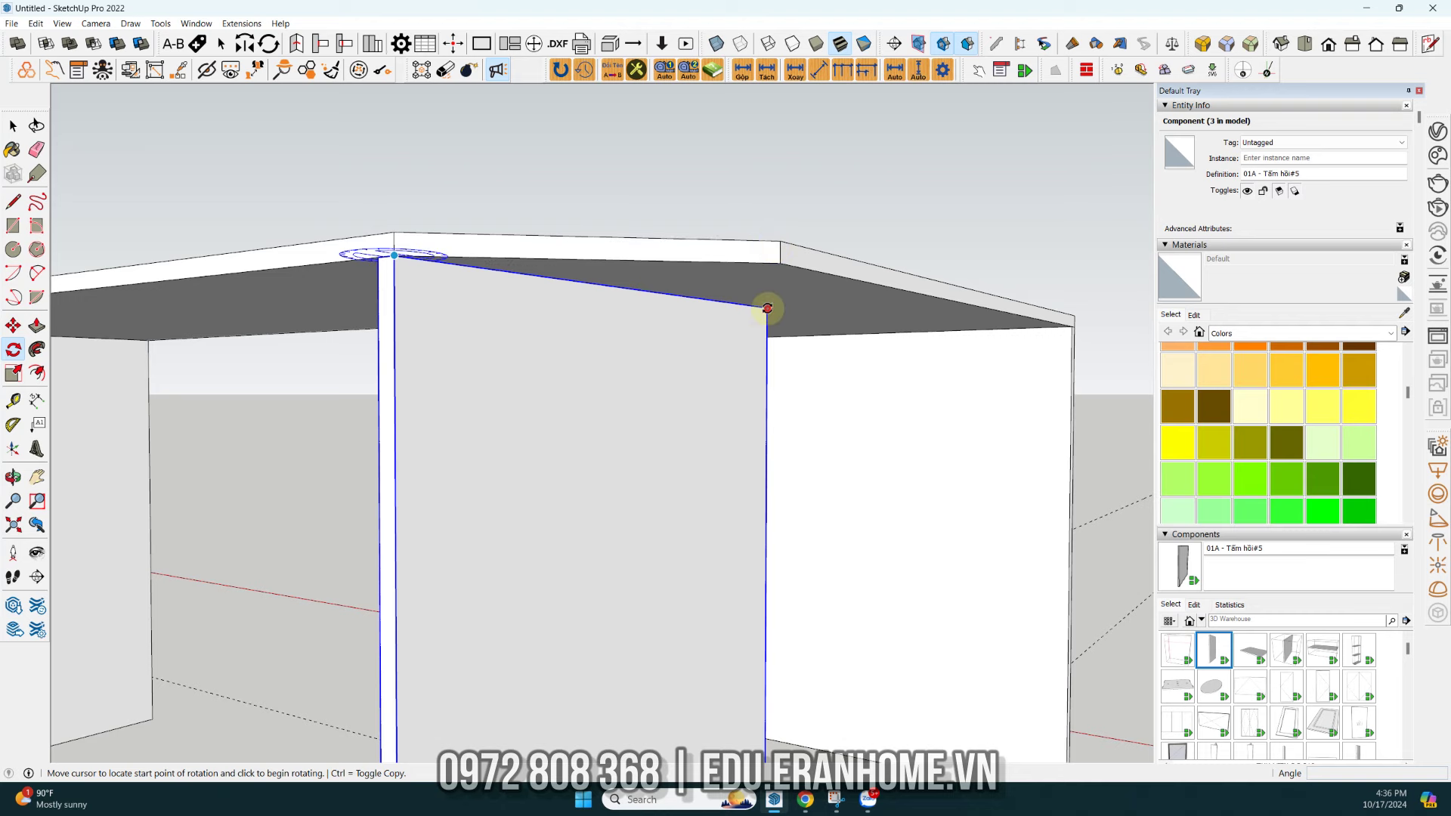
click(767, 307)
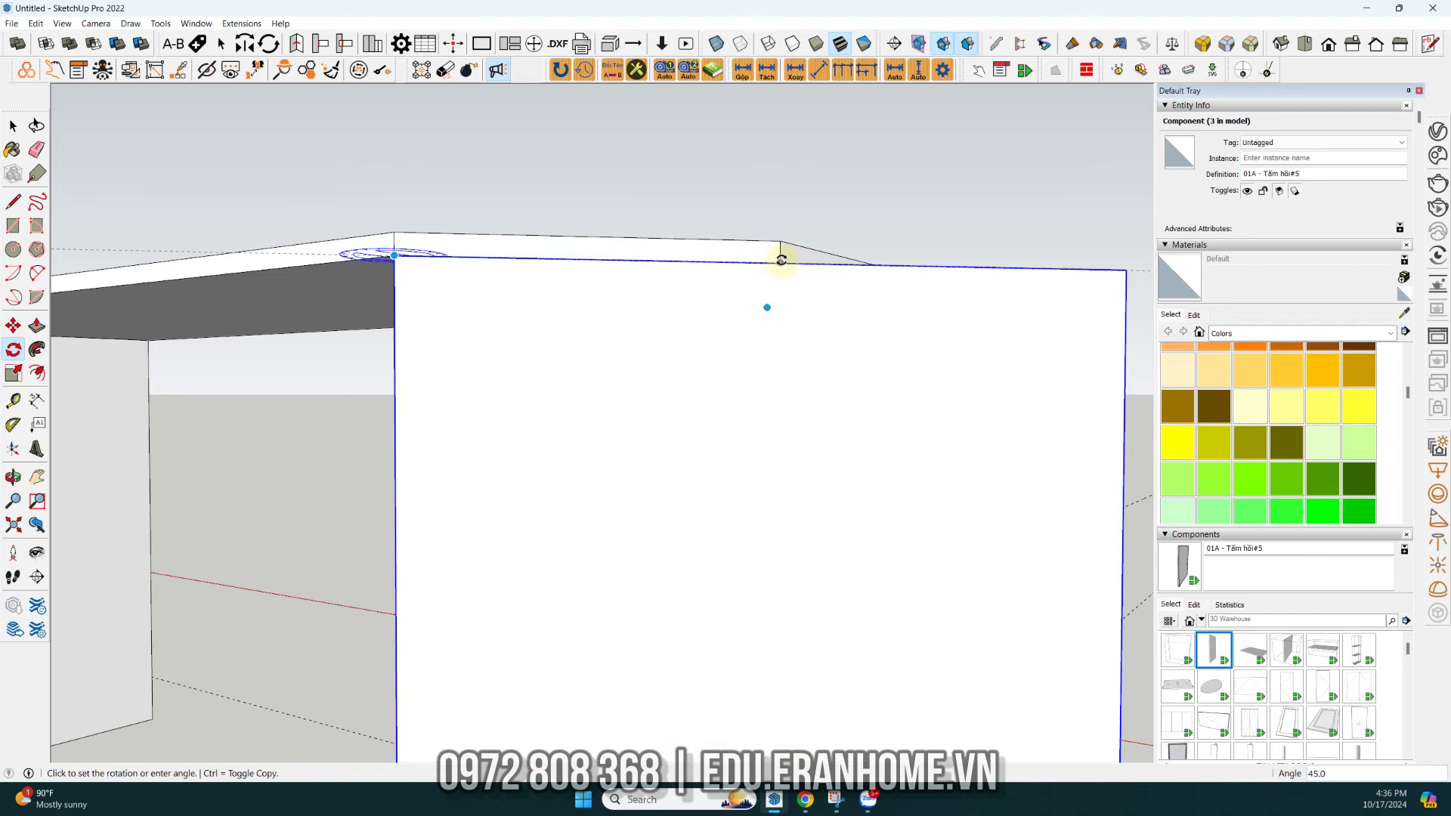
click(781, 260)
mouse_move(700, 302)
middle_down()
mouse_move(823, 298)
mouse_move(550, 479)
mouse_move(632, 383)
middle_up()
key(space)
- Scale the new panel narrower along its width to make component 01A - Tấm hồi#6
key(s)
click(663, 540)
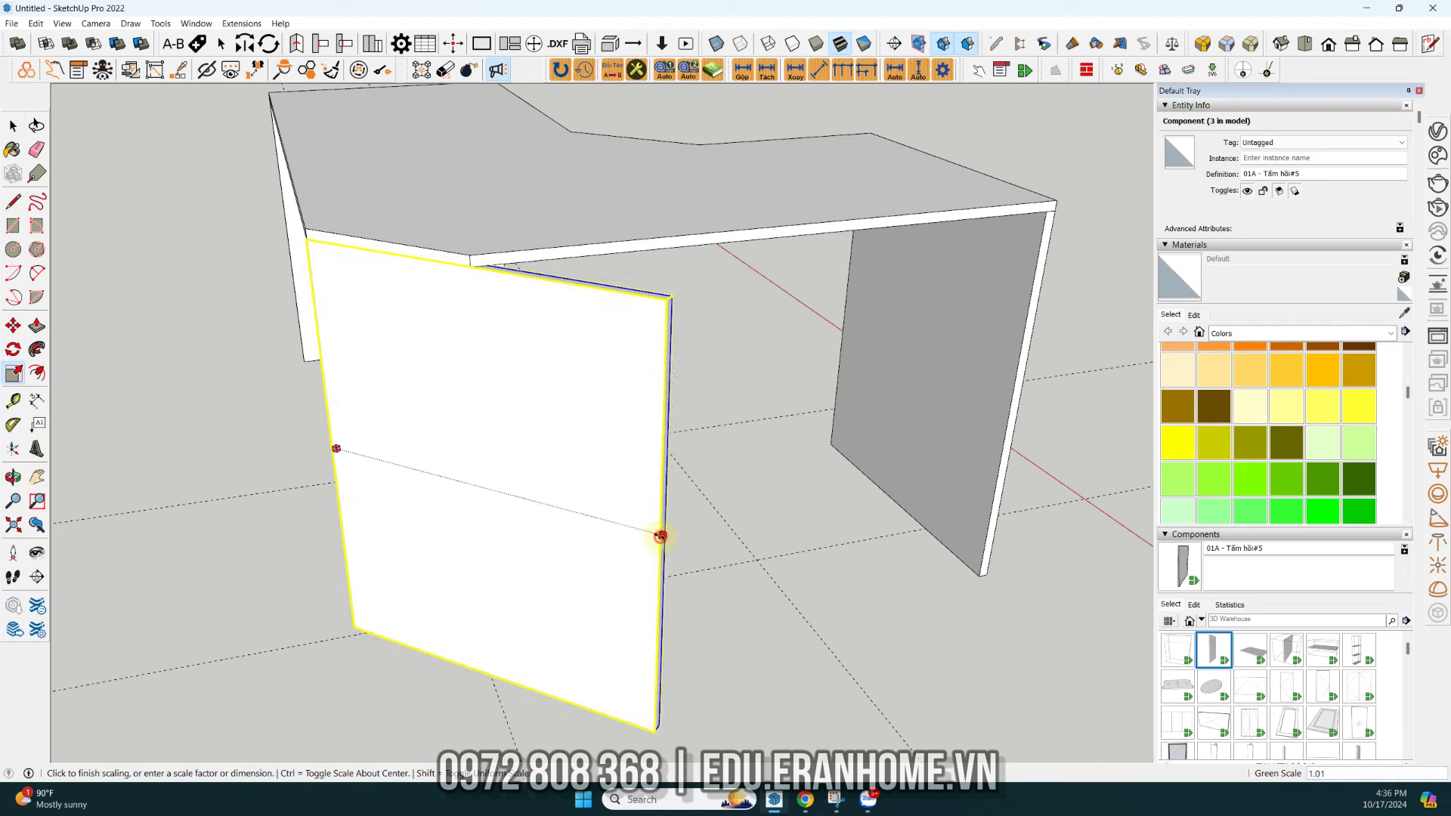
click(470, 266)
key(space)
mouse_move(528, 333)
middle_down()
mouse_move(816, 285)
mouse_move(340, 230)
mouse_move(347, 252)
mouse_move(259, 282)
middle_up()
mouse_move(408, 269)
middle_down()
mouse_move(266, 357)
mouse_move(496, 214)
mouse_move(603, 282)
middle_up()
scroll(387, 295, down, 3)
- Make a 90° rotated copy of the left panel leg about its corner
click(255, 378)
middle_drag(252, 376, 243, 363)
key(q)
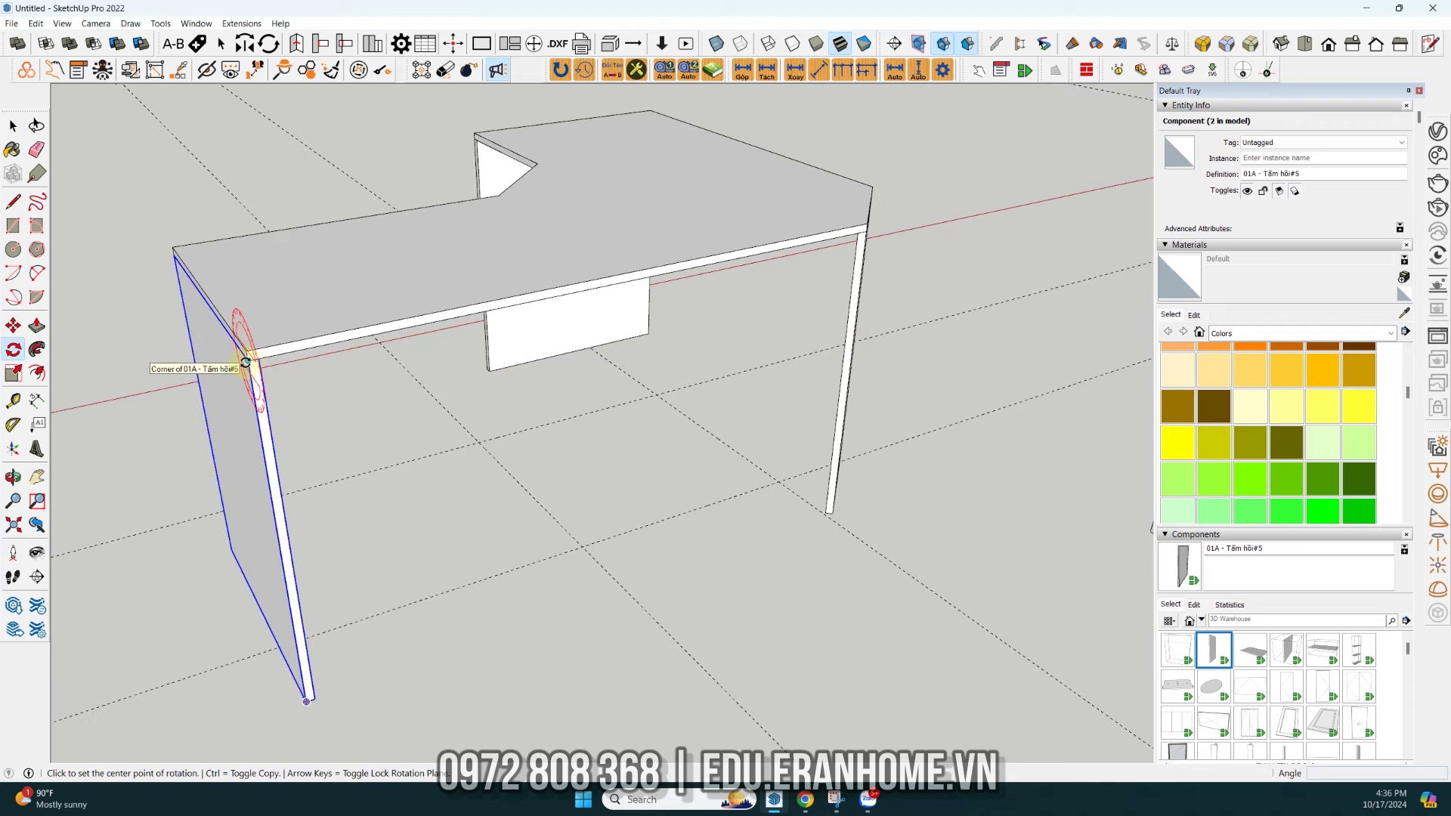
click(247, 362)
click(206, 307)
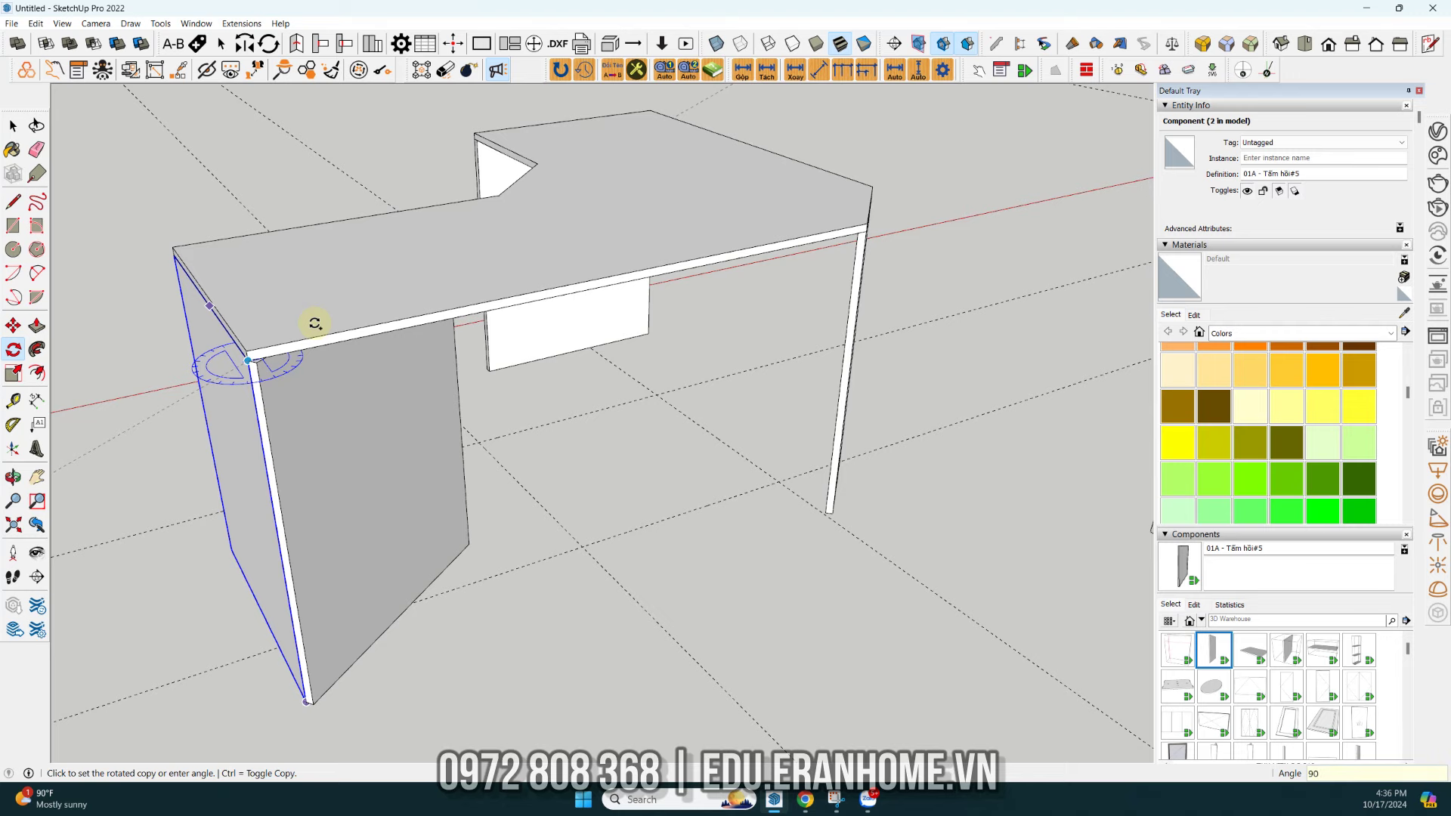
click(315, 323)
key(space)
- Move the rotated panel copy to the desk's front corner
scroll(318, 329, up, 3)
key(m)
scroll(242, 367, up, 3)
scroll(211, 389, up, 2)
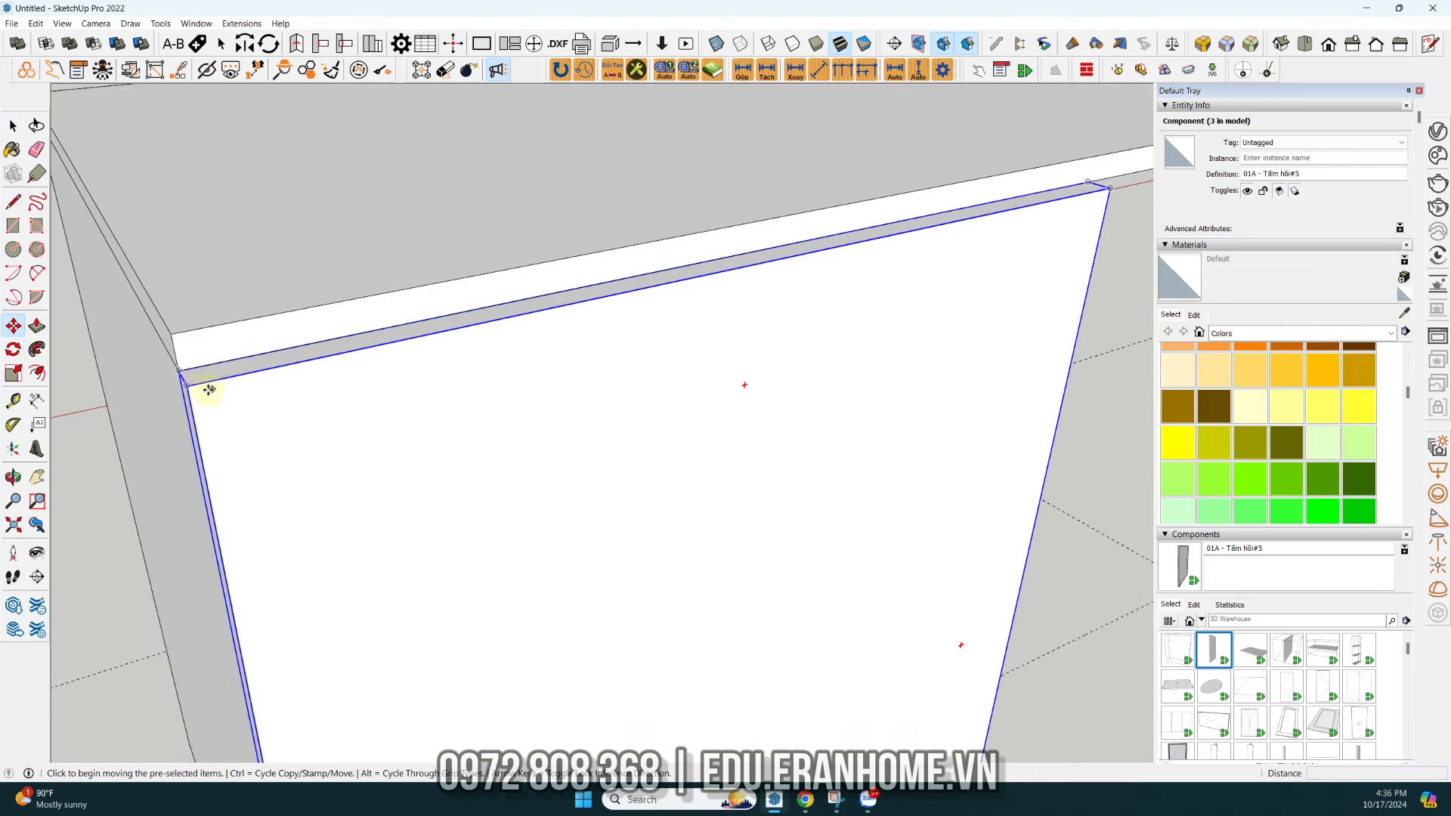
click(188, 385)
click(215, 360)
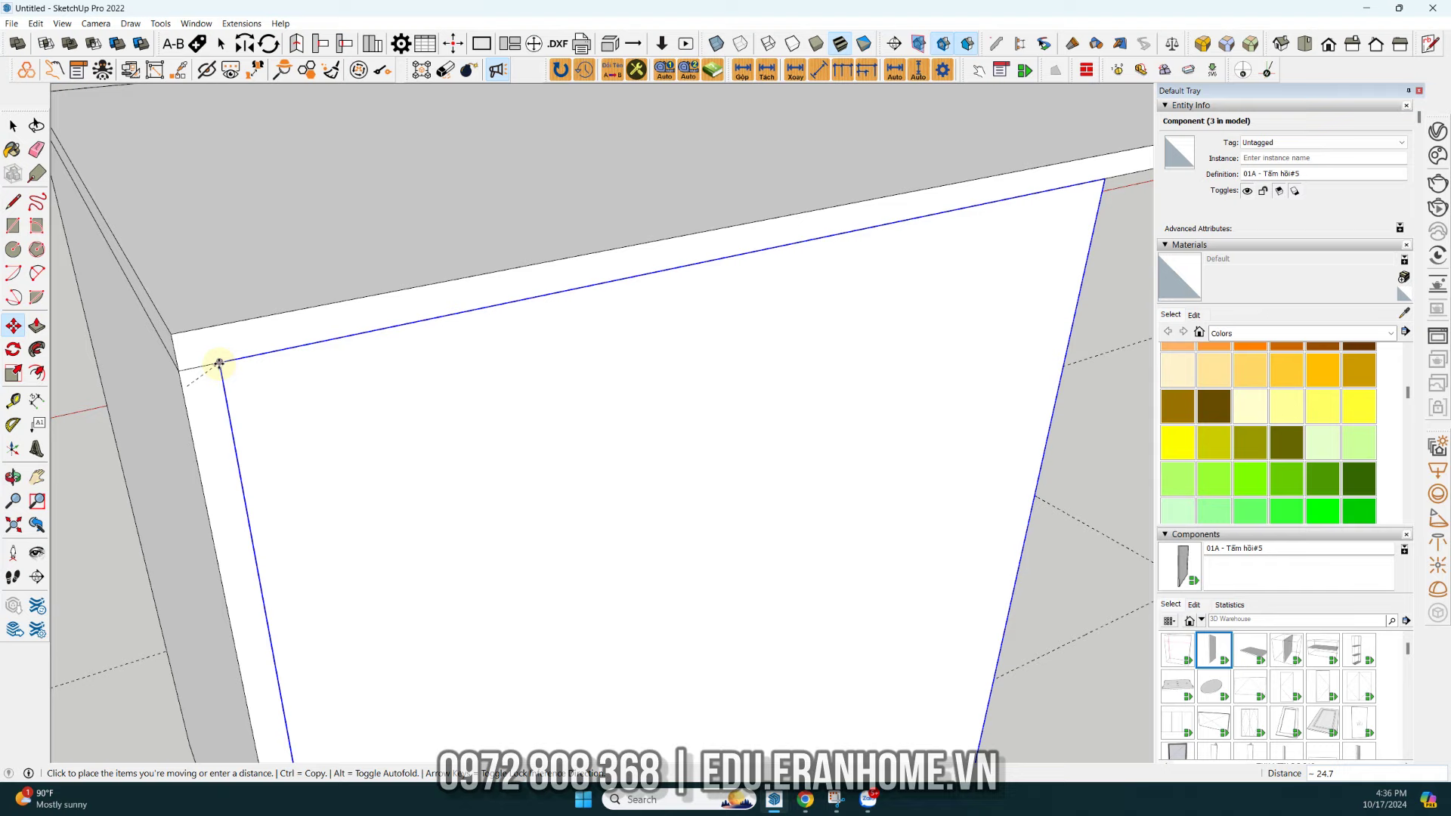
key(space)
scroll(144, 375, down, 3)
scroll(174, 388, down, 2)
scroll(174, 388, down, 3)
- Stretch the panel along the desk front into the wide modesty panel 01A - Tấm hồi#7
key(s)
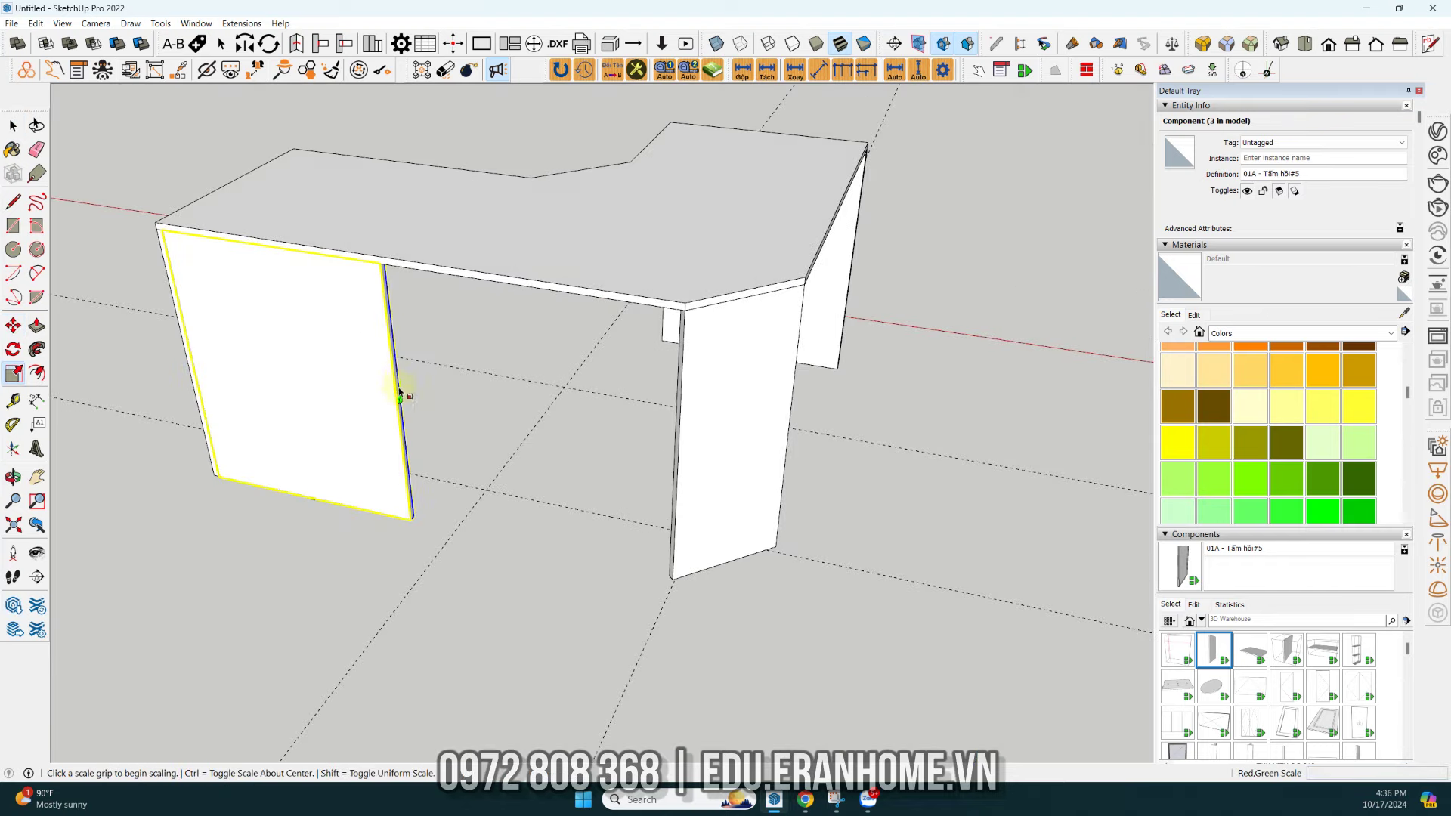
click(398, 399)
scroll(675, 541, up, 3)
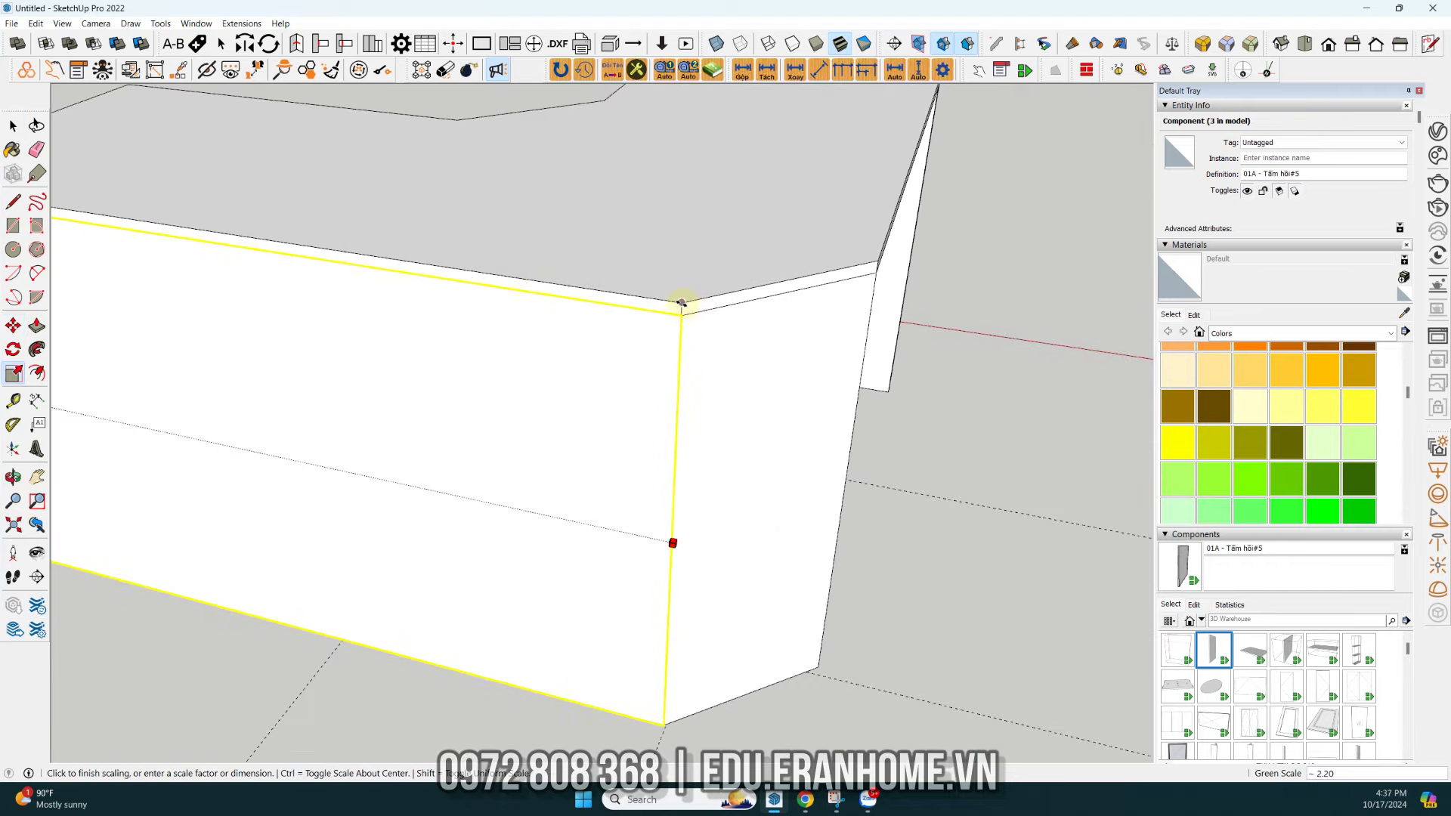
click(681, 303)
key(space)
scroll(603, 389, down, 3)
mouse_move(603, 389)
middle_down()
mouse_move(661, 302)
mouse_move(901, 244)
middle_up()
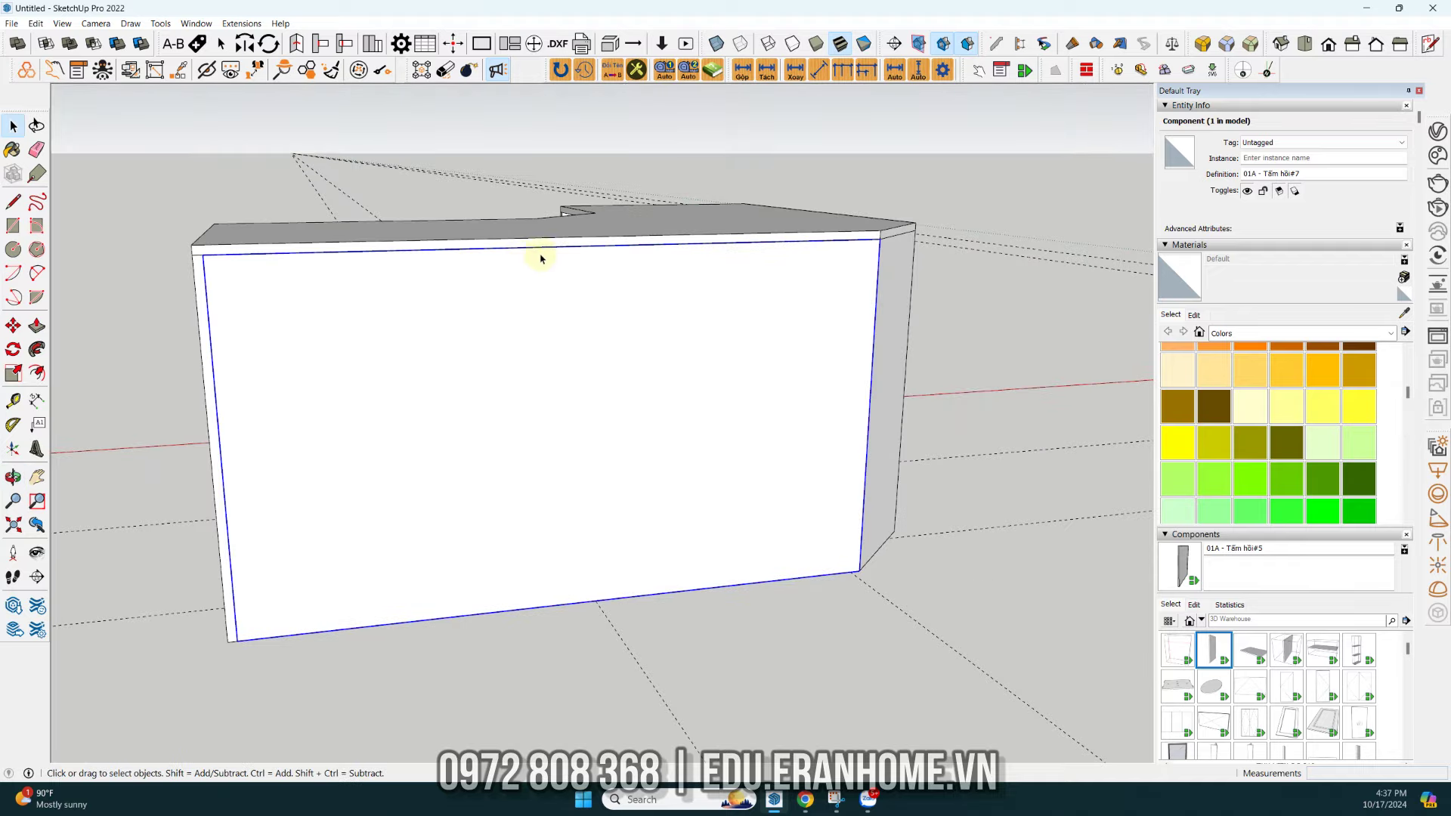
- Raise the front modesty panel's bottom edge to shorten it
mouse_move(515, 409)
middle_down()
mouse_move(577, 230)
mouse_move(659, 292)
middle_up()
key(s)
click(637, 474)
click(631, 386)
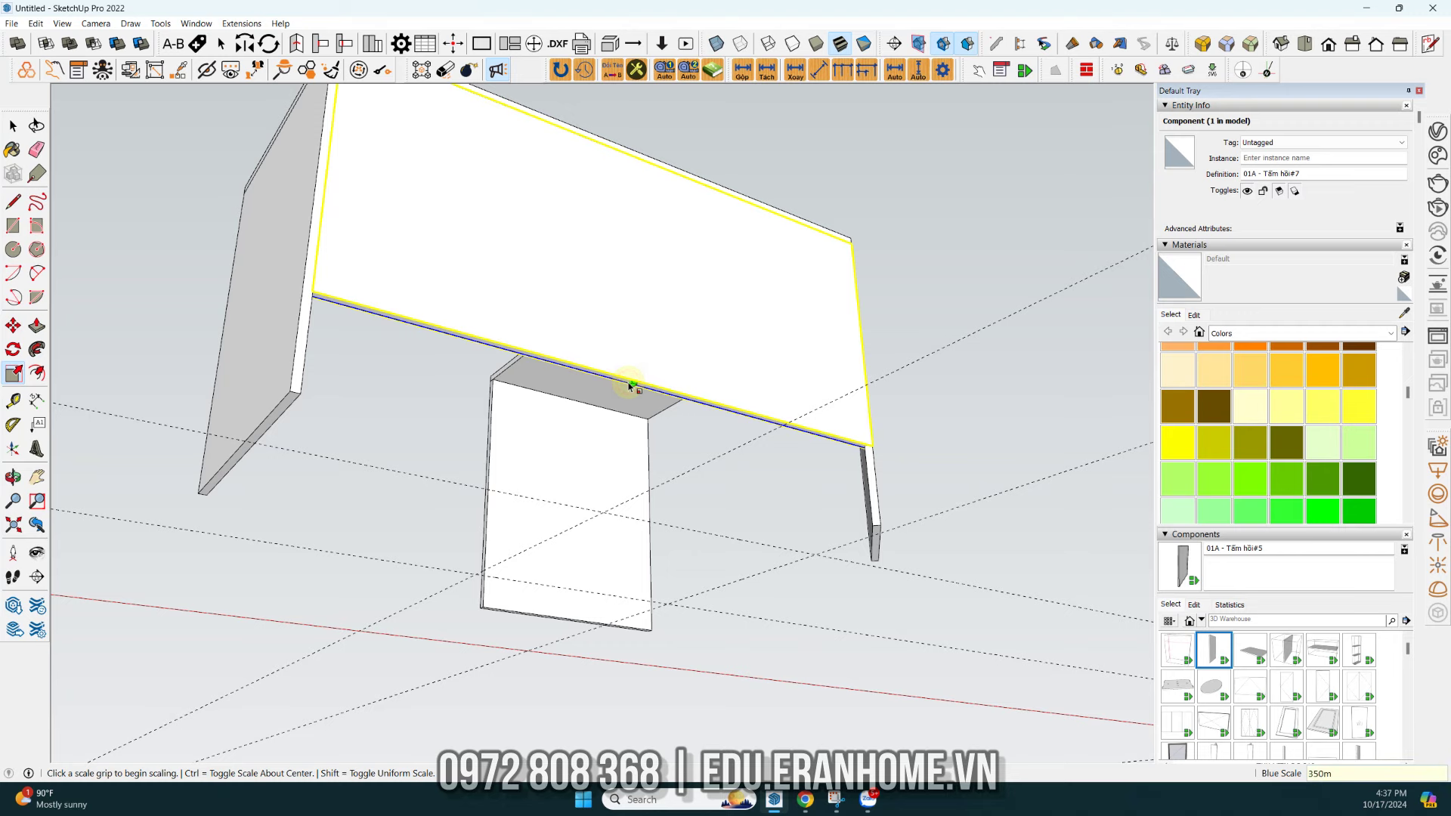
key(space)
middle_drag(634, 393, 657, 302)
middle_drag(287, 378, 259, 400)
key(space)
- Copy the front panel to the desk's right corner and rotate it along the other wing's front
key(m)
click(326, 293)
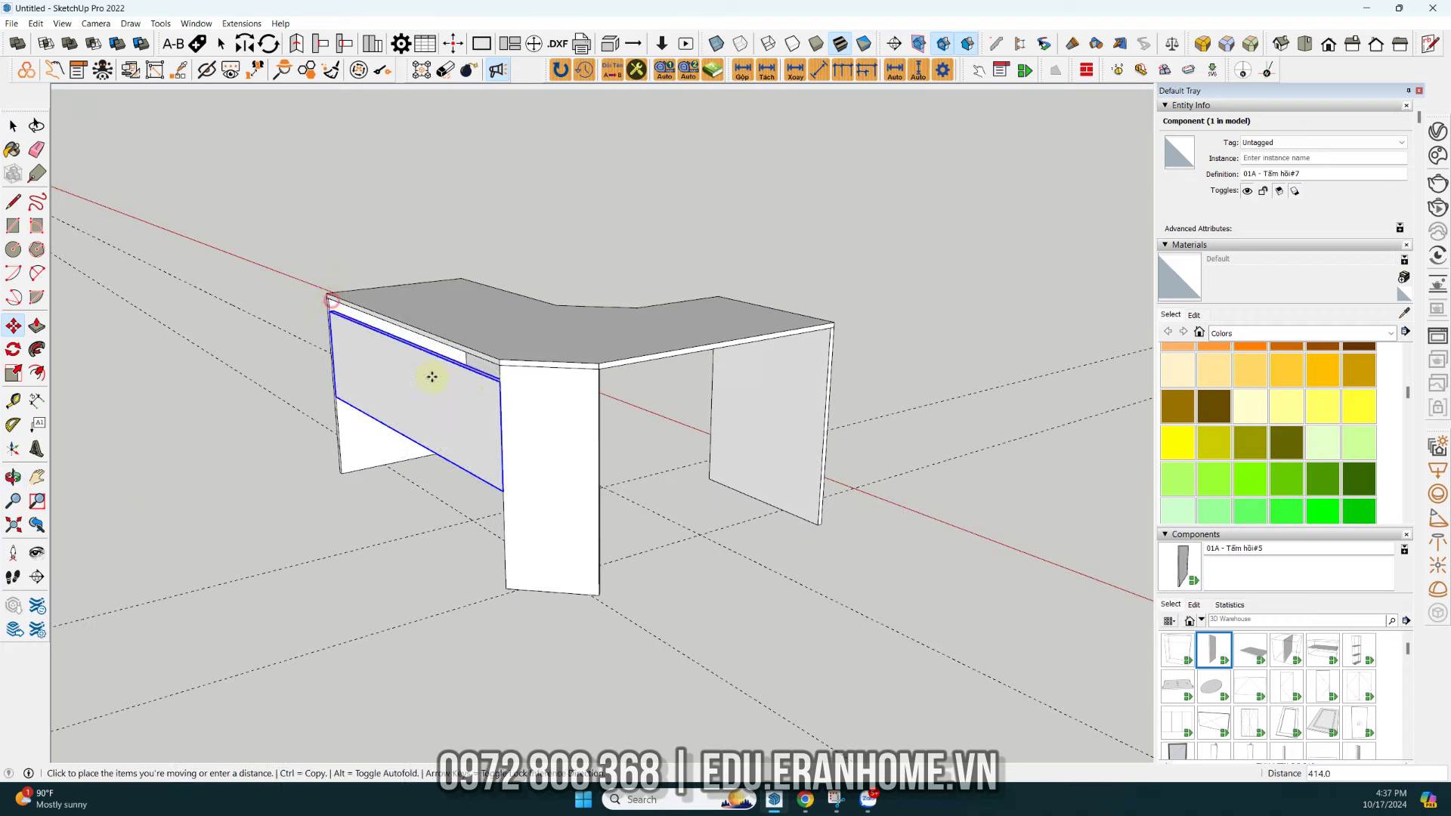
click(603, 371)
key(q)
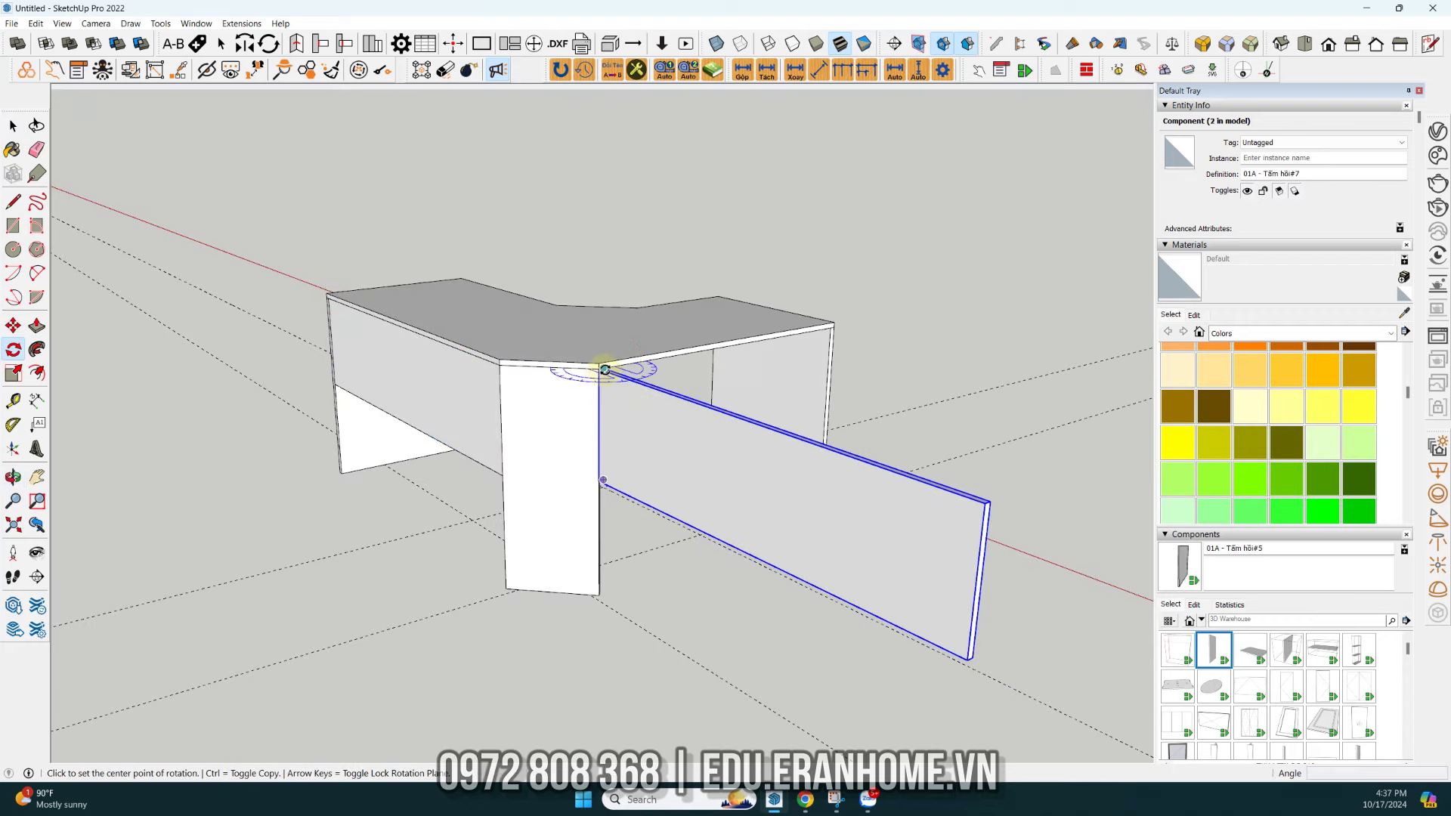
click(602, 371)
click(721, 411)
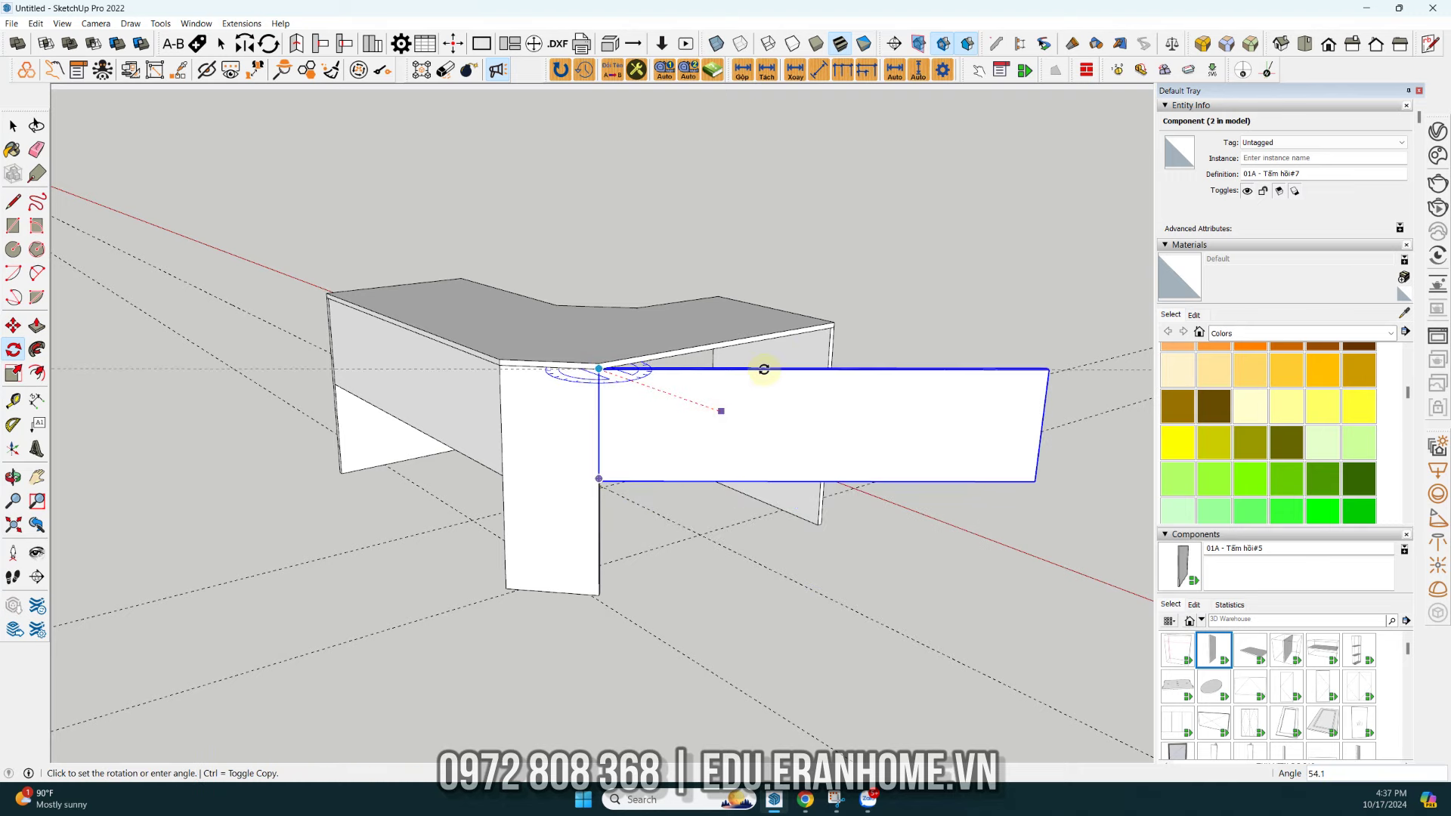
click(764, 370)
key(space)
- Shorten the new panel 01A - Tấm hồi#8 so it ends at the desk edge
mouse_move(729, 463)
middle_down()
mouse_move(765, 366)
mouse_move(931, 444)
middle_up()
key(s)
scroll(844, 499, up, 5)
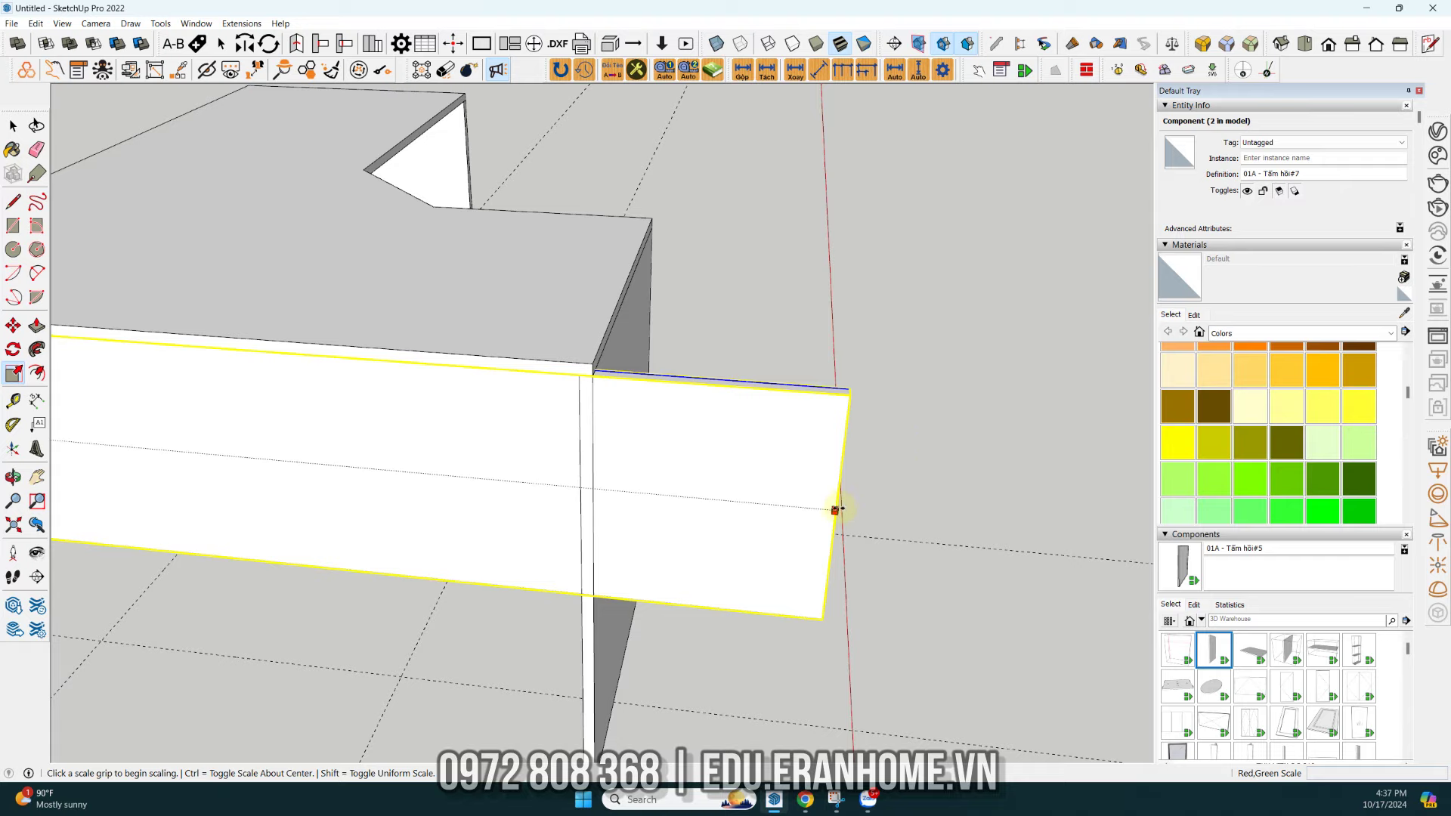
drag(835, 509, 593, 386)
key(space)
scroll(943, 308, down, 5)
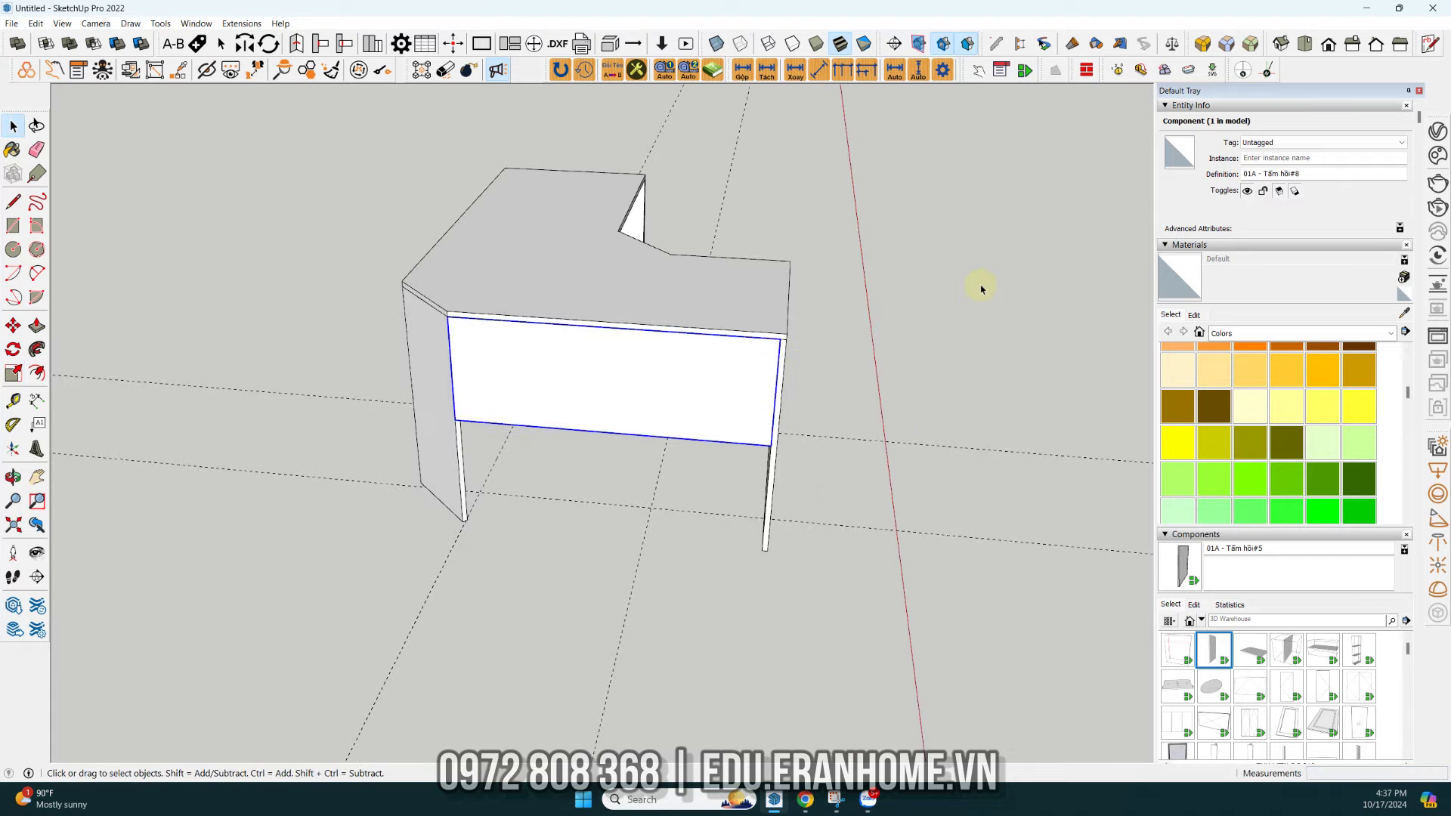
mouse_move(981, 288)
middle_down()
mouse_move(366, 334)
mouse_move(813, 259)
mouse_move(672, 277)
mouse_move(696, 156)
mouse_move(761, 327)
mouse_move(605, 149)
mouse_move(772, 108)
mouse_move(725, 302)
mouse_move(602, 320)
mouse_move(829, 389)
mouse_move(840, 328)
mouse_move(923, 469)
middle_up()
- Copy the side panel leg to the middle of the desk's long arm
key(m)
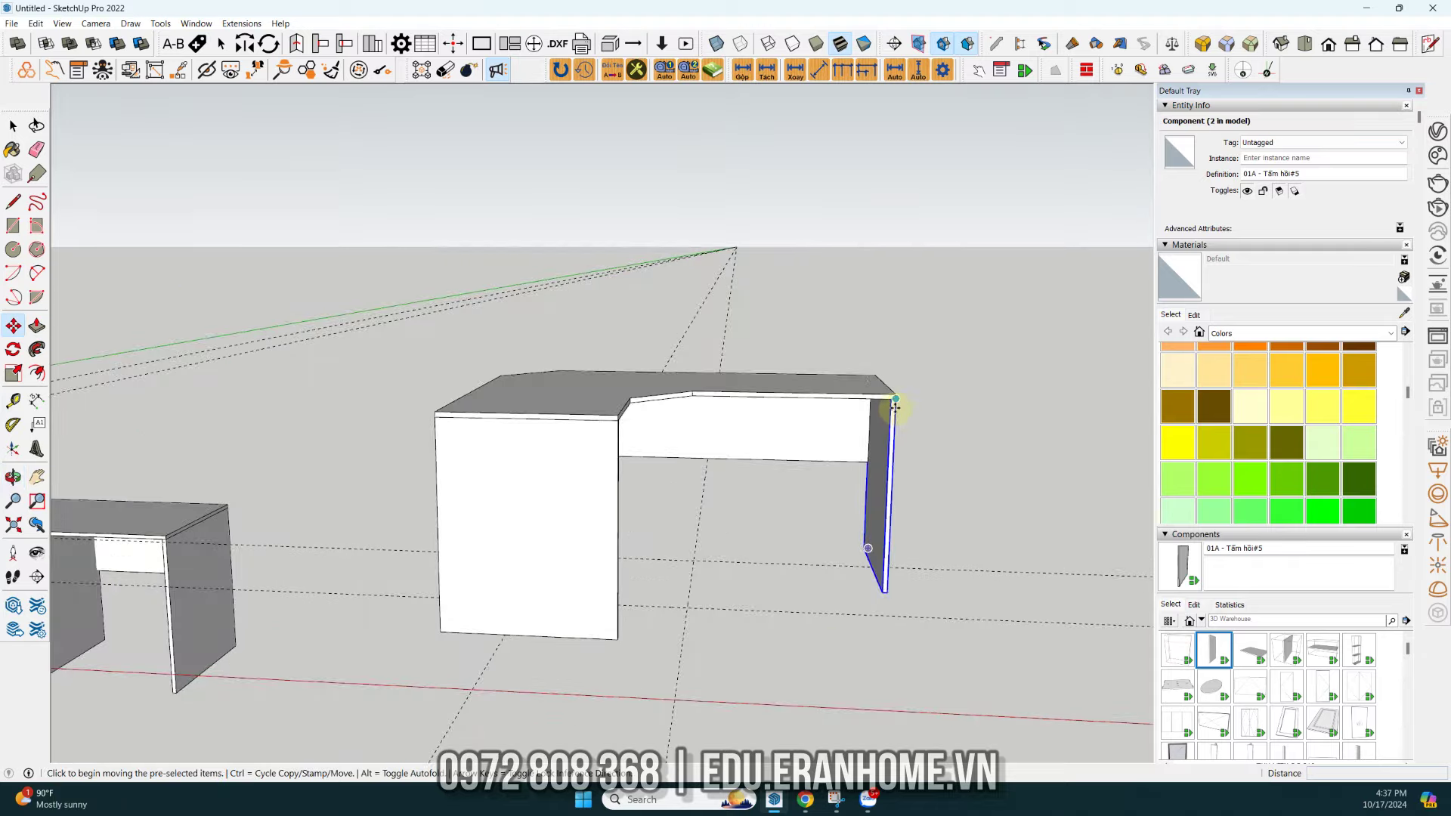
scroll(890, 396, up, 3)
click(891, 396)
key(ctrl)
click(595, 392)
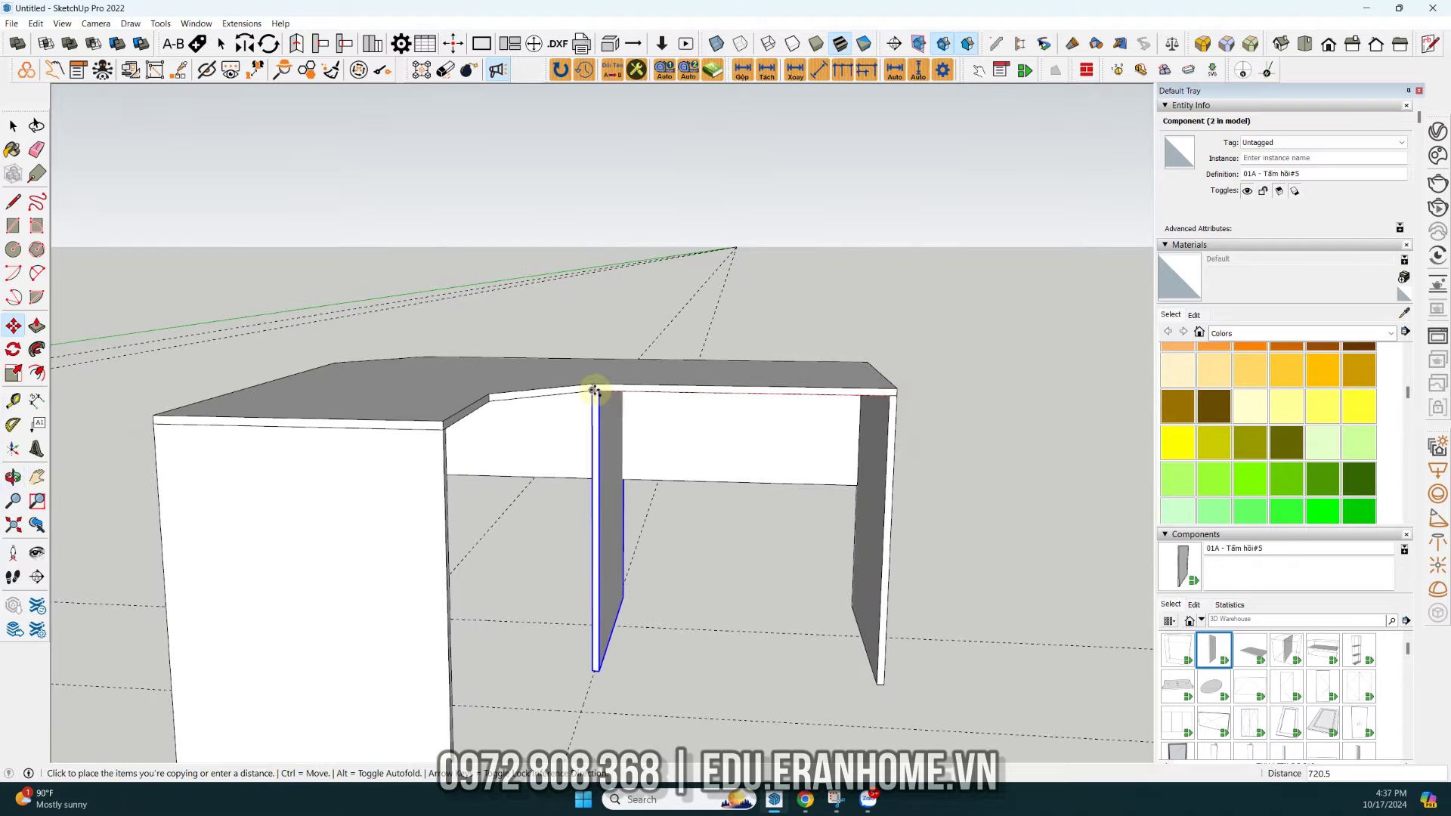
key(space)
mouse_move(763, 434)
middle_down()
mouse_move(589, 314)
mouse_move(430, 305)
mouse_move(1014, 275)
mouse_move(747, 582)
mouse_move(457, 434)
mouse_move(587, 337)
mouse_move(356, 486)
mouse_move(234, 502)
mouse_move(379, 453)
mouse_move(416, 464)
middle_up()
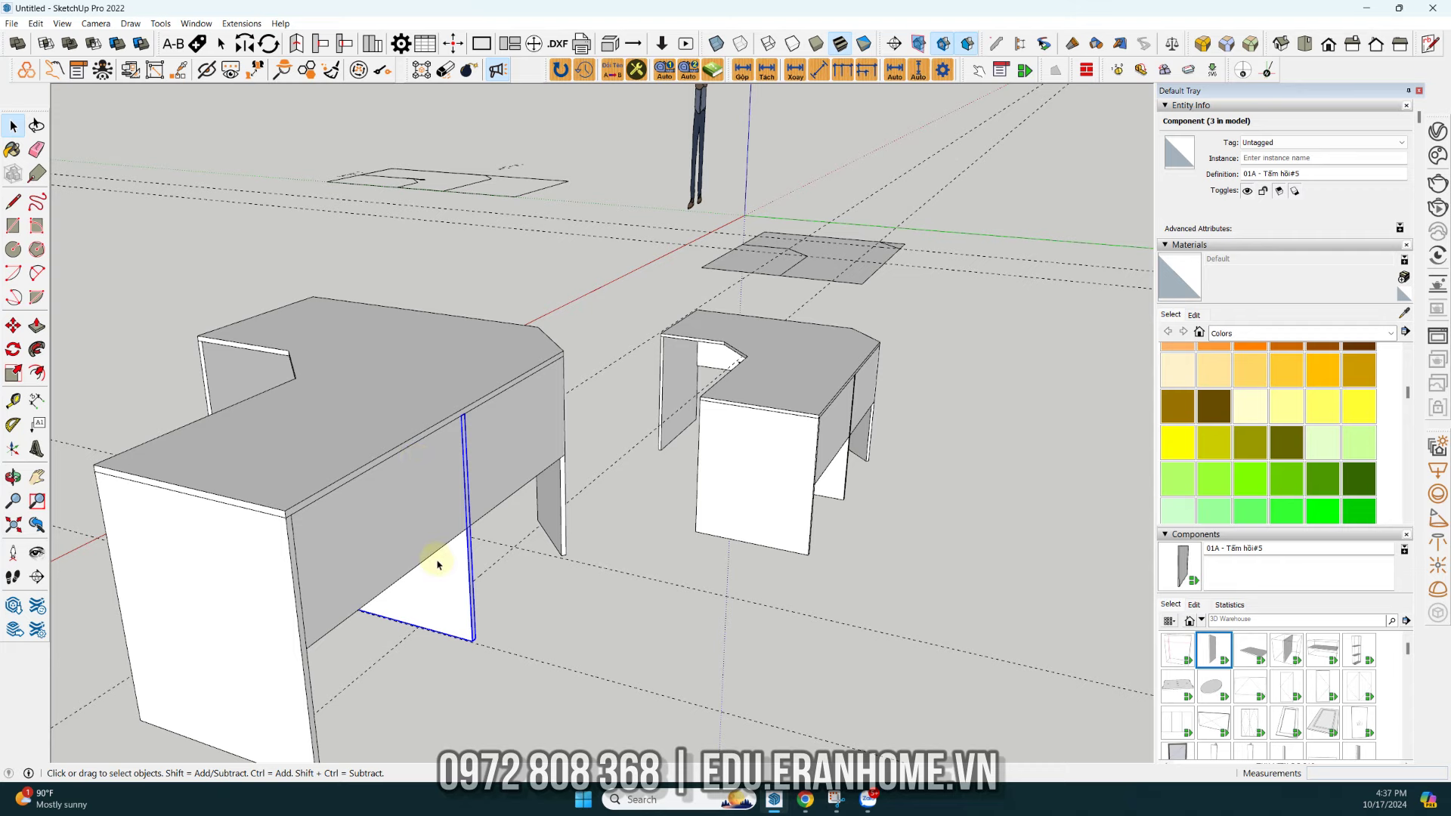
mouse_move(438, 563)
middle_down()
mouse_move(401, 392)
mouse_move(434, 576)
mouse_move(431, 450)
mouse_move(506, 308)
mouse_move(496, 333)
mouse_move(528, 429)
middle_up()
- Resize the middle panel 01A - Tấm hồi#9 to fit, then select the ABF_Nesting group
key(s)
click(452, 467)
click(496, 333)
key(space)
click(529, 428)
mouse_move(519, 347)
middle_down()
mouse_move(453, 524)
mouse_move(378, 509)
mouse_move(501, 396)
middle_up()
click(491, 214)
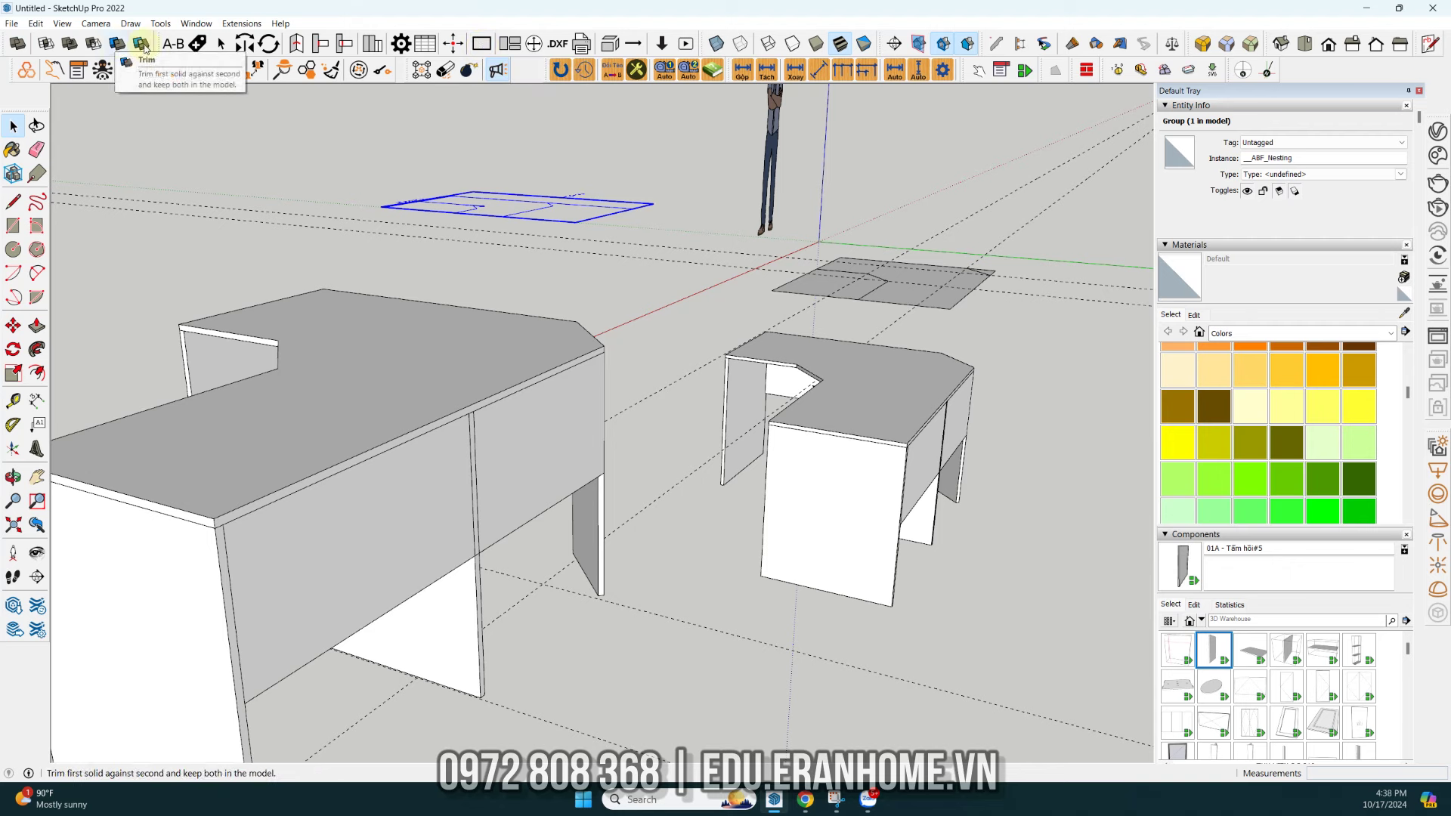
- Run Chỉnh sửa Dán Cạnh, exploding components into solid groups, and close its preview
click(481, 46)
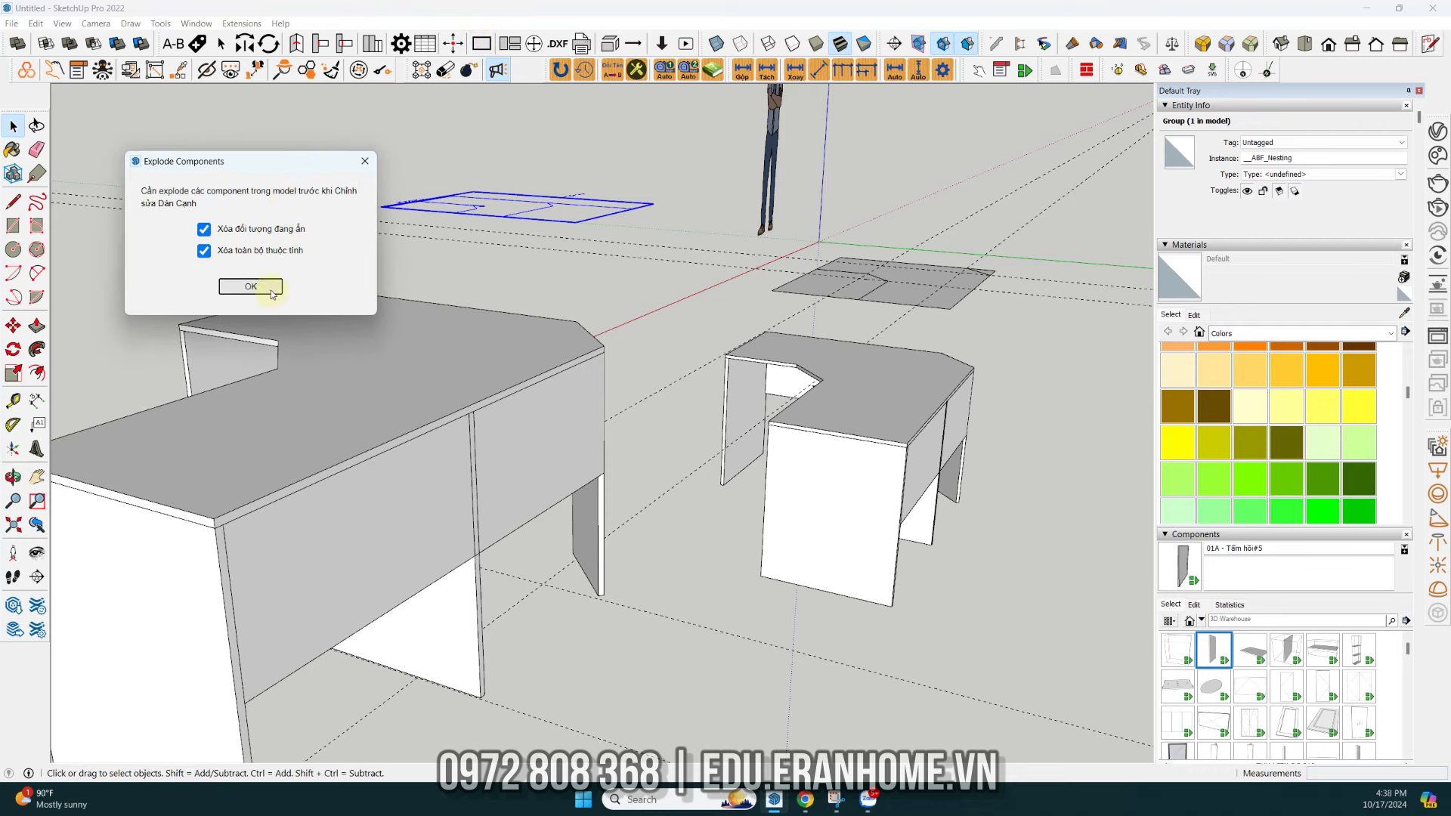
click(272, 293)
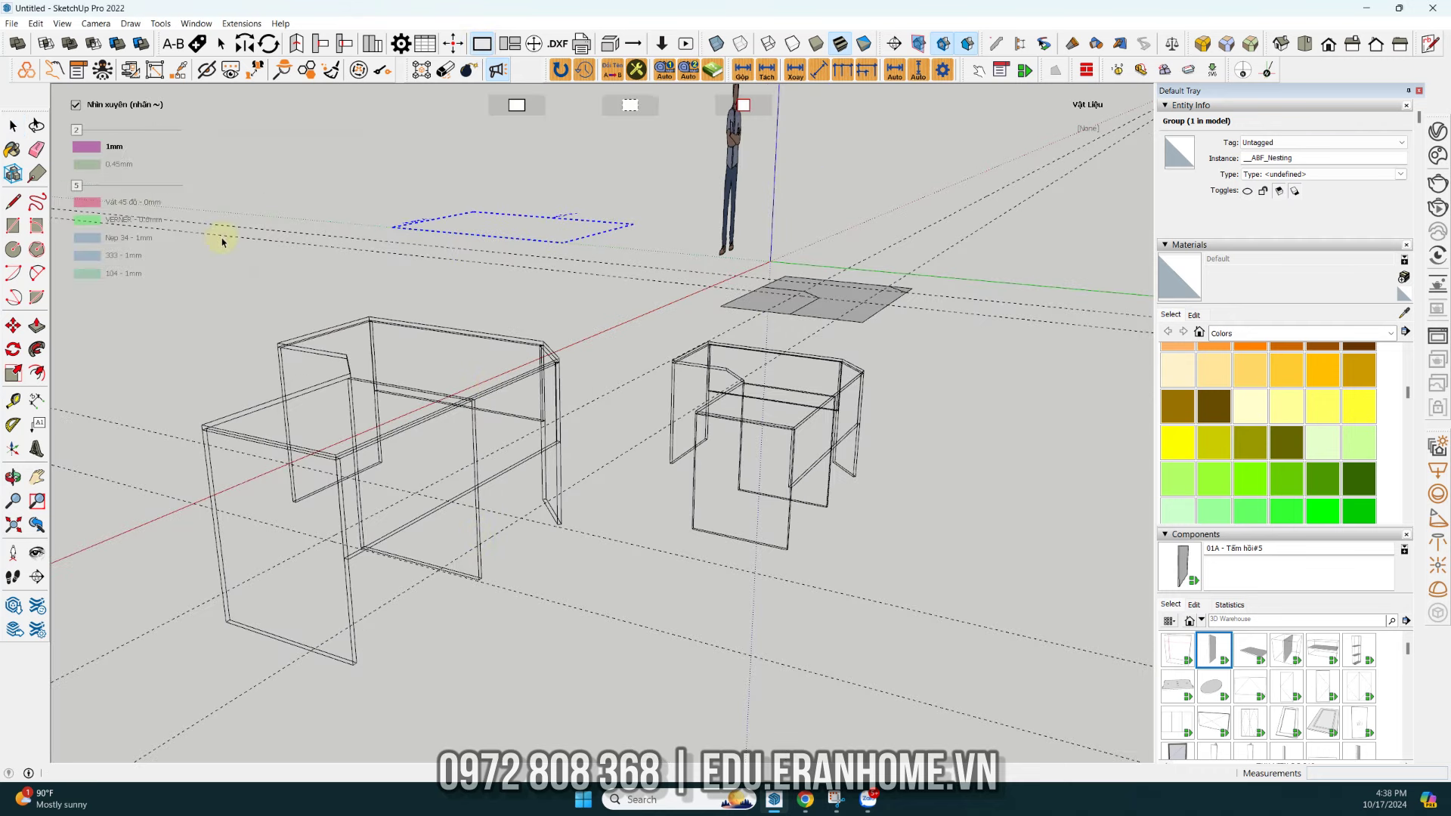
key(space)
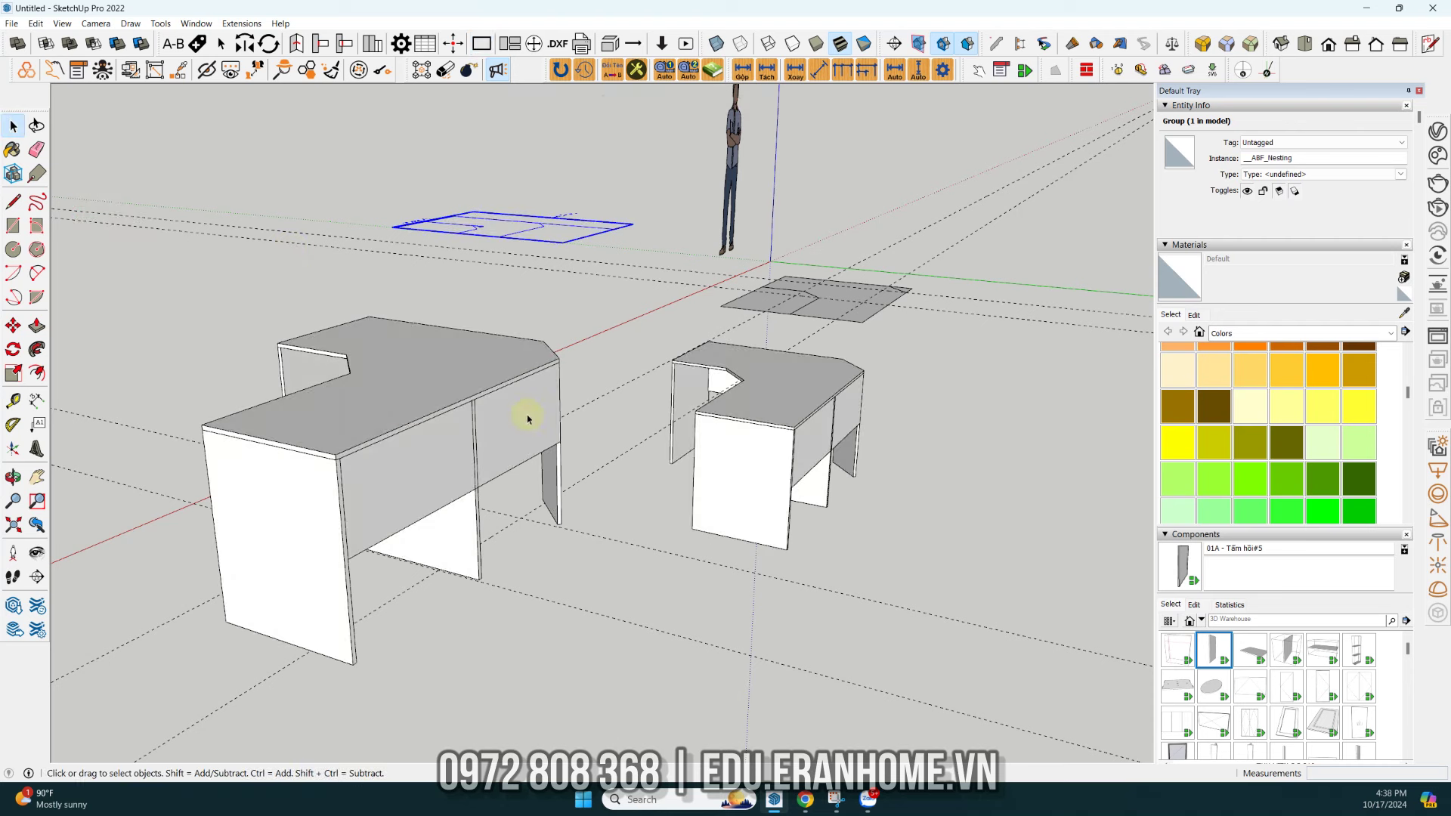
- Trim the middle panel against the front modesty panel with Solid Tools Trim
click(528, 417)
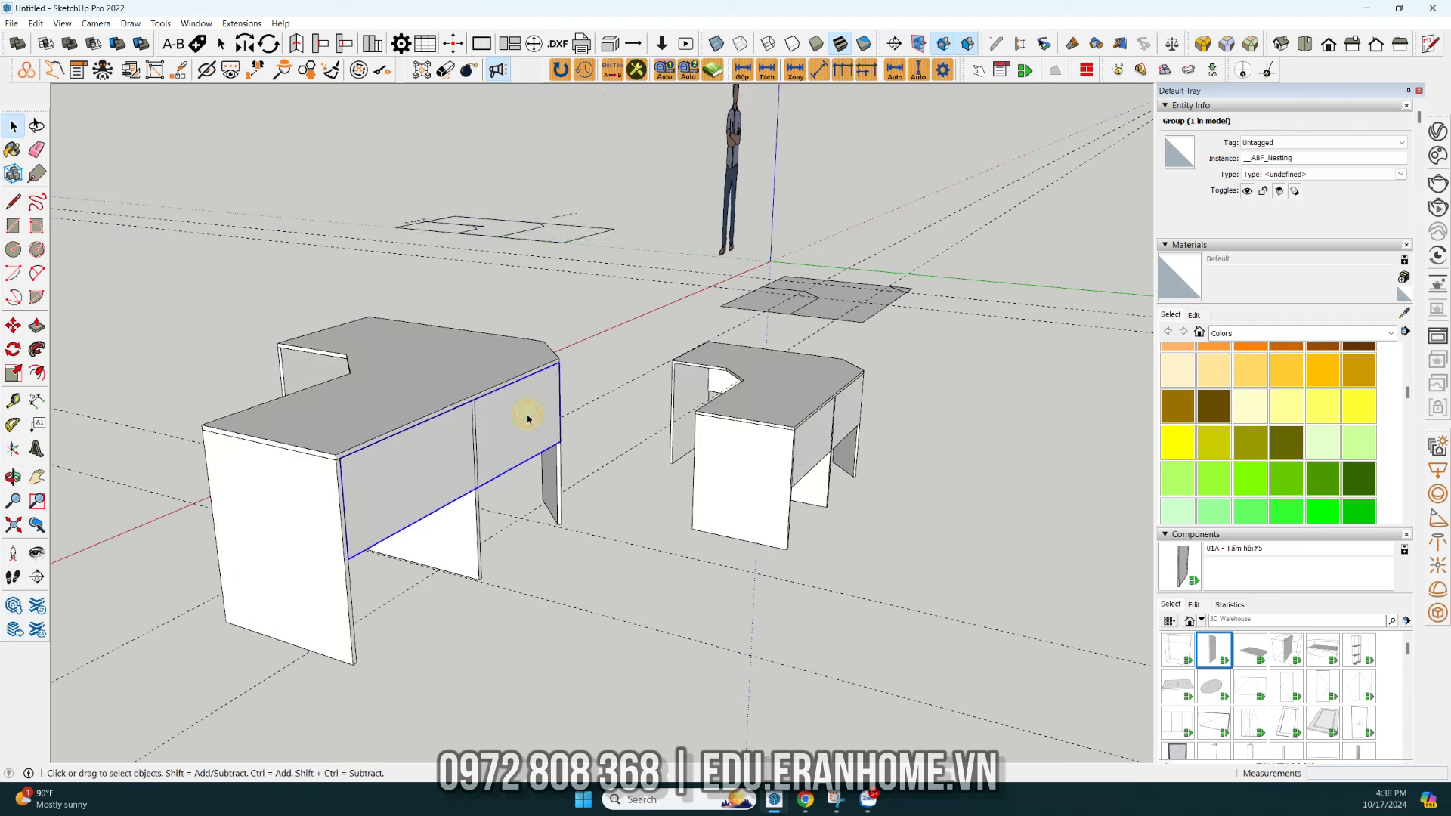
click(116, 50)
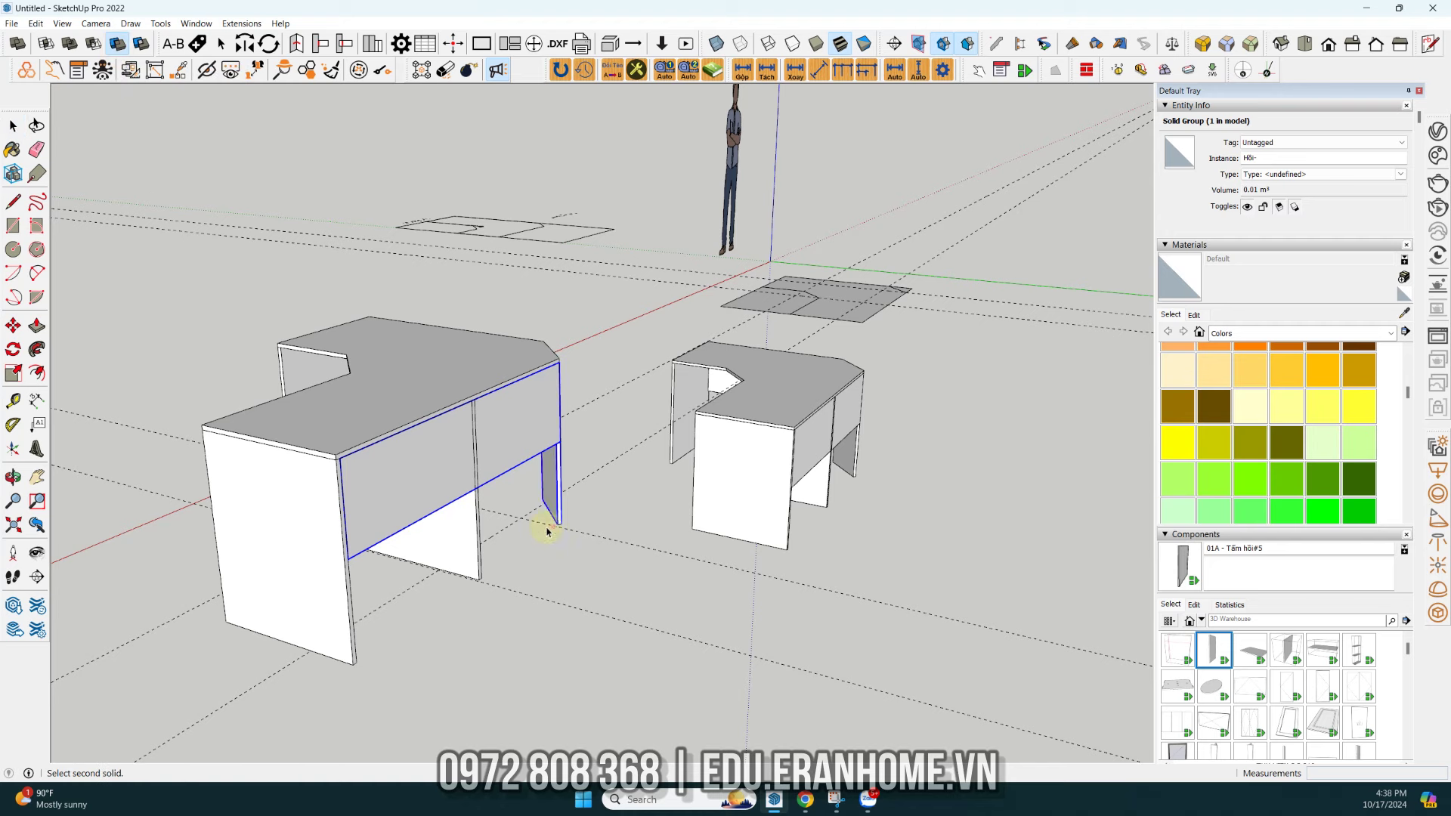
click(454, 537)
key(space)
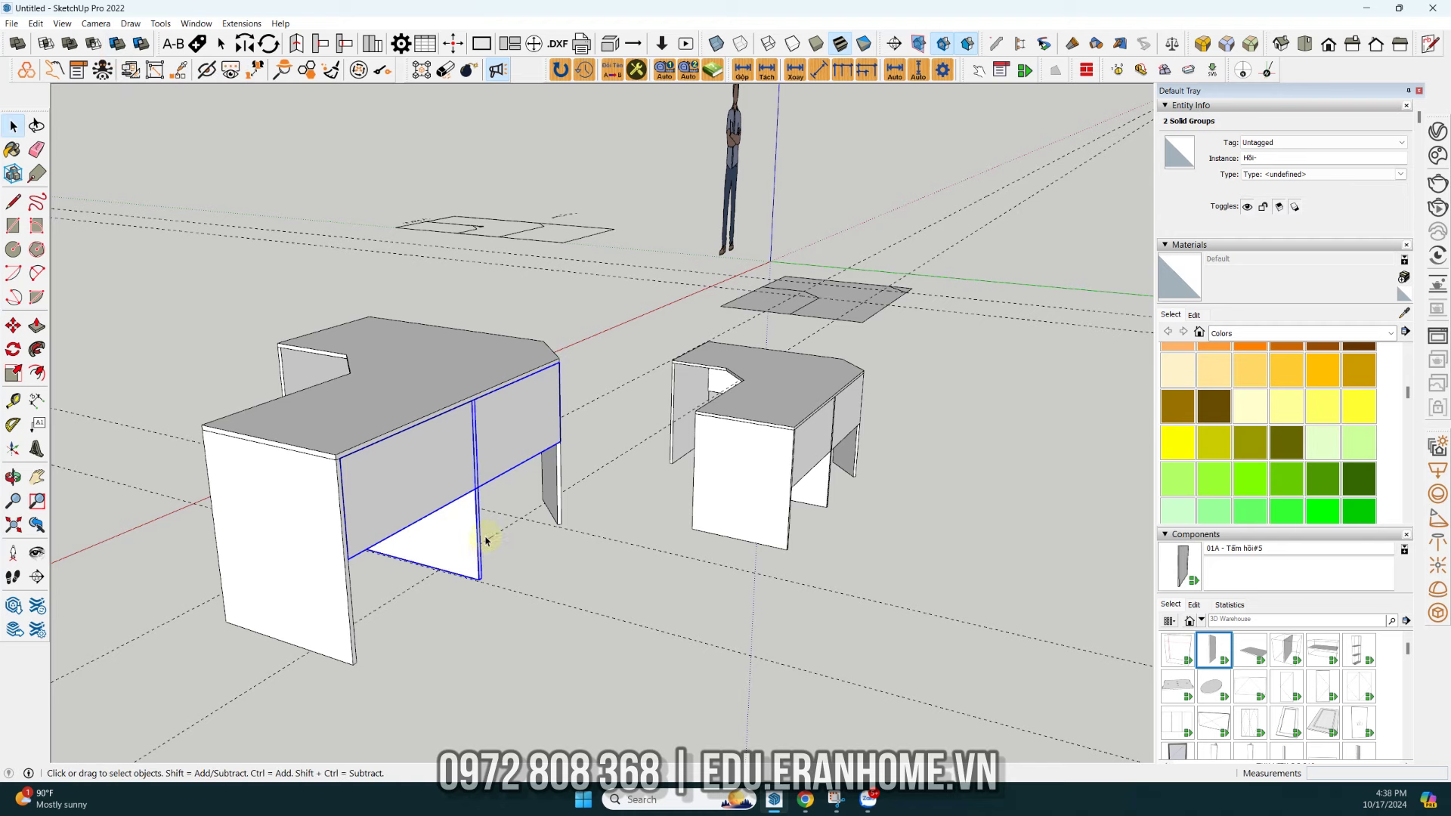
click(554, 570)
double_click(458, 519)
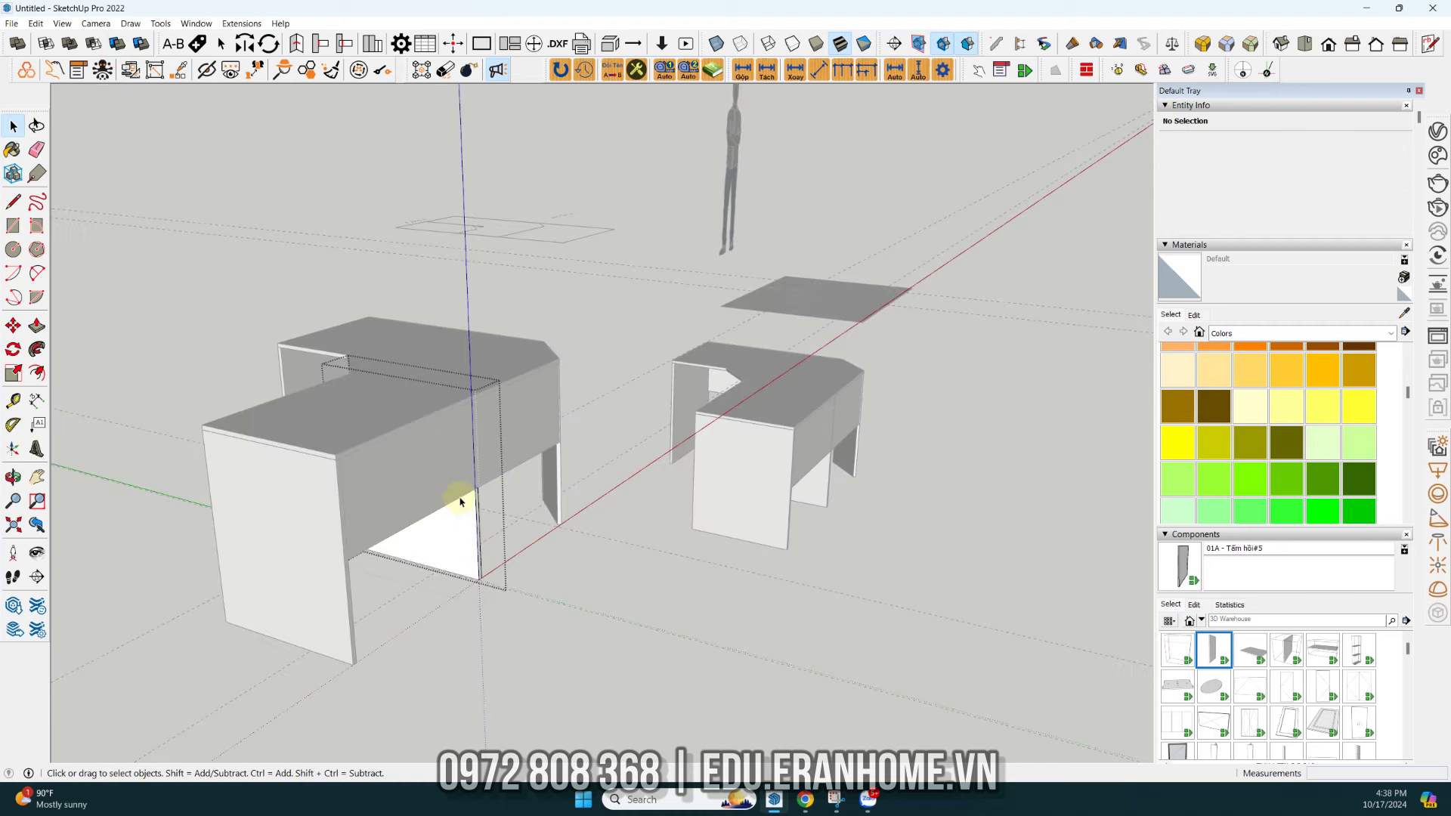
scroll(459, 501, up, 5)
scroll(459, 486, up, 3)
mouse_move(460, 486)
middle_down()
mouse_move(635, 421)
mouse_move(668, 342)
mouse_move(389, 476)
middle_up()
scroll(674, 334, down, 3)
scroll(454, 484, down, 5)
mouse_move(558, 493)
middle_down()
mouse_move(361, 459)
mouse_move(1078, 492)
mouse_move(644, 395)
mouse_move(609, 243)
mouse_move(551, 465)
mouse_move(891, 324)
middle_up()
scroll(749, 372, up, 2)
scroll(625, 567, up, 2)
scroll(504, 248, up, 3)
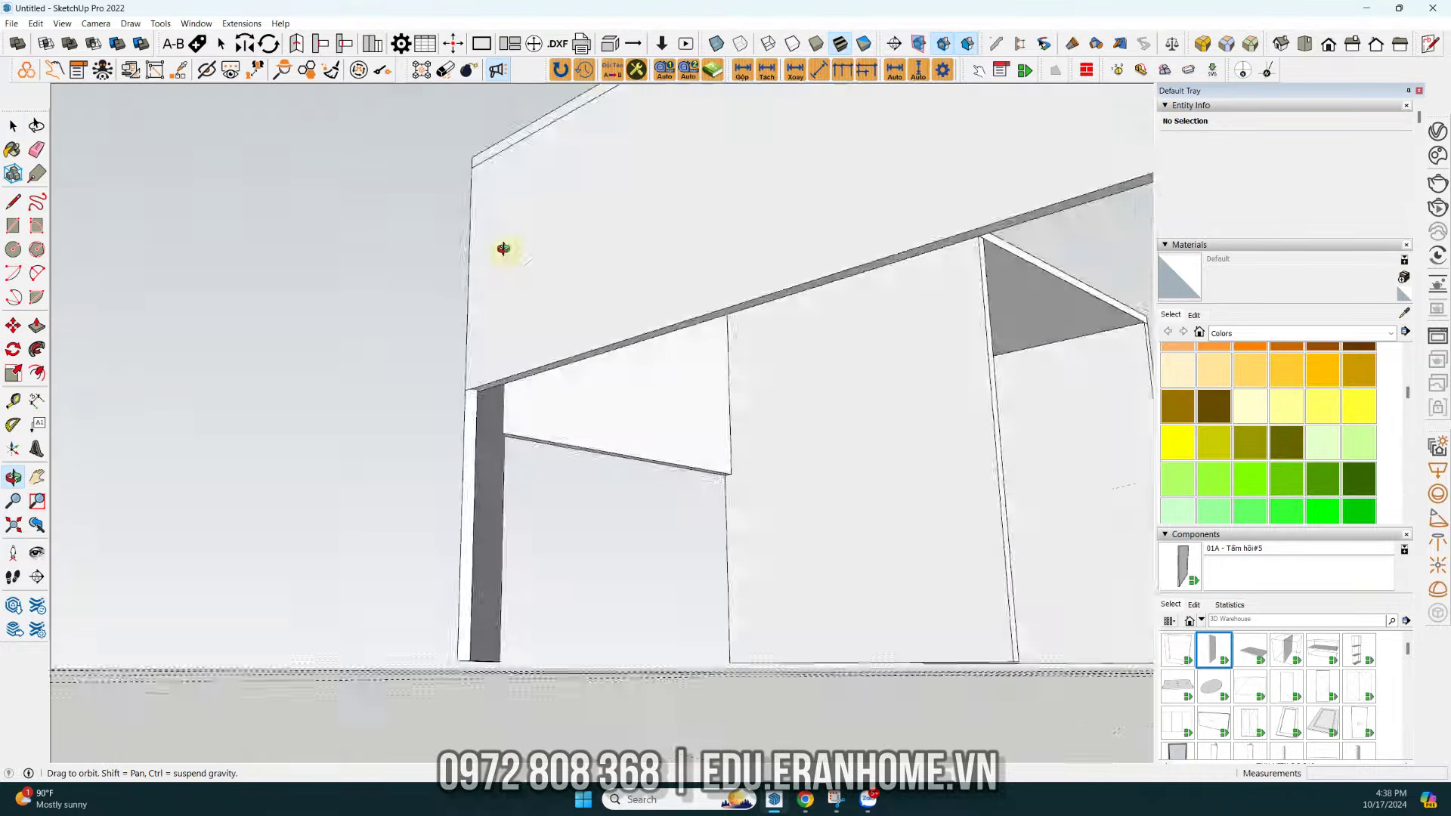
scroll(453, 227, down, 3)
scroll(337, 323, up, 3)
middle_drag(337, 324, 463, 431)
scroll(398, 307, up, 2)
mouse_move(397, 308)
middle_down()
mouse_move(310, 268)
mouse_move(469, 220)
middle_up()
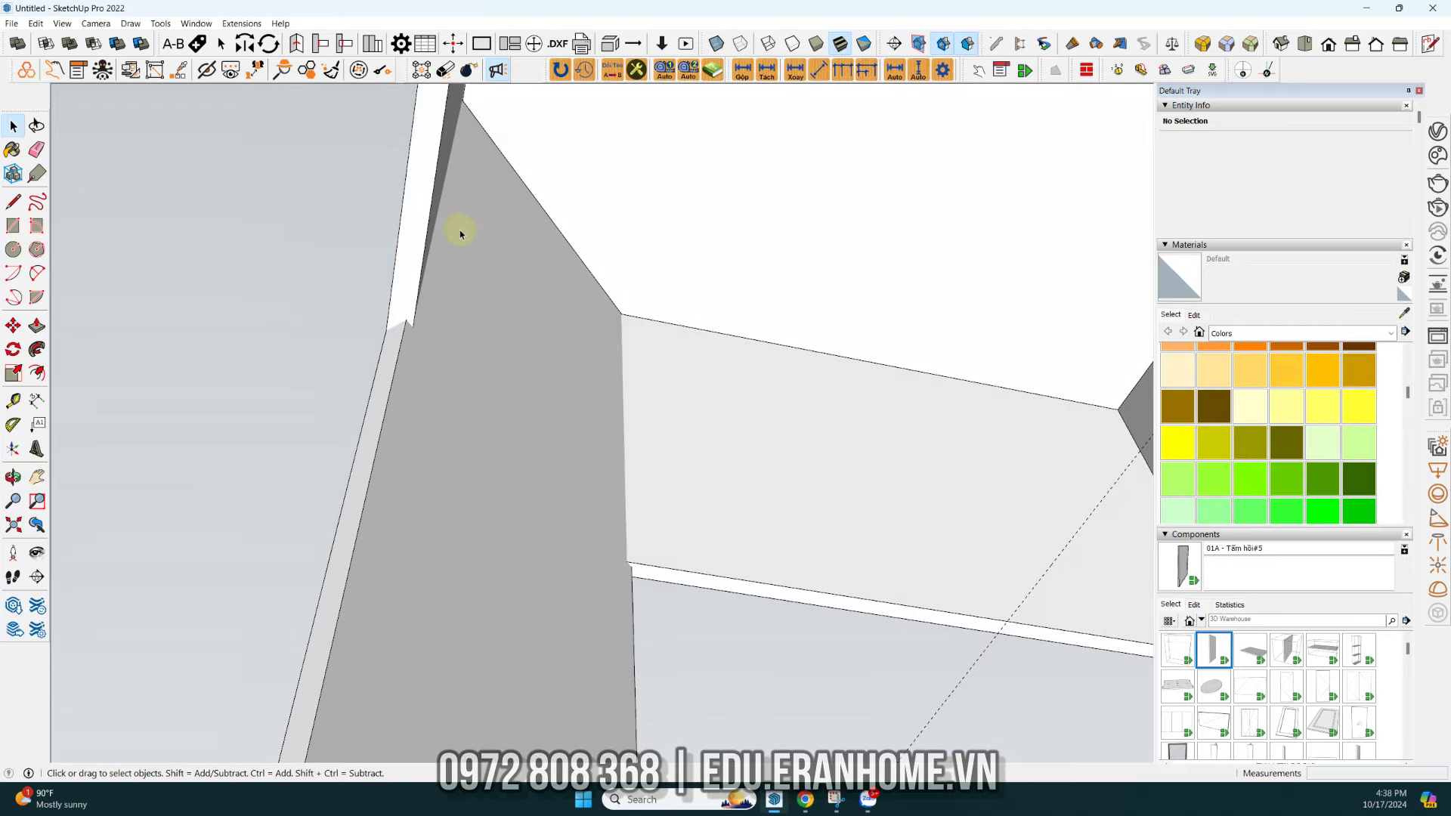
middle_drag(415, 228, 285, 201)
click(321, 350)
scroll(318, 350, up, 1)
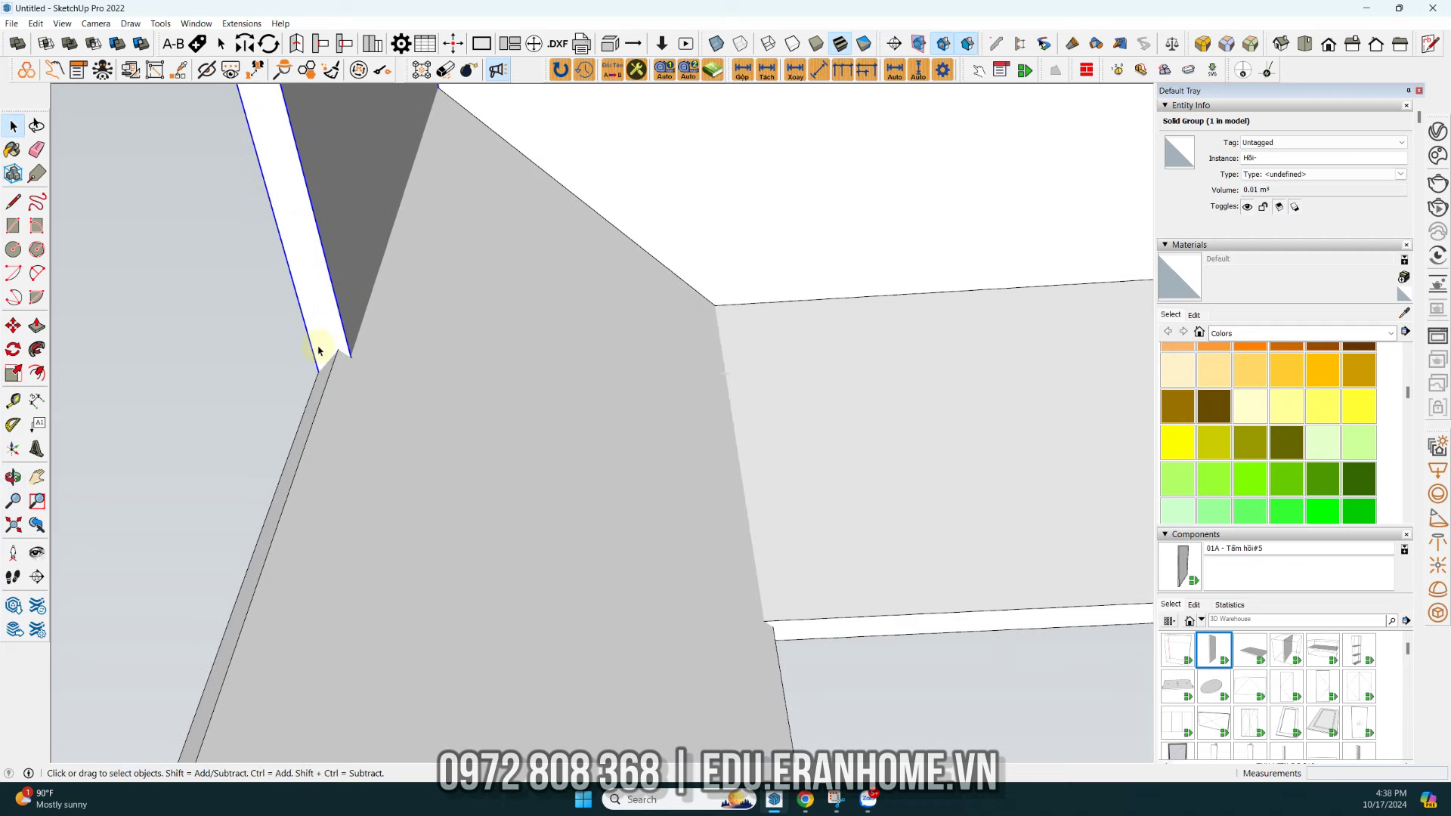
mouse_move(382, 205)
middle_down()
mouse_move(541, 275)
mouse_move(625, 363)
mouse_move(985, 428)
mouse_move(635, 365)
mouse_move(467, 260)
mouse_move(703, 175)
mouse_move(771, 106)
mouse_move(661, 544)
mouse_move(748, 161)
mouse_move(786, 392)
mouse_move(814, 330)
mouse_move(637, 369)
mouse_move(592, 327)
mouse_move(718, 366)
mouse_move(244, 385)
mouse_move(758, 460)
mouse_move(366, 560)
mouse_move(635, 560)
mouse_move(612, 469)
mouse_move(606, 574)
middle_up()
scroll(244, 385, down, 3)
scroll(612, 467, up, 2)
key(t)
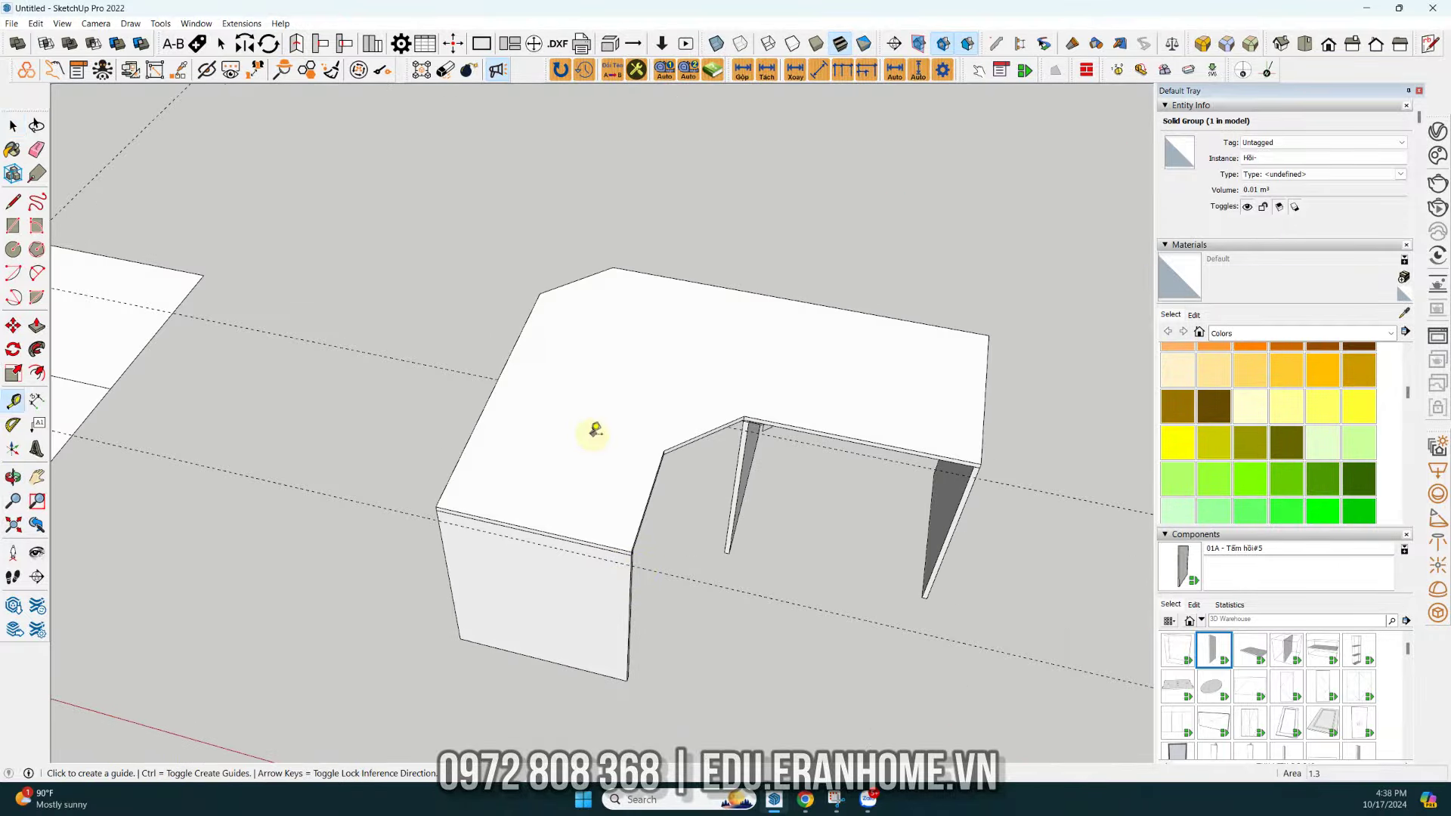
- Place guides across the L-shaped desktop from its front and right edges
click(532, 527)
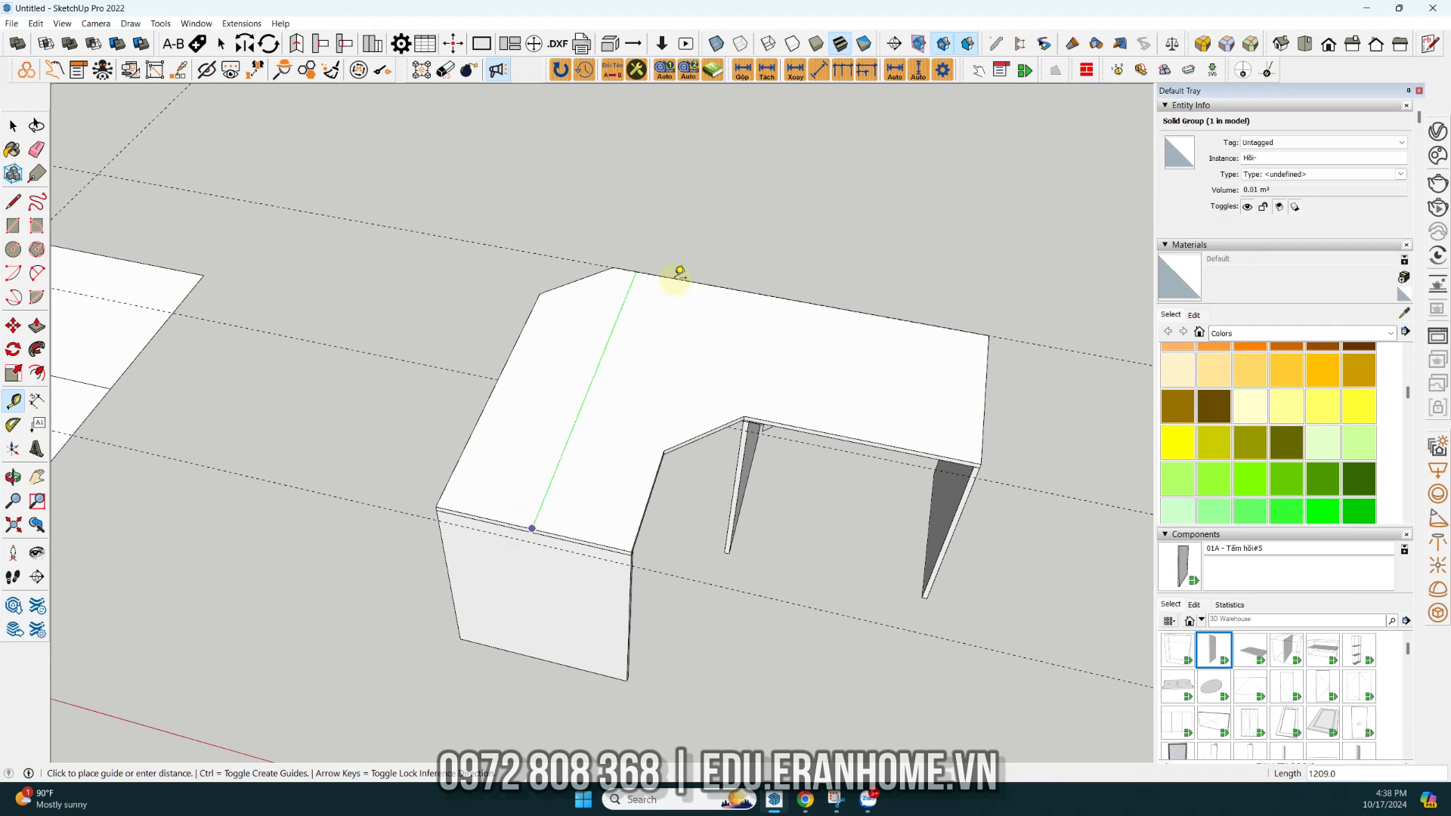
click(680, 272)
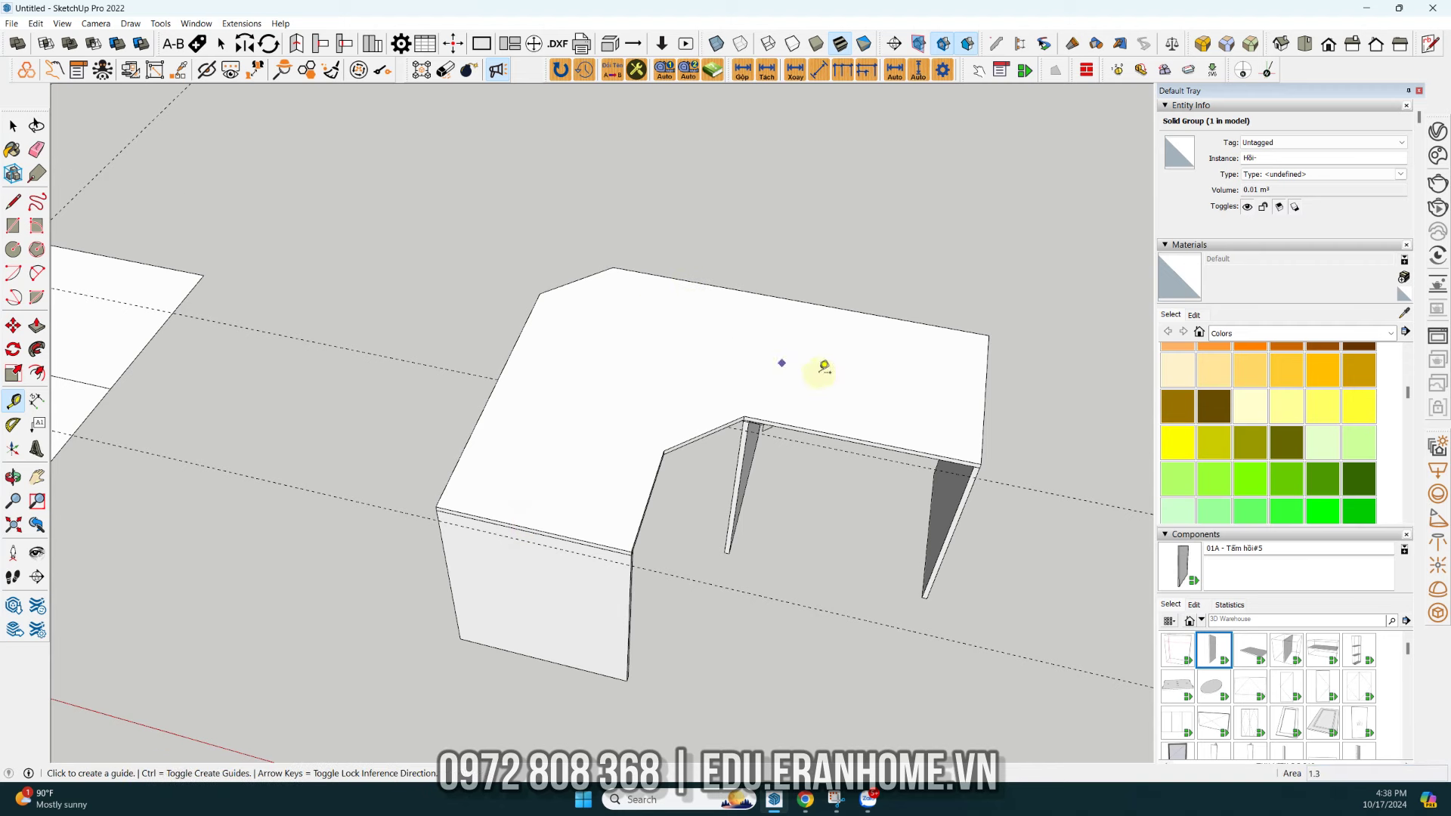
click(984, 399)
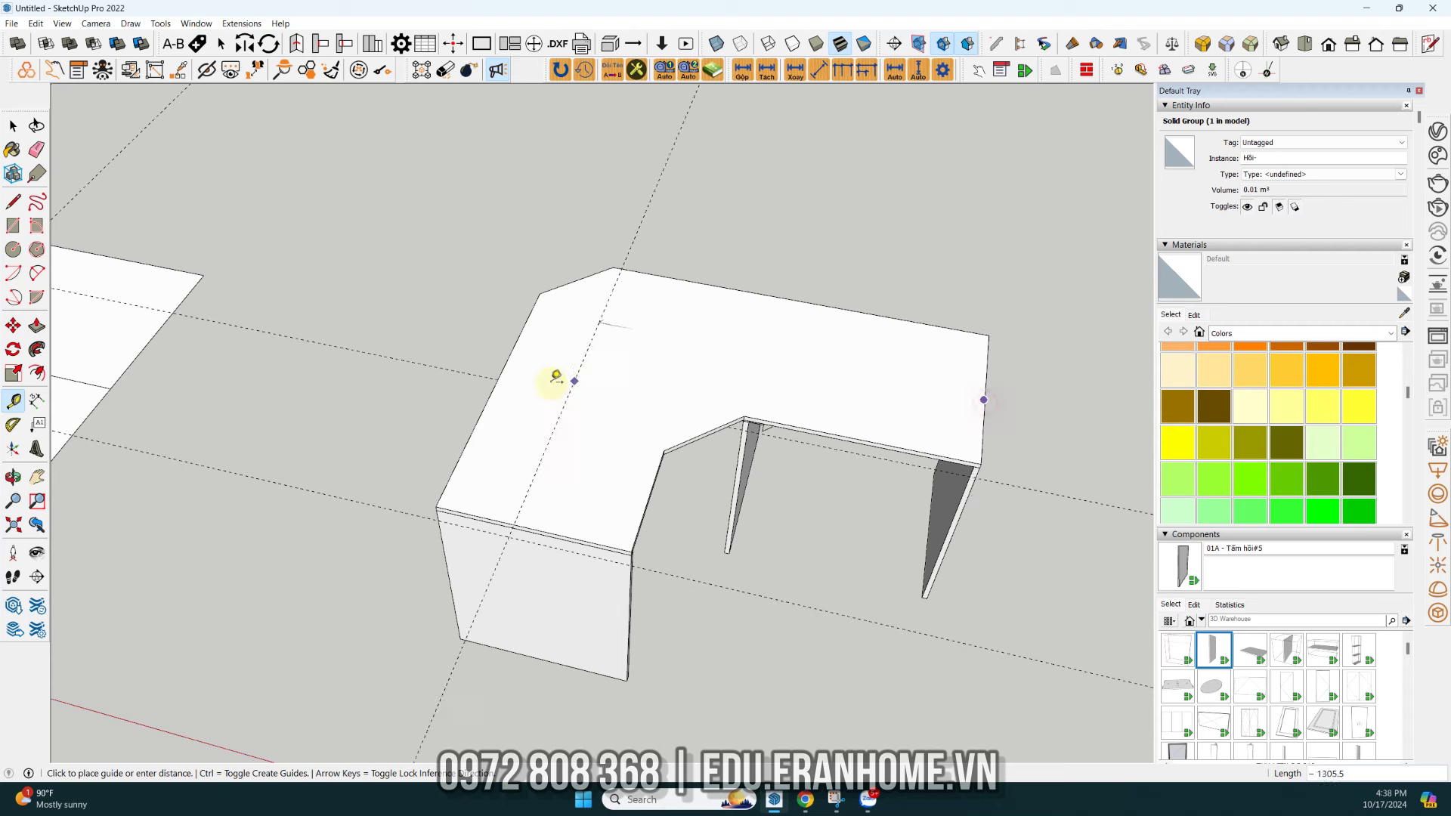
click(511, 356)
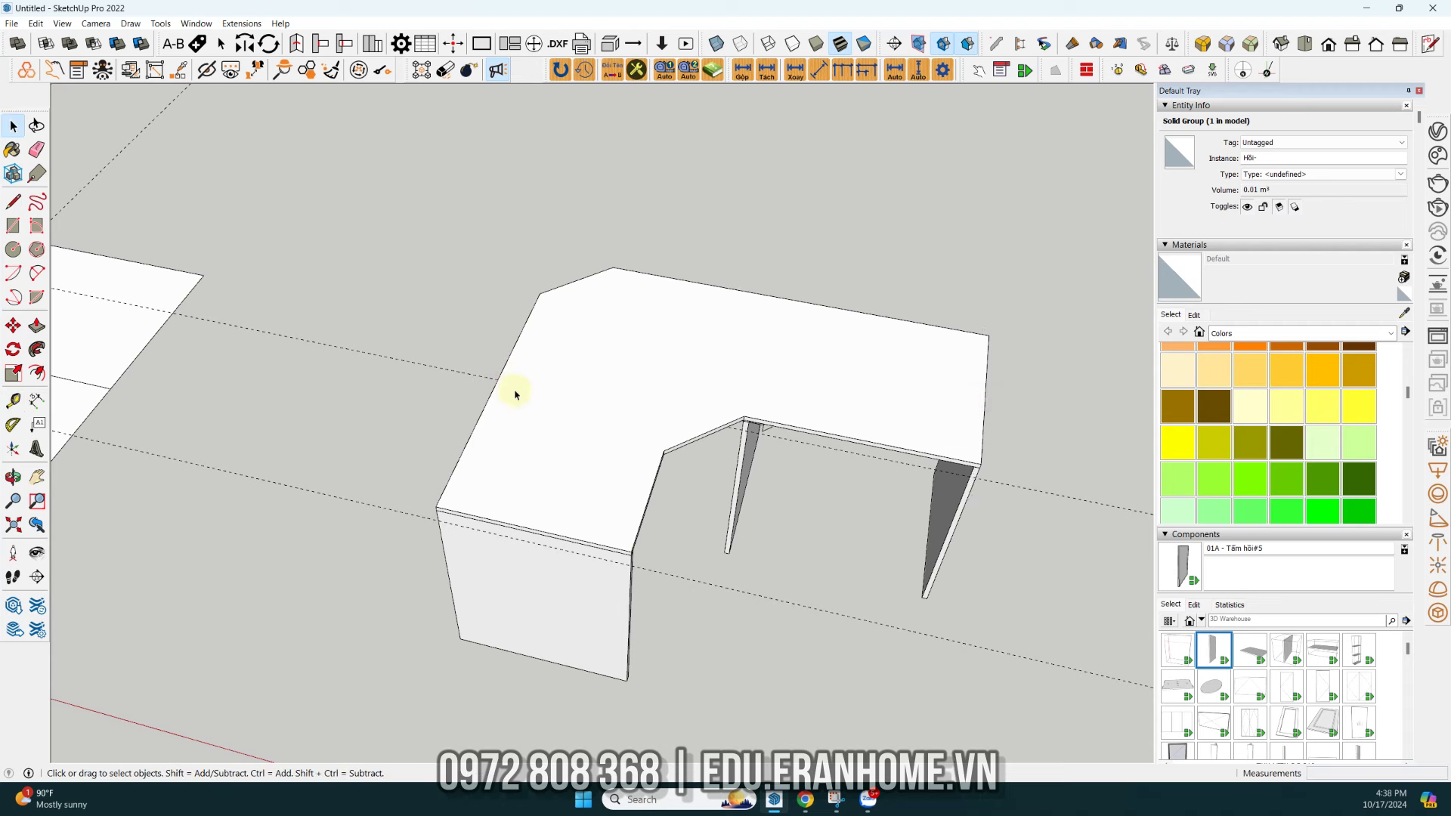
click(512, 352)
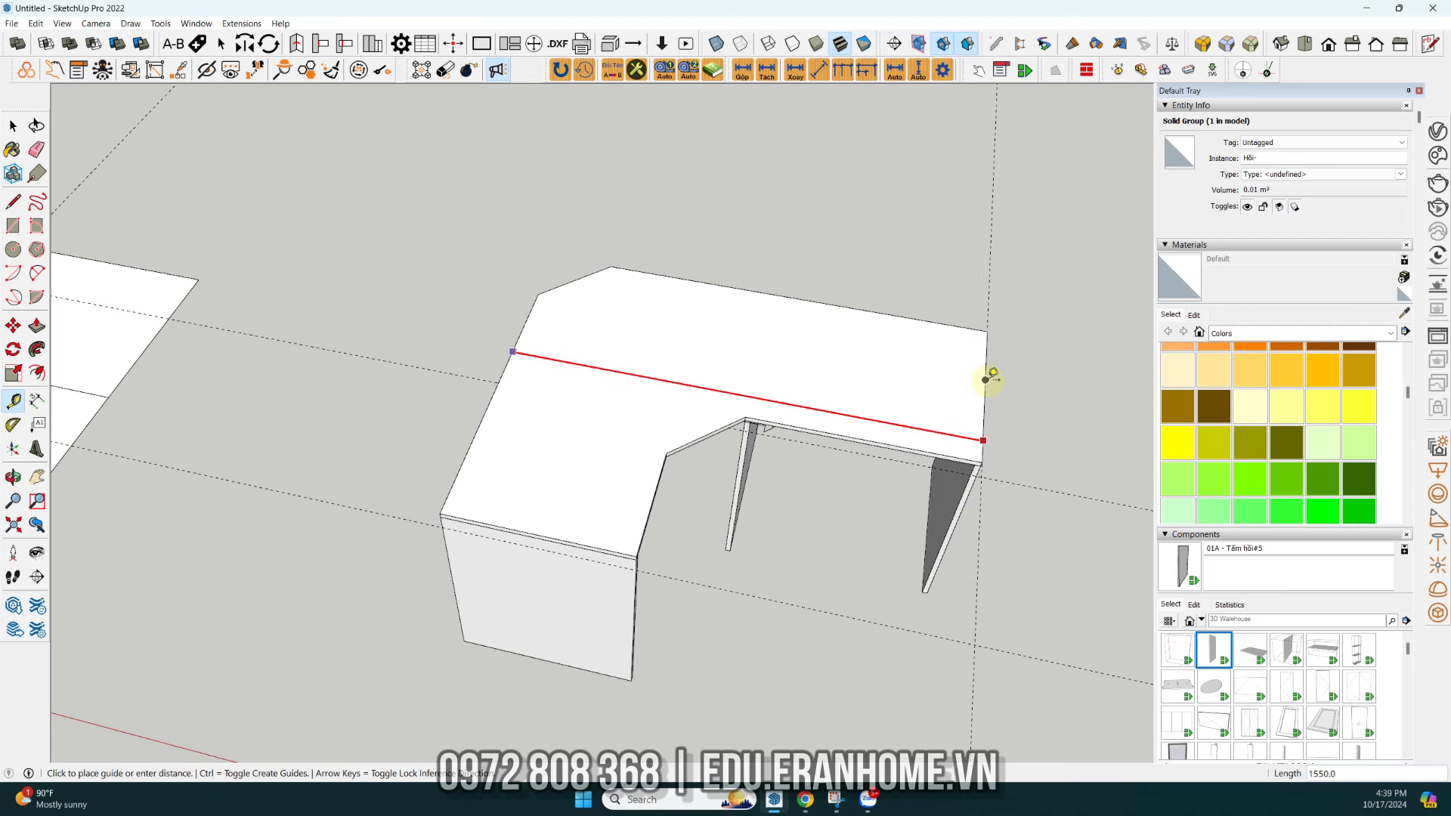
middle_drag(986, 376, 583, 301)
key(space)
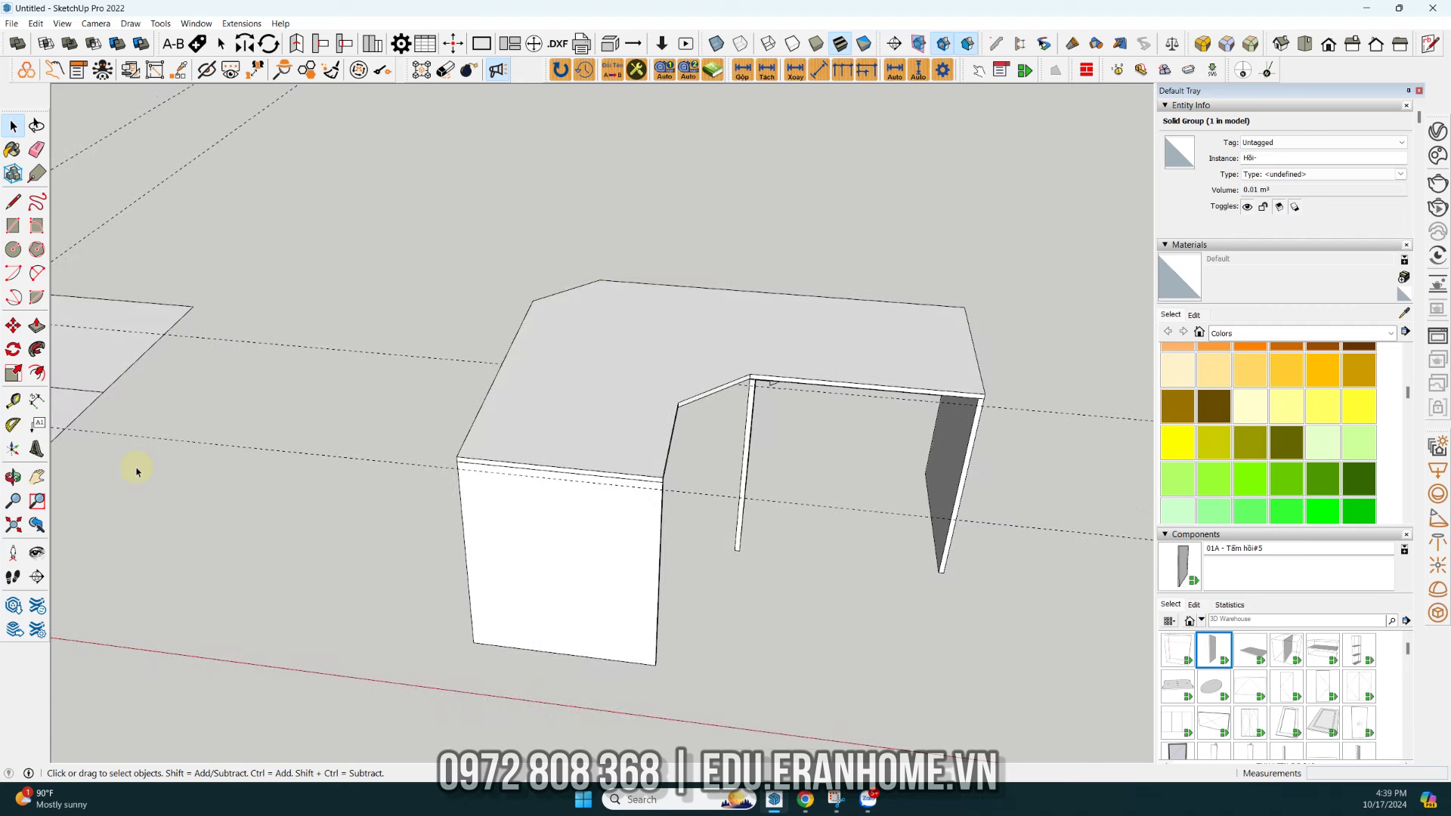
- Measure the side leg's height from its bottom edge, reading 747.0 instead of 750
click(45, 403)
click(457, 459)
key(space)
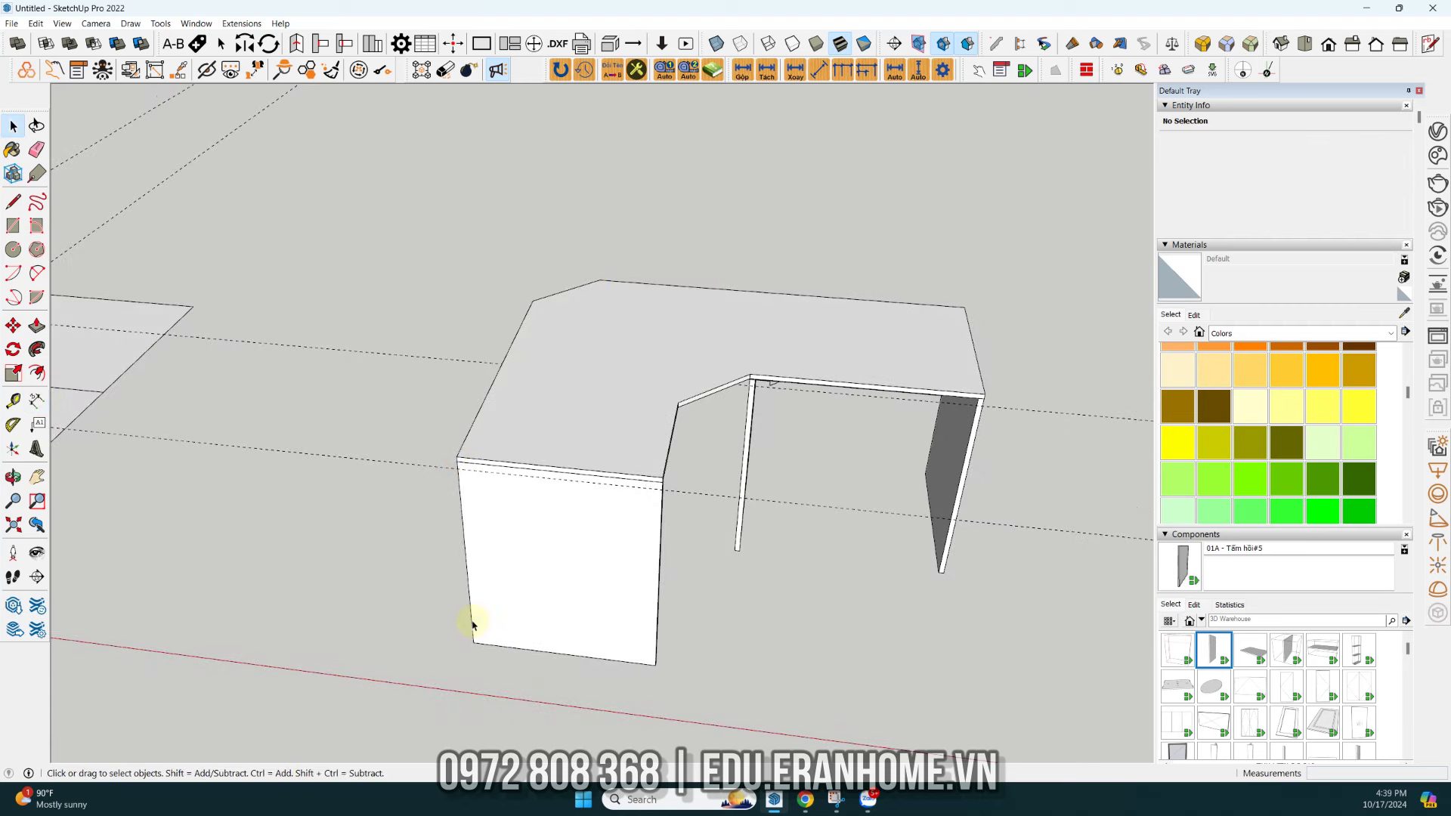
scroll(469, 615, up, 2)
scroll(480, 557, up, 1)
scroll(469, 593, up, 2)
key(t)
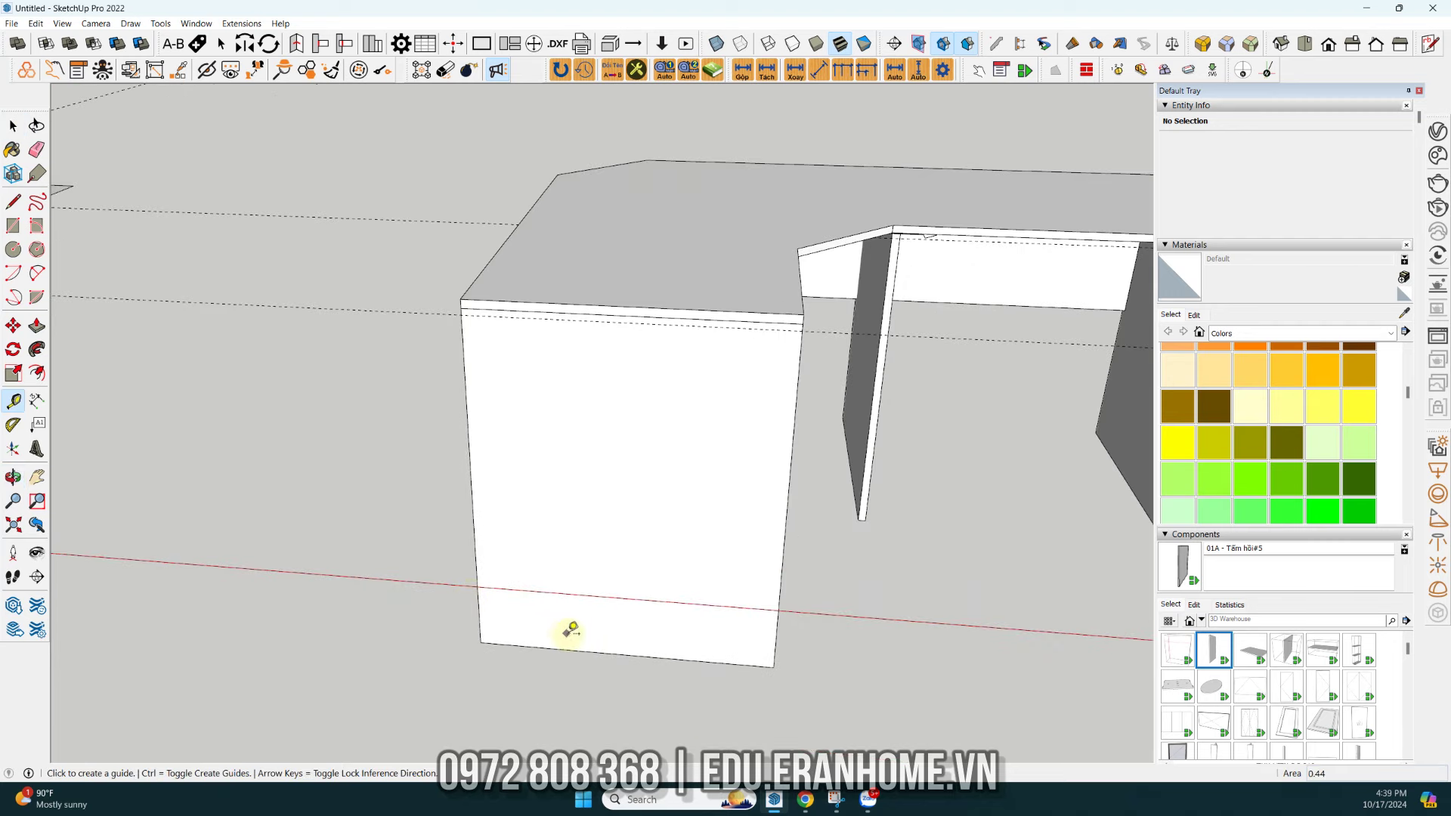
click(576, 648)
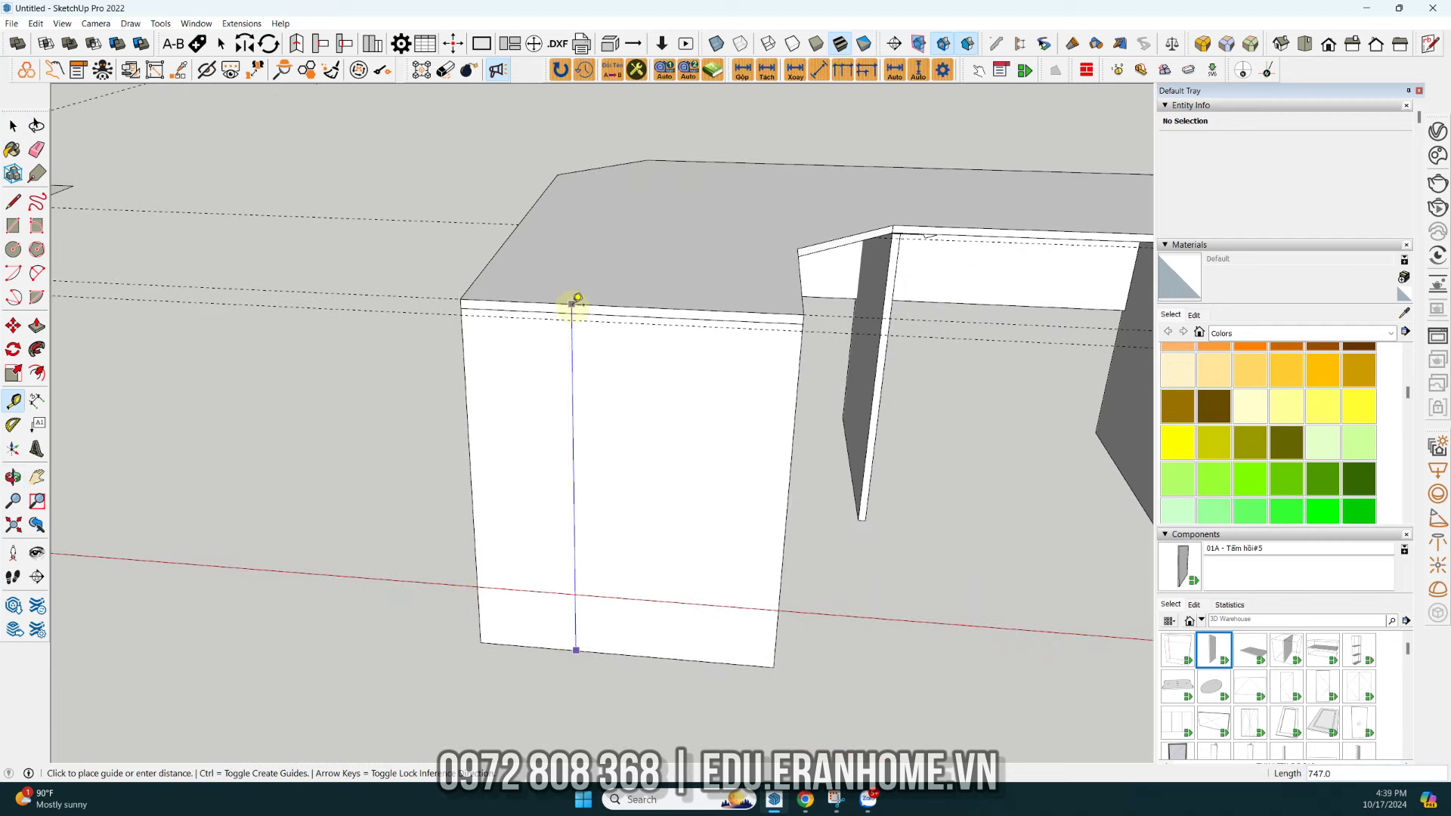
key(space)
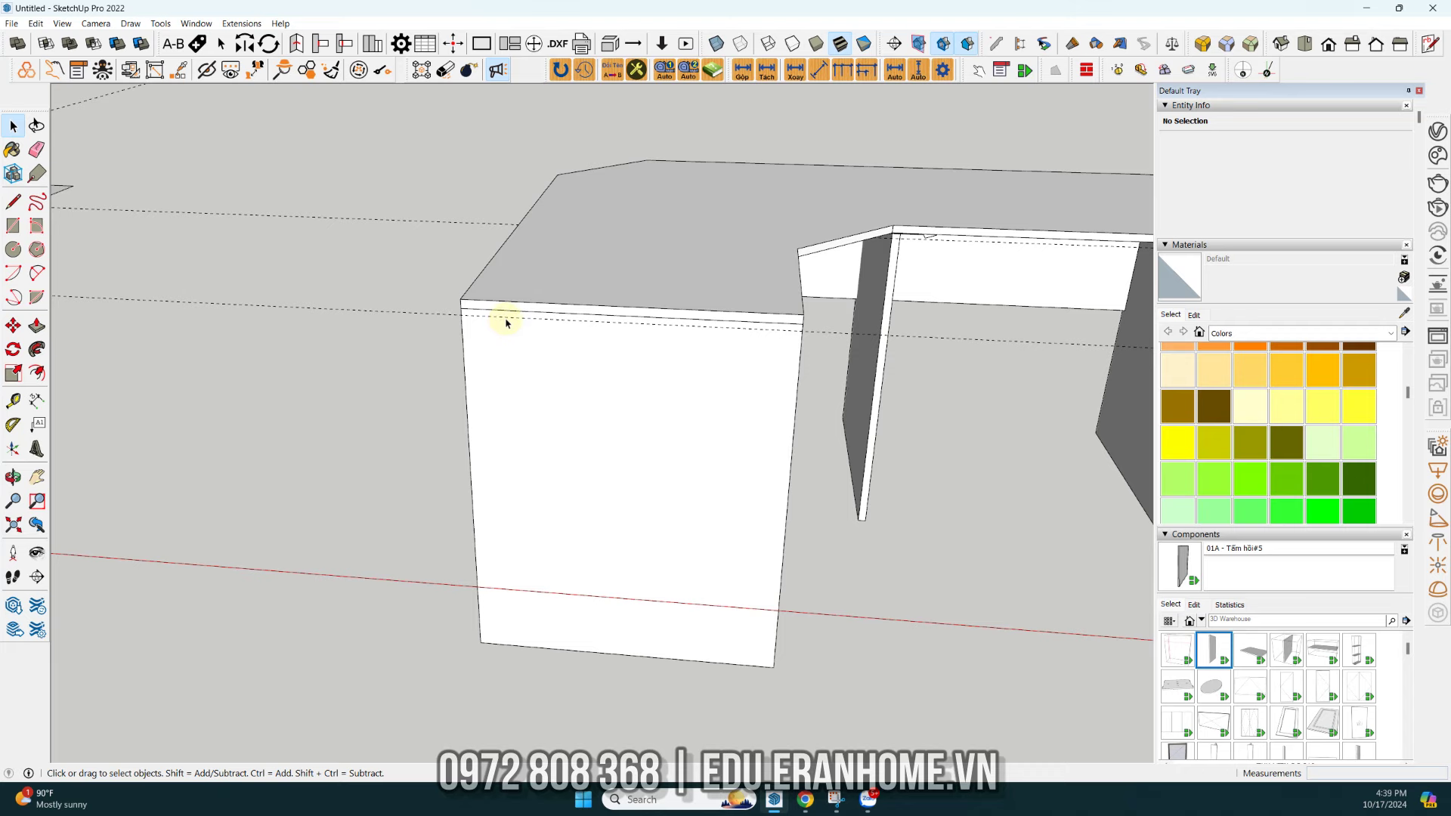
mouse_move(507, 336)
middle_down()
mouse_move(567, 175)
mouse_move(569, 249)
mouse_move(744, 335)
mouse_move(541, 333)
mouse_move(569, 337)
middle_up()
click(745, 335)
- Push/Pull the front panel's bottom face down by 3
scroll(559, 366, up, 2)
scroll(548, 368, up, 2)
click(549, 368)
scroll(550, 370, up, 1)
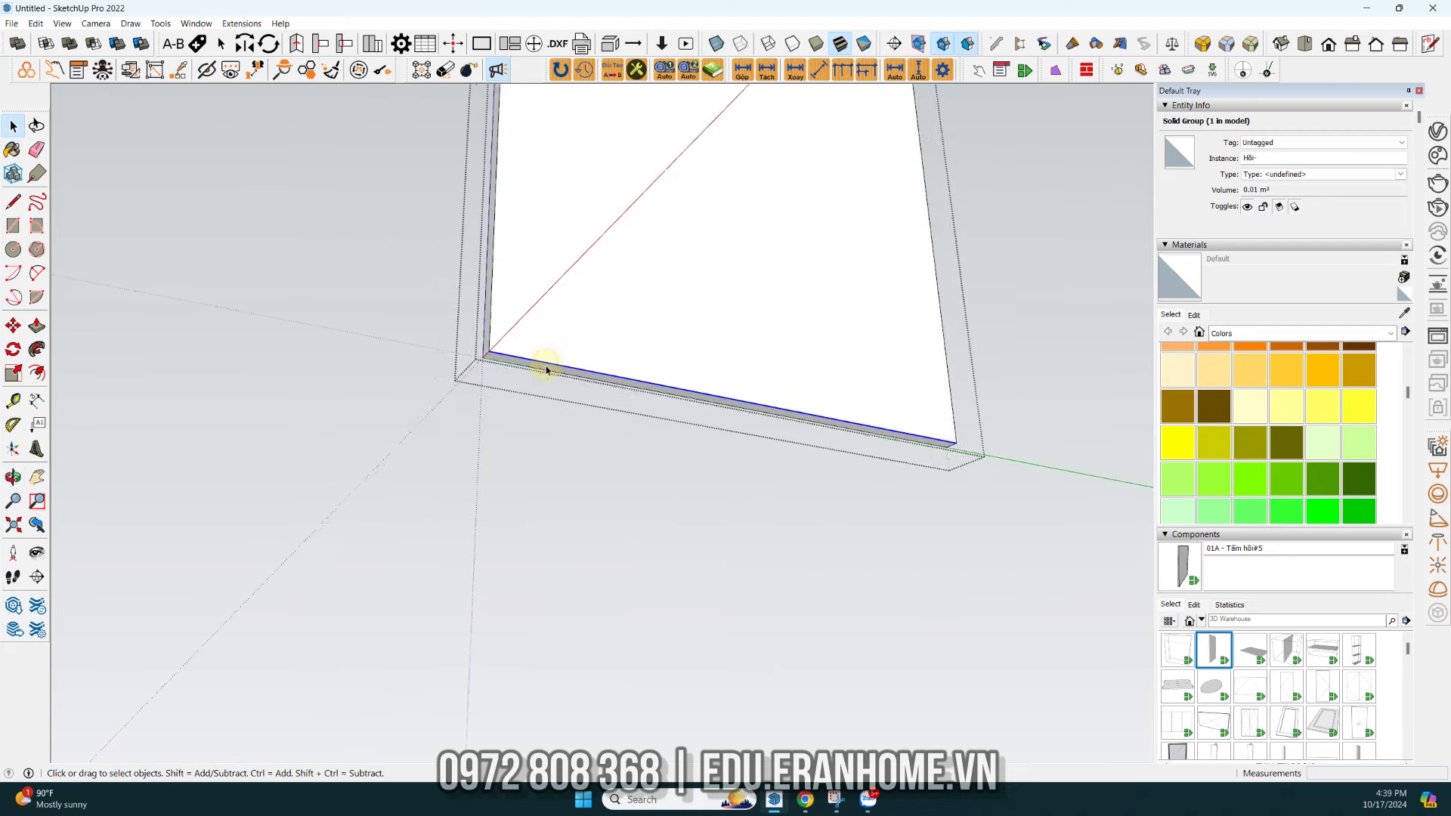
scroll(559, 386, up, 1)
key(p)
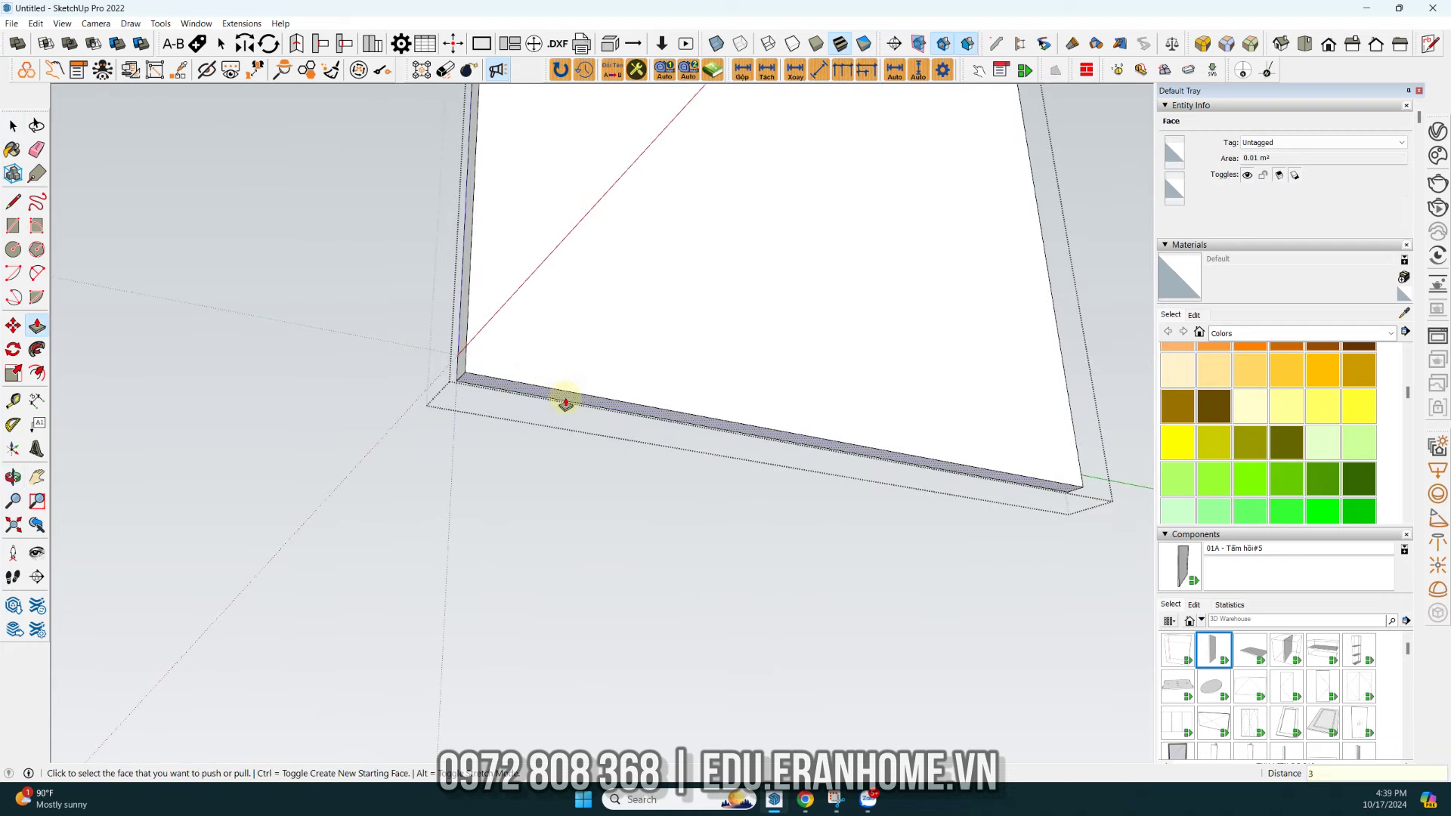
key(space)
scroll(567, 397, down, 3)
scroll(572, 391, down, 2)
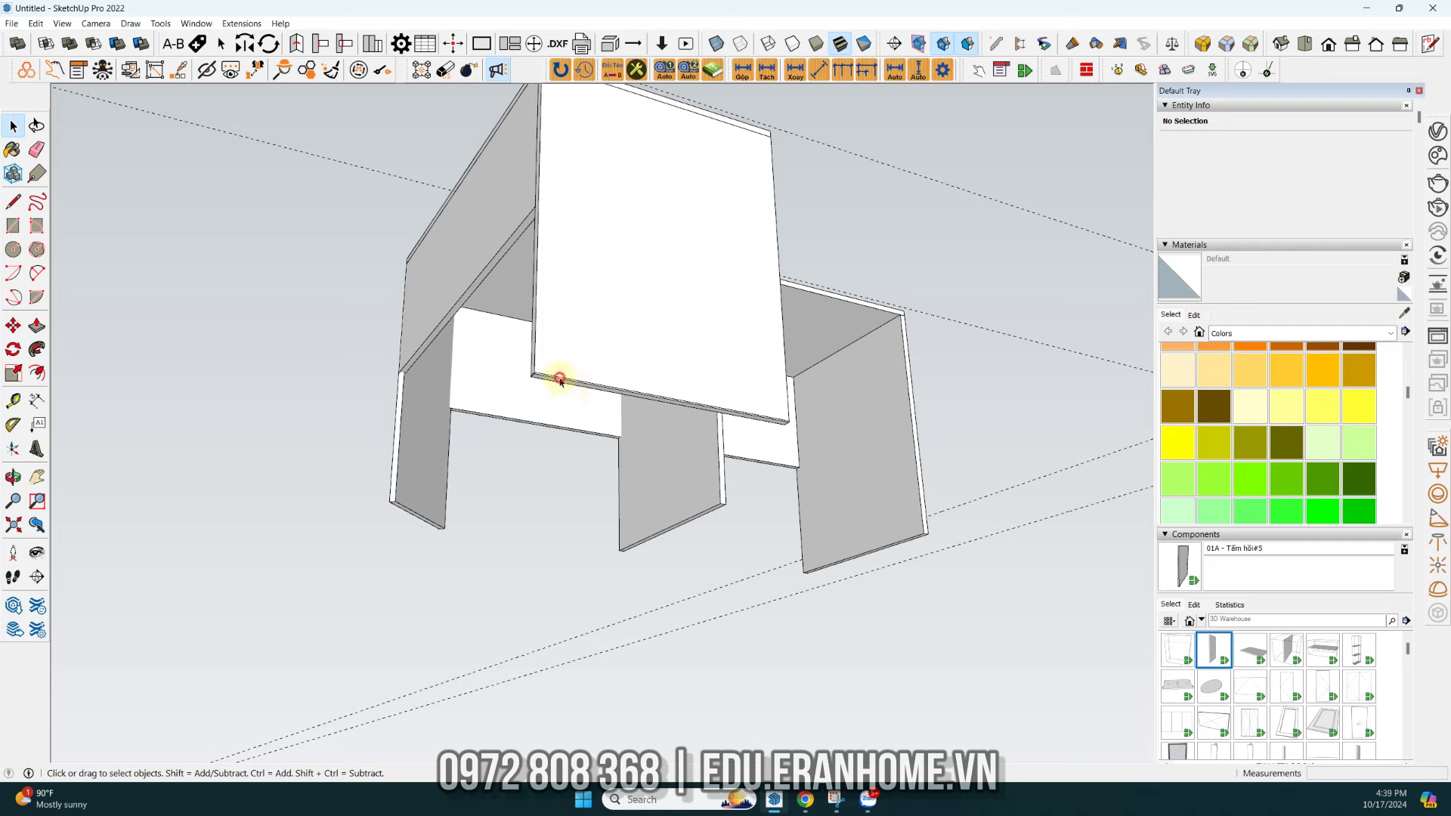
- Reselect the front panel and choose an option from its right-click menu
click(559, 378)
scroll(560, 379, up, 1)
scroll(544, 379, up, 1)
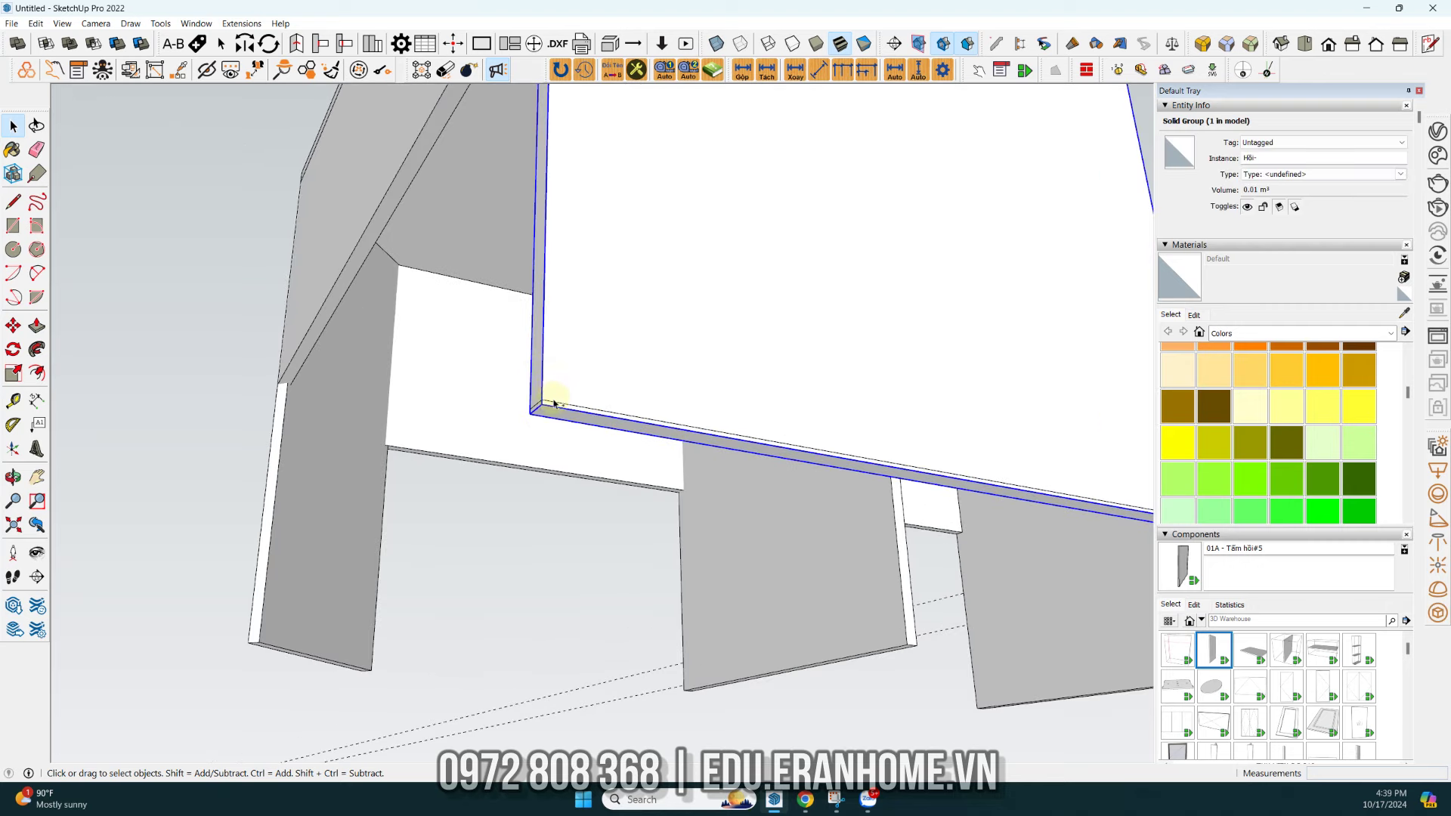
scroll(554, 403, up, 1)
right_click(551, 411)
click(462, 542)
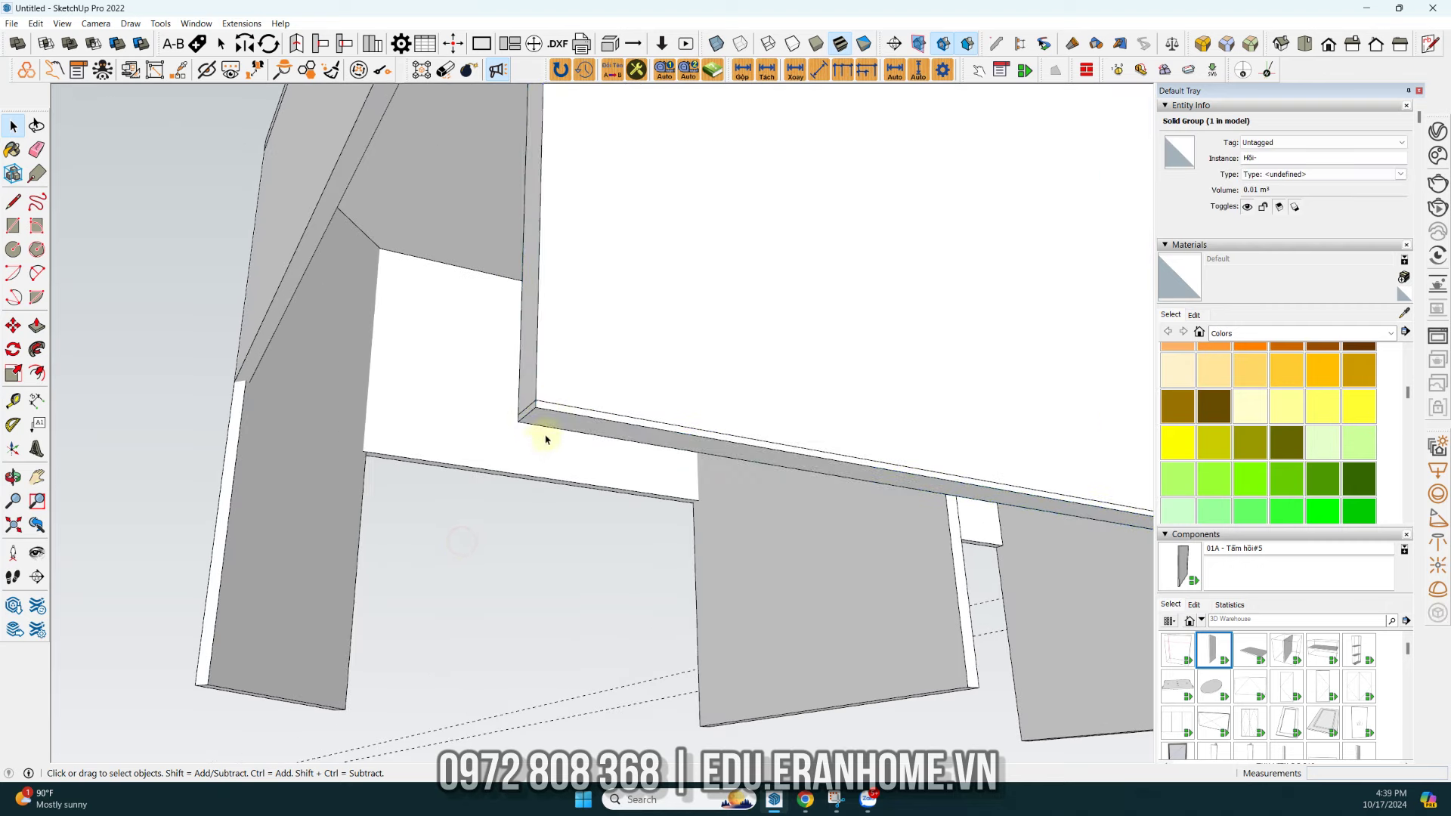
- Select the edge strip and leg panels and Scale them downward along blue
click(542, 403)
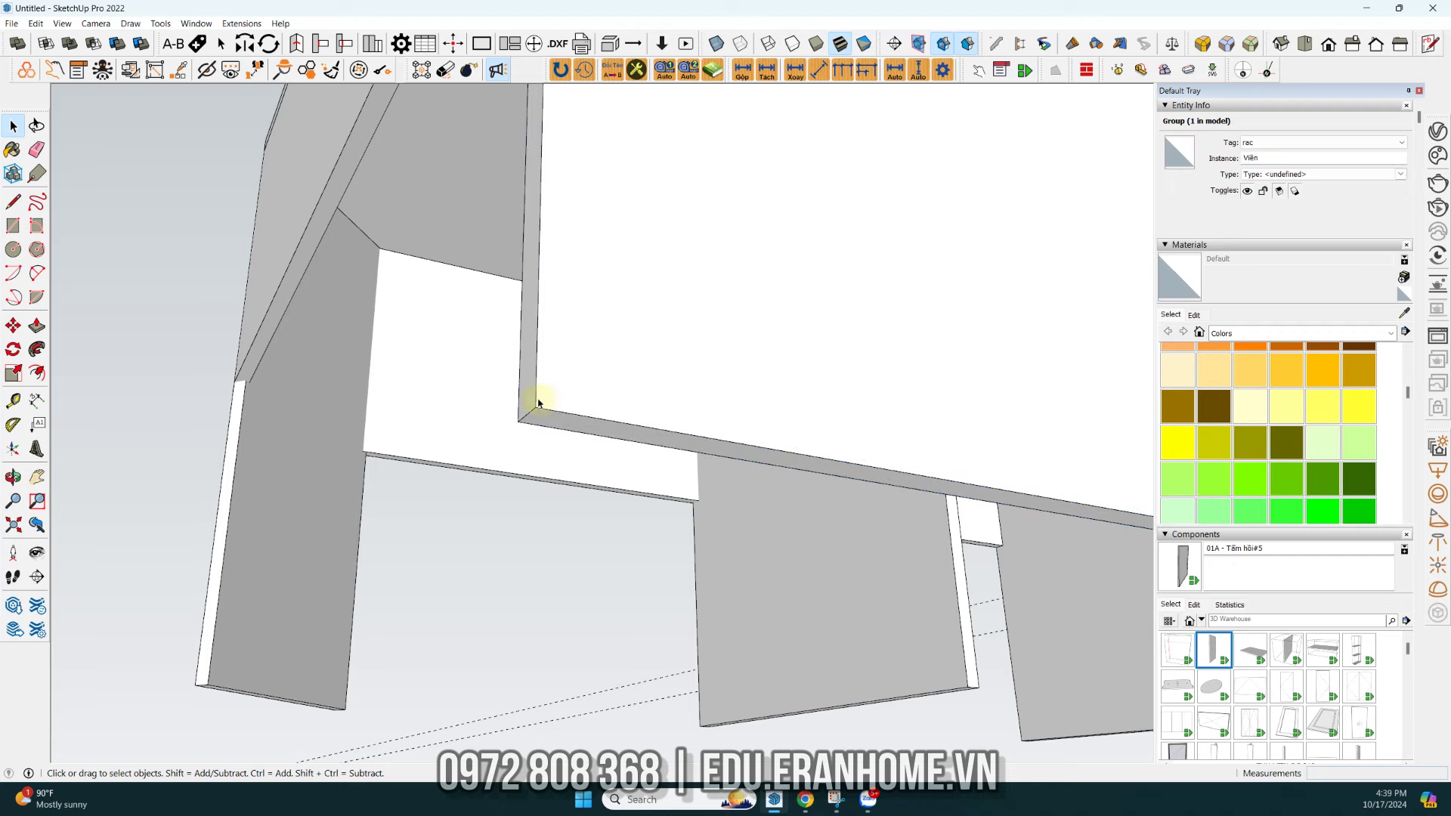
scroll(541, 400, down, 3)
scroll(453, 416, down, 2)
click(599, 454)
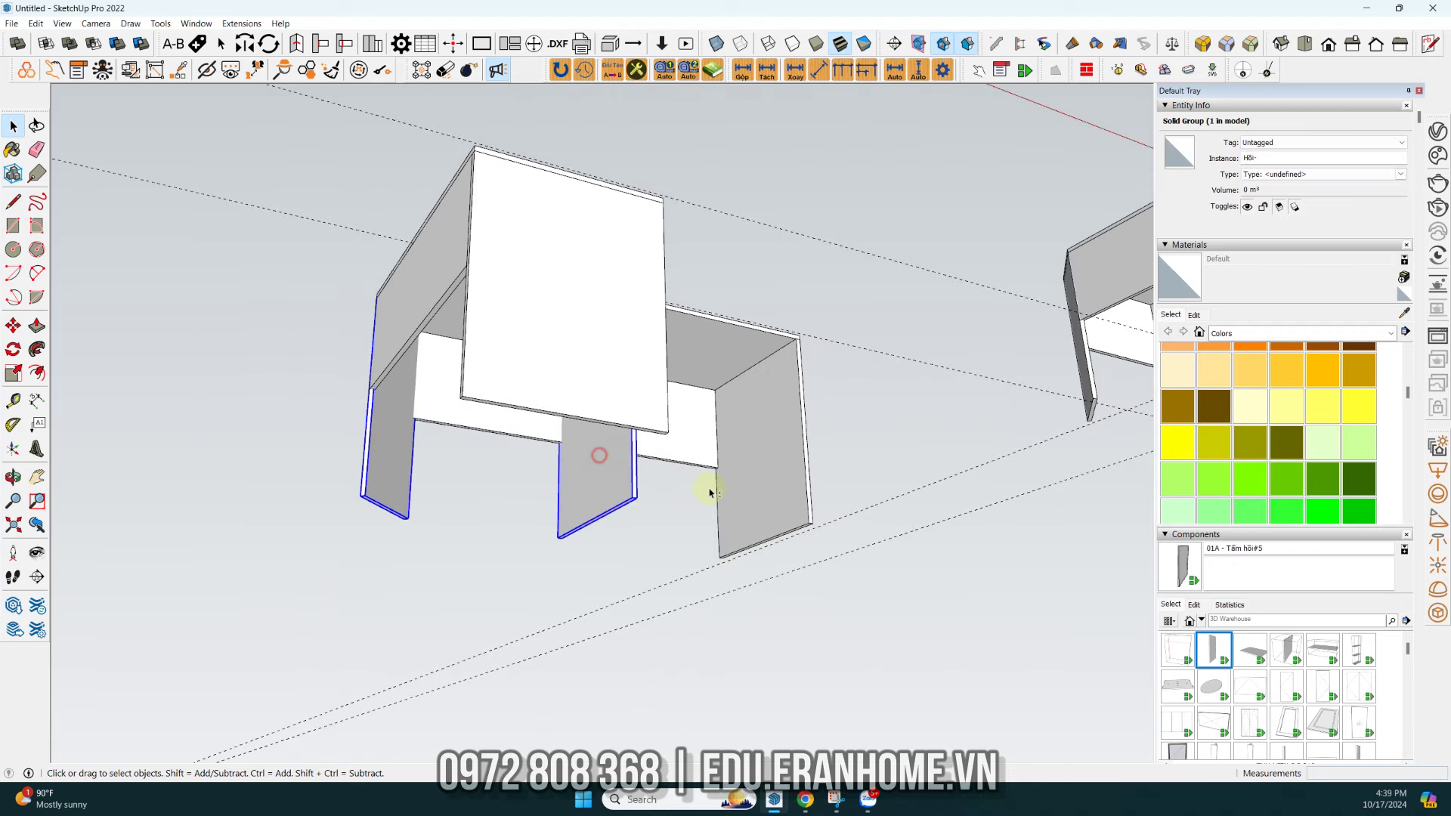
key(s)
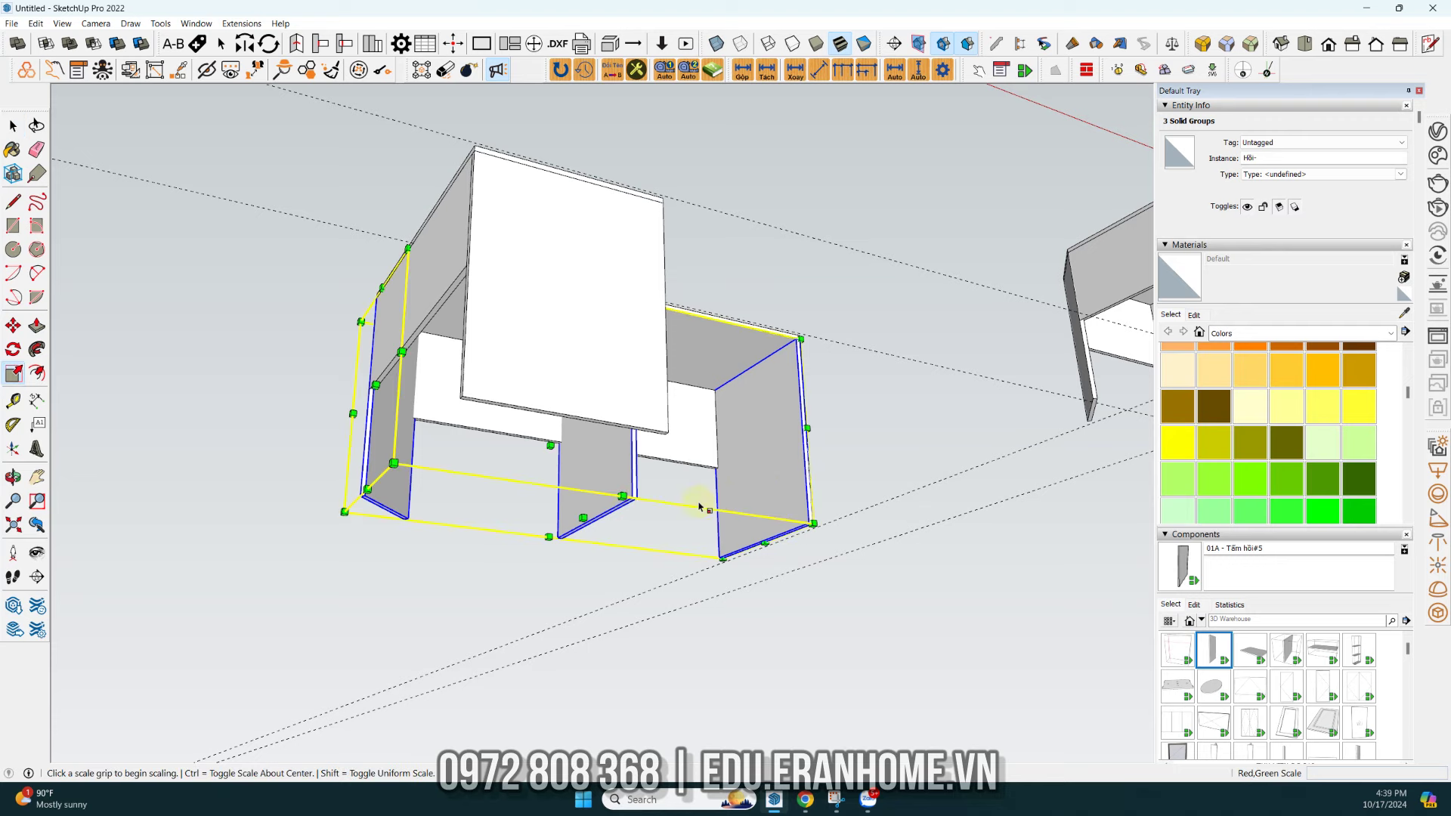
click(585, 516)
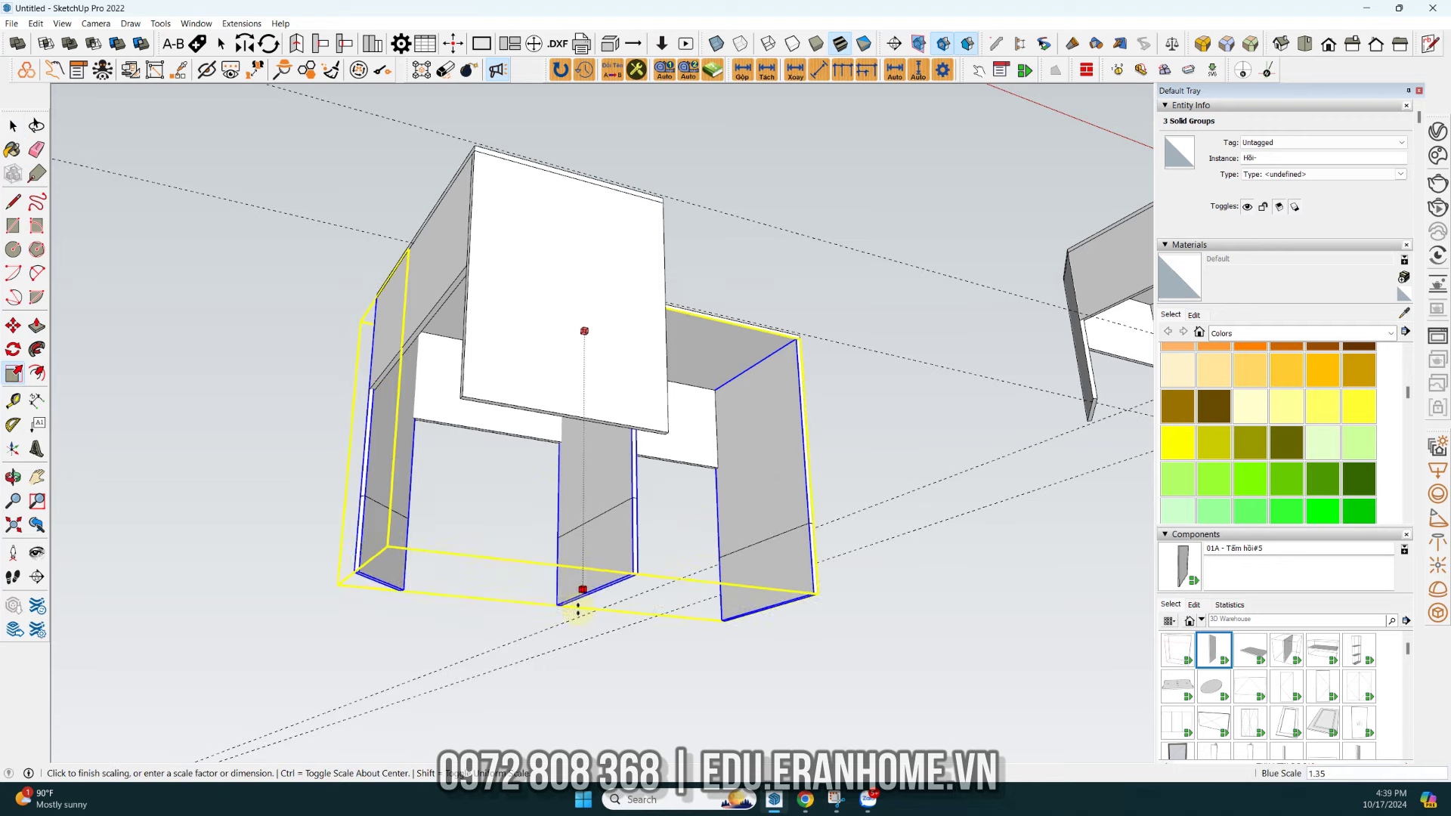
click(583, 518)
key(space)
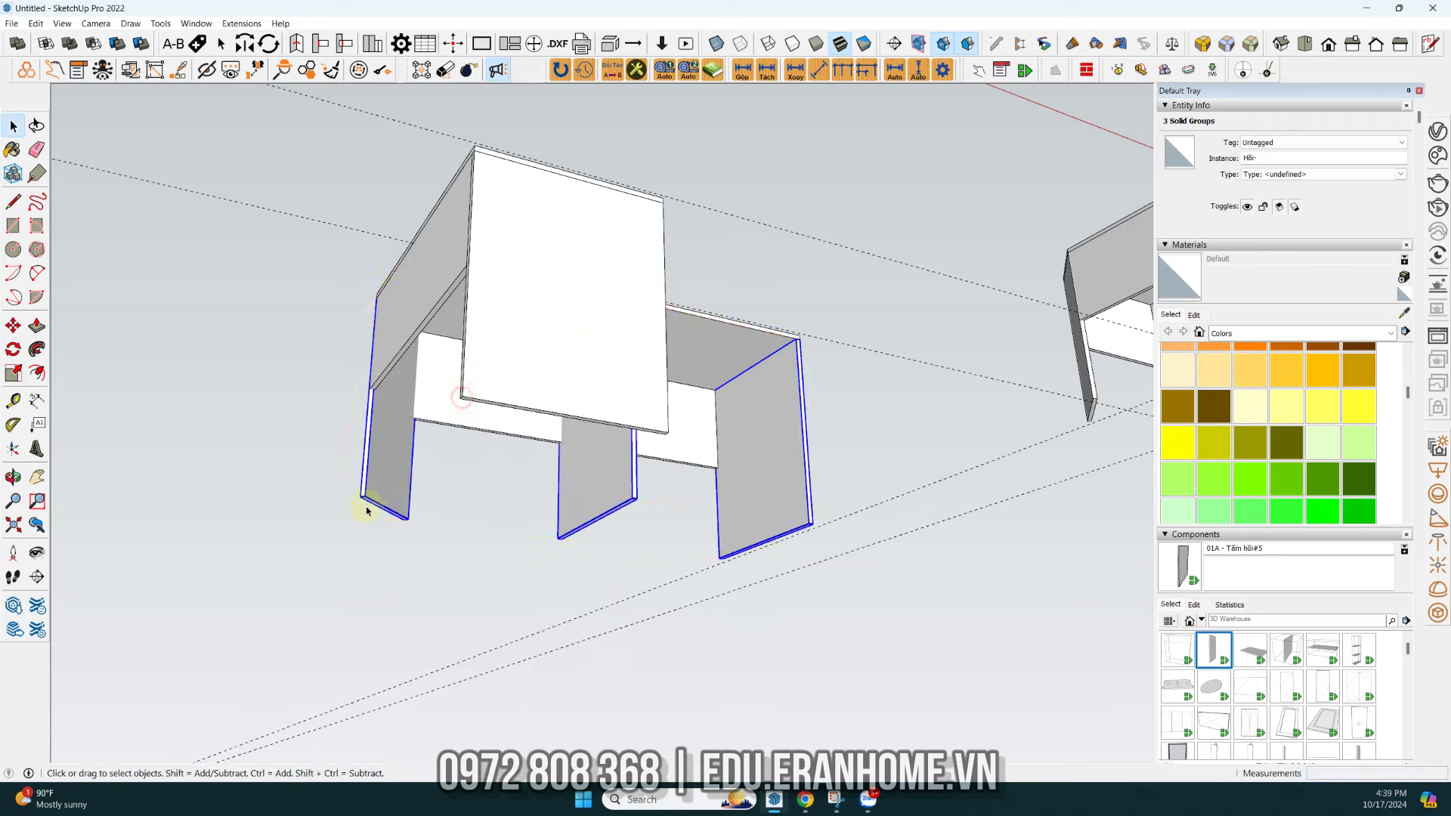
- Inspect the stretched left leg panel from below
scroll(397, 483, up, 4)
scroll(399, 460, up, 2)
scroll(396, 476, up, 3)
click(383, 515)
scroll(383, 517, down, 3)
scroll(727, 517, up, 2)
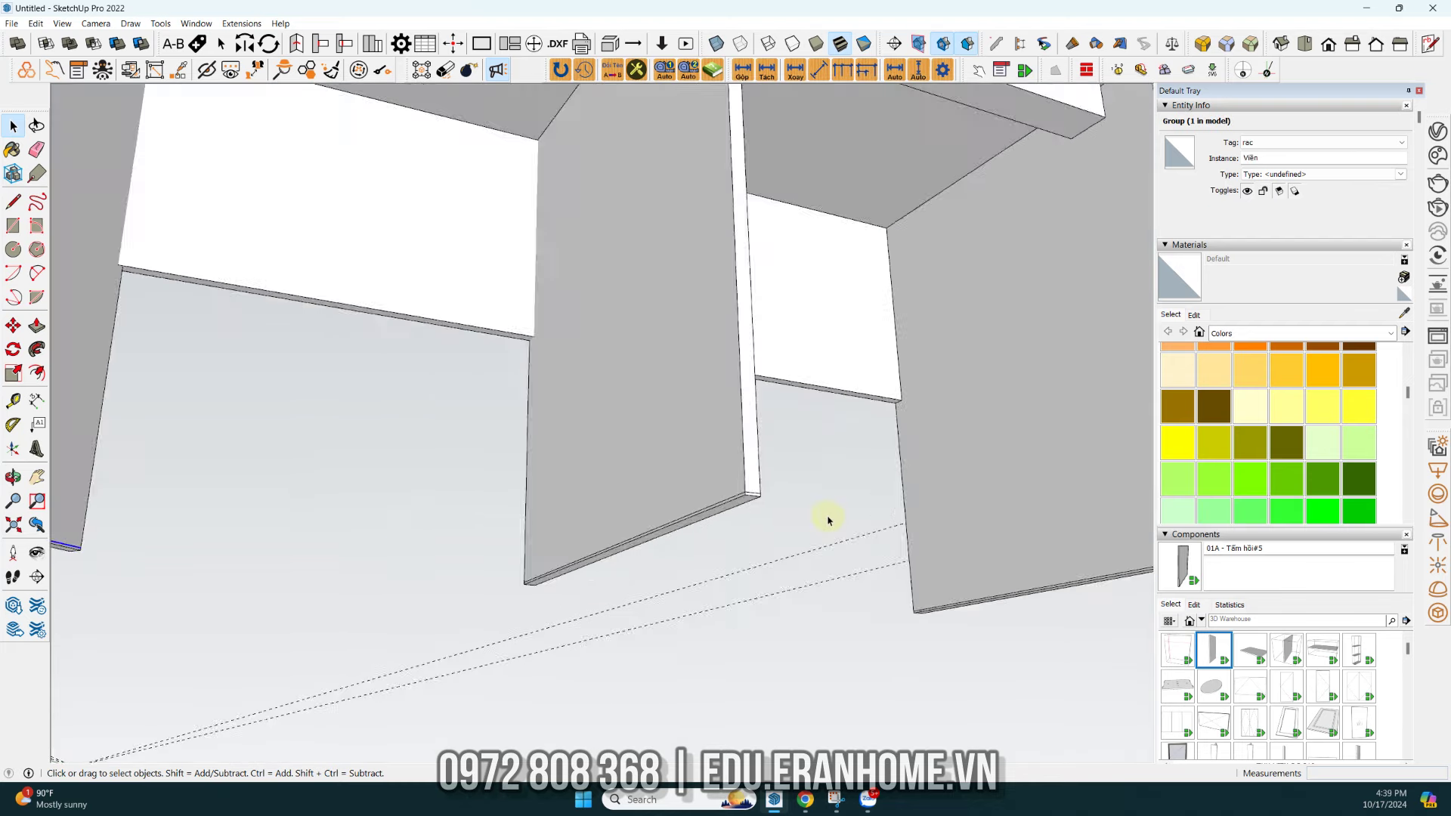
scroll(824, 514, up, 2)
scroll(809, 505, down, 1)
click(712, 482)
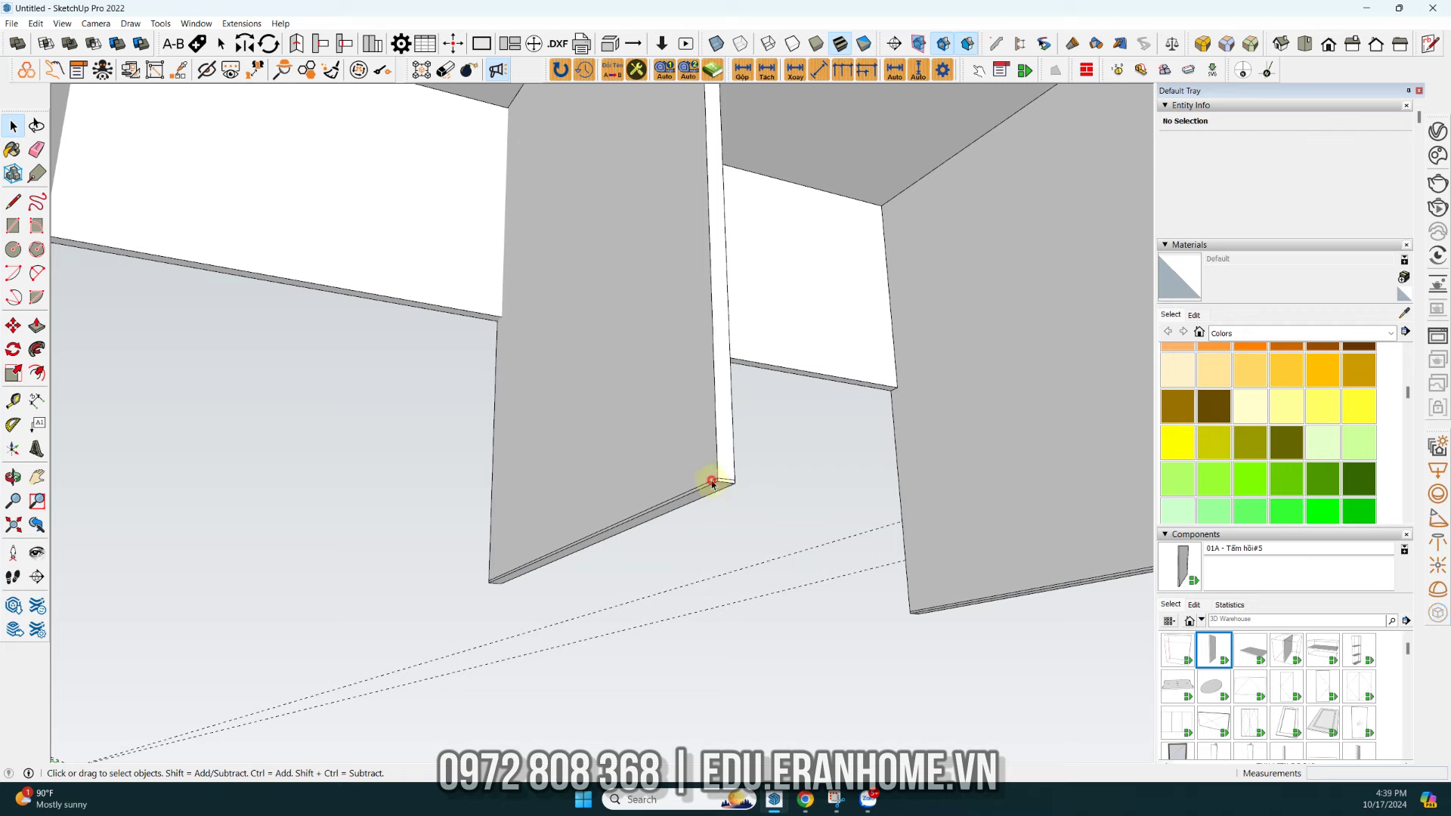
- Check the leg's edge strip, then view the whole L-shaped desk
scroll(637, 474, down, 2)
click(841, 482)
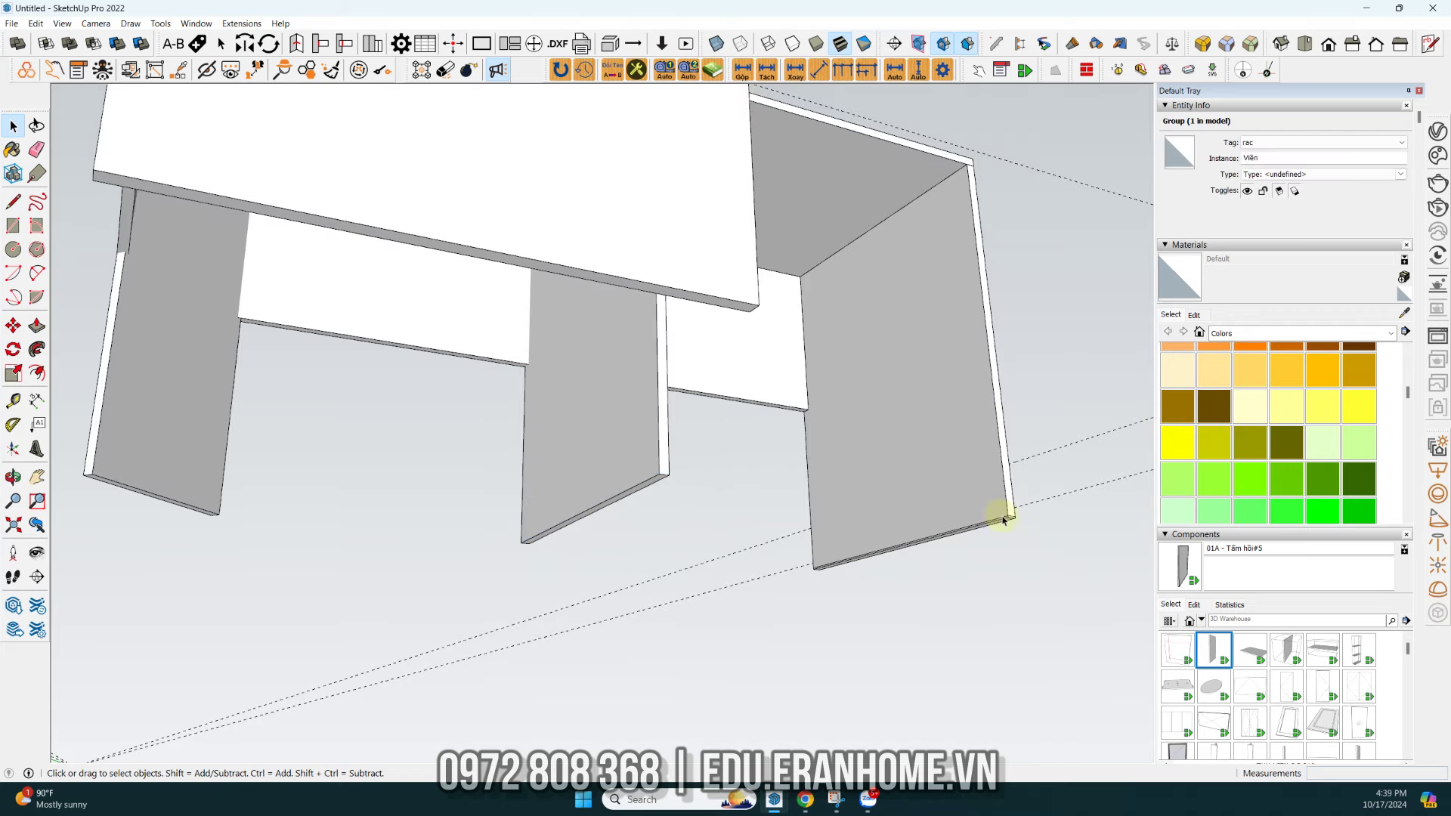
click(1002, 520)
scroll(1002, 520, up, 3)
scroll(793, 438, down, 3)
scroll(794, 438, down, 3)
mouse_move(794, 437)
middle_down()
mouse_move(642, 337)
mouse_move(852, 584)
mouse_move(573, 638)
mouse_move(331, 584)
middle_up()
- Add a 750.0 height dimension along the desk's front corner edge, placed beside it
click(33, 405)
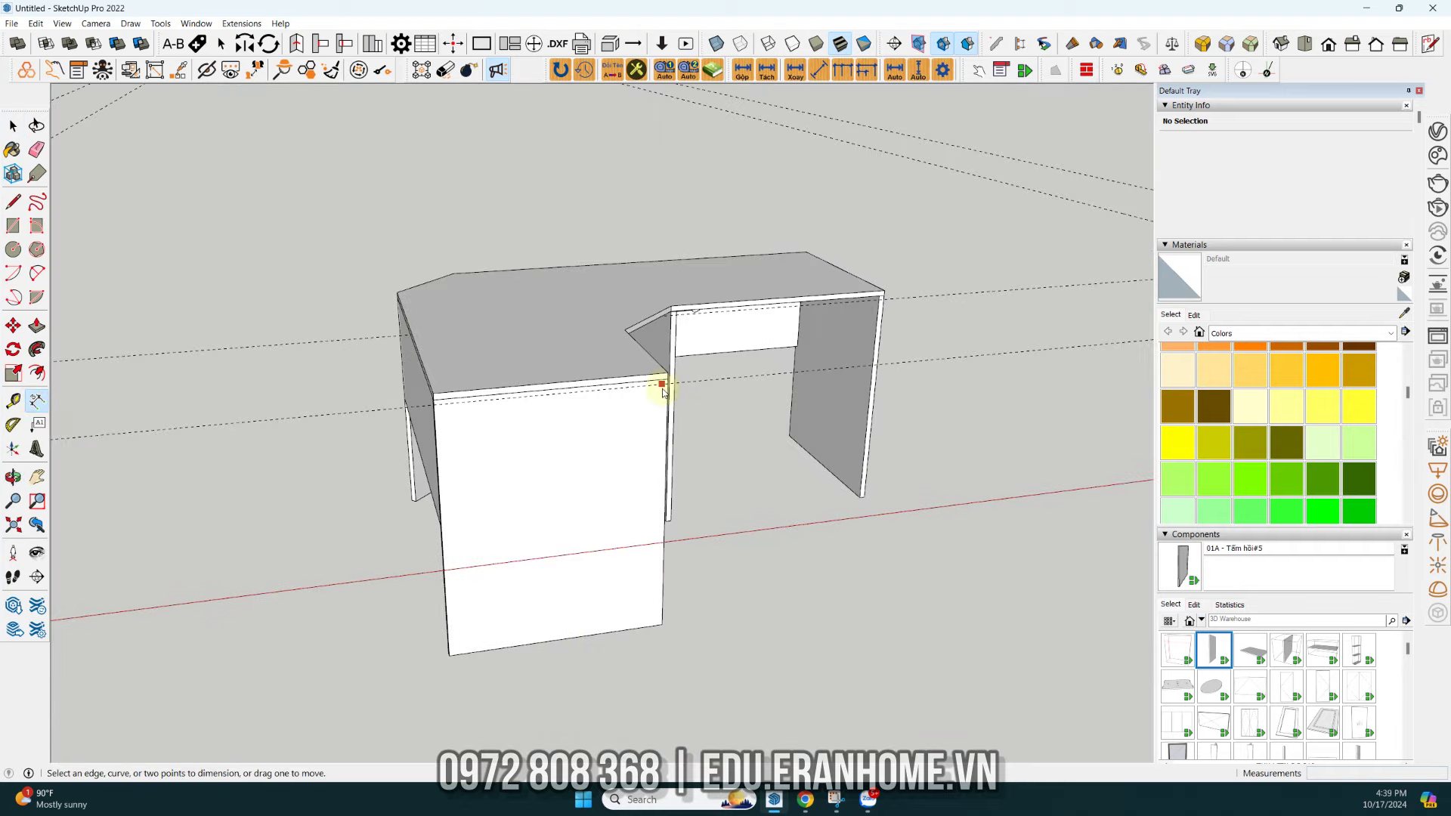
click(668, 372)
click(666, 624)
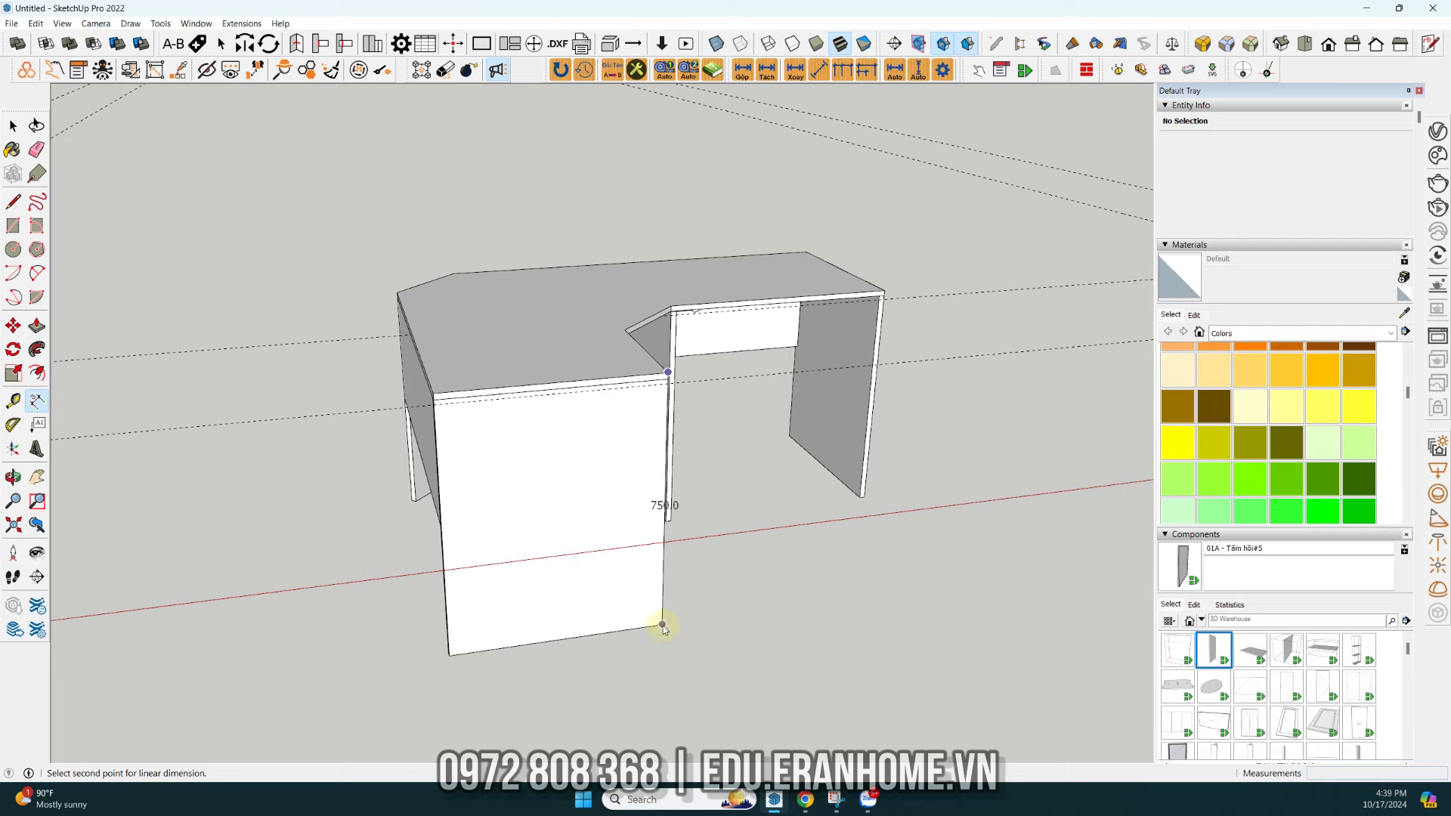
click(725, 628)
middle_drag(703, 569, 247, 629)
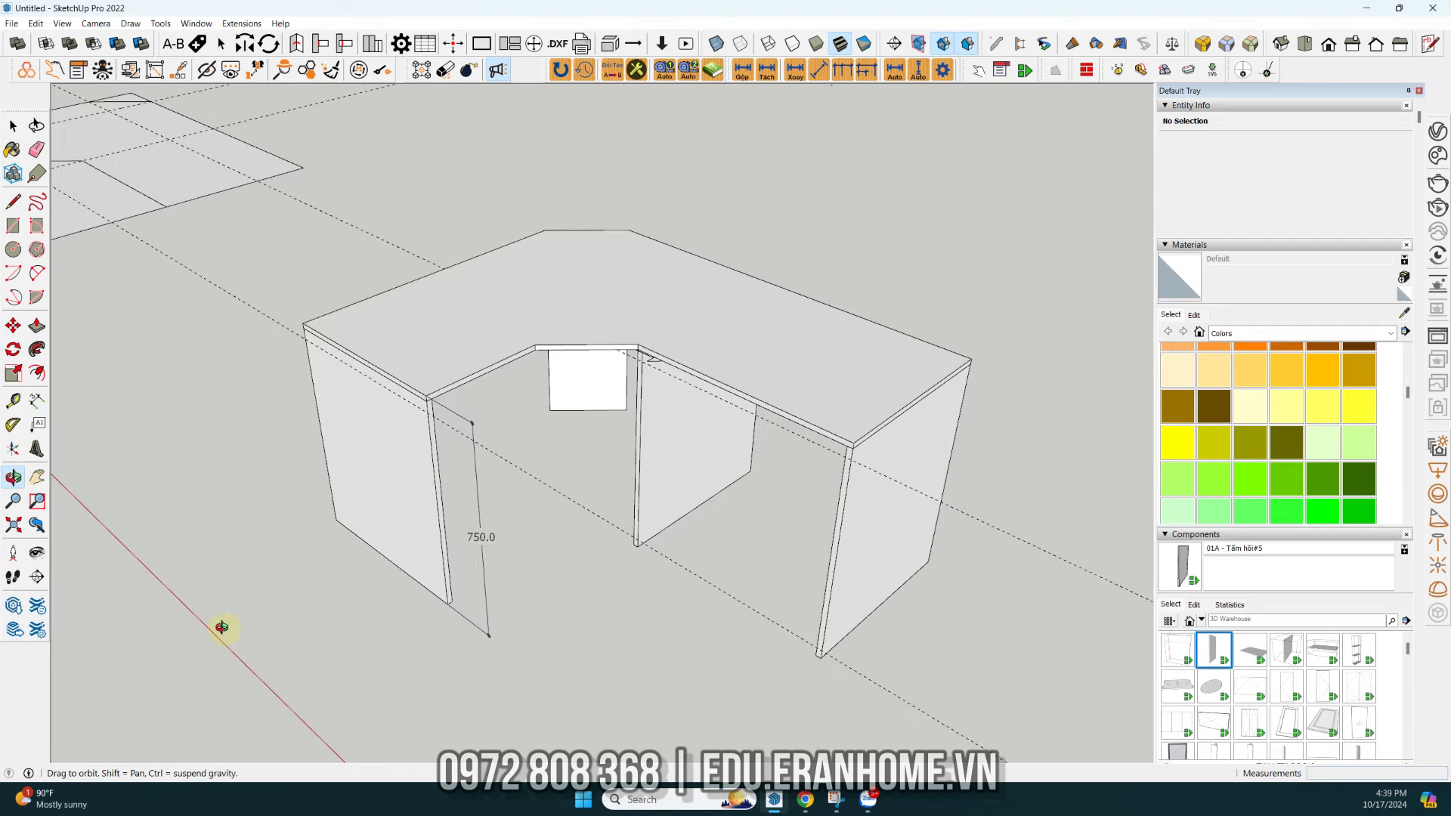